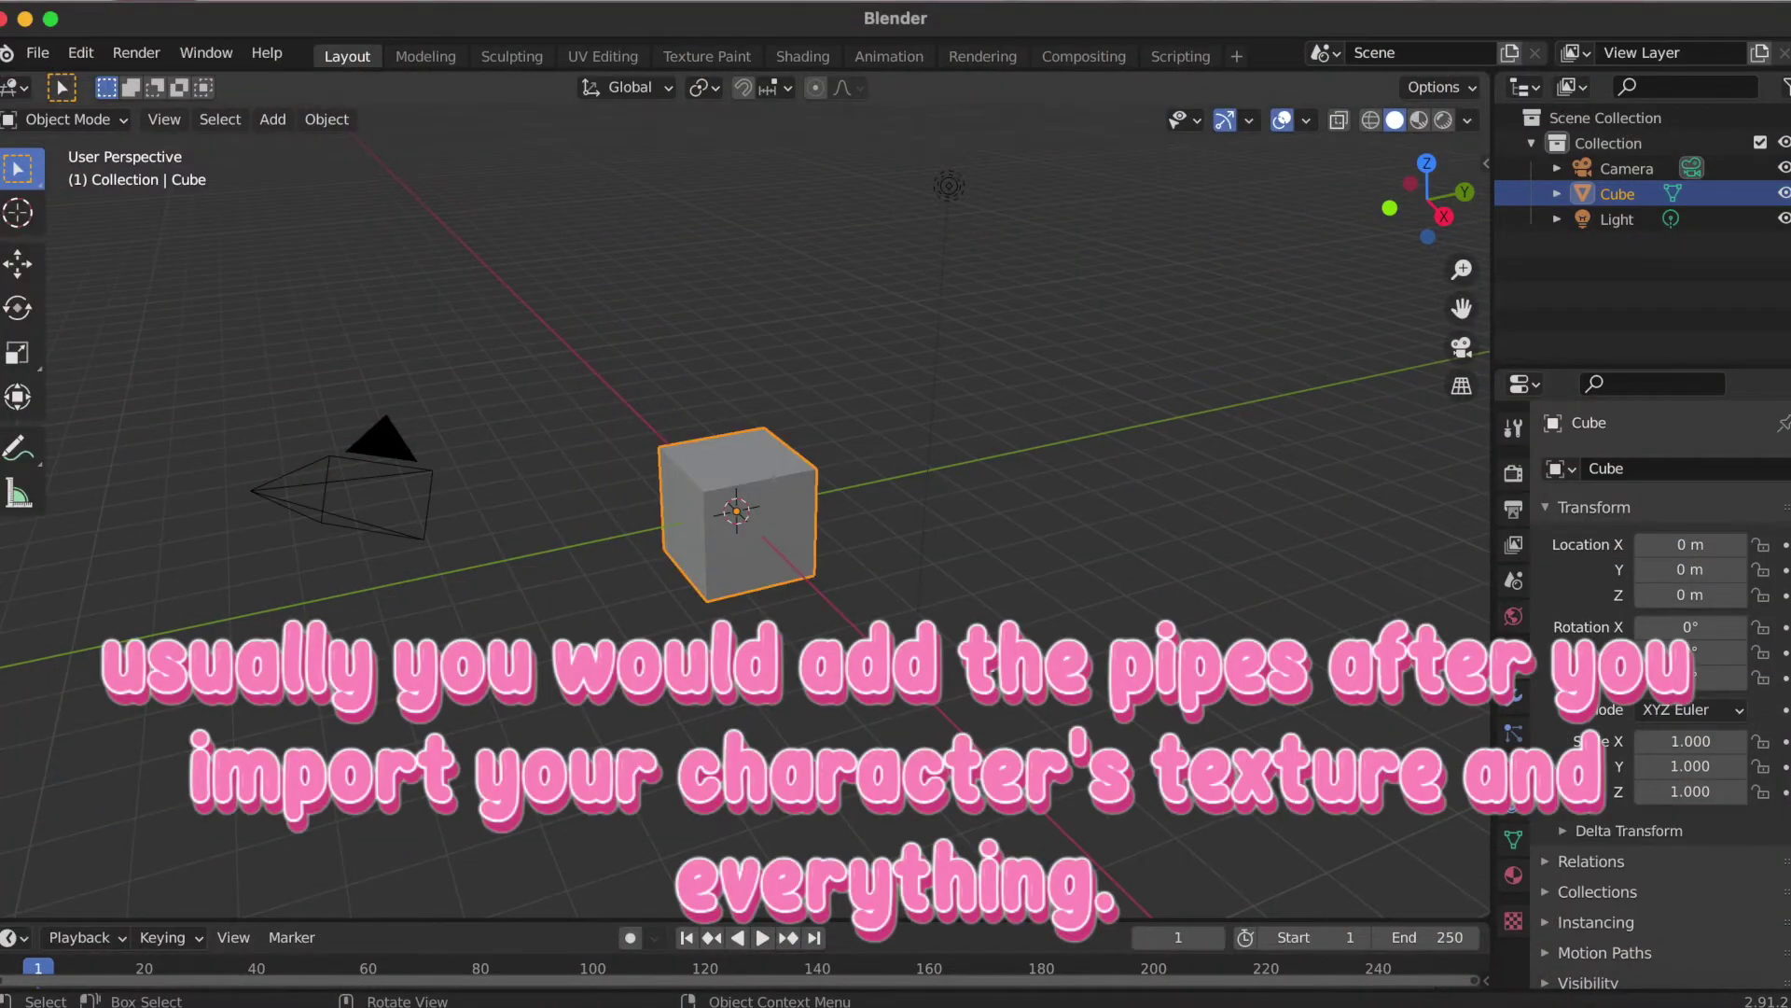
# - Delete the default cube and camera so only the light remains
pyautogui.press('x')
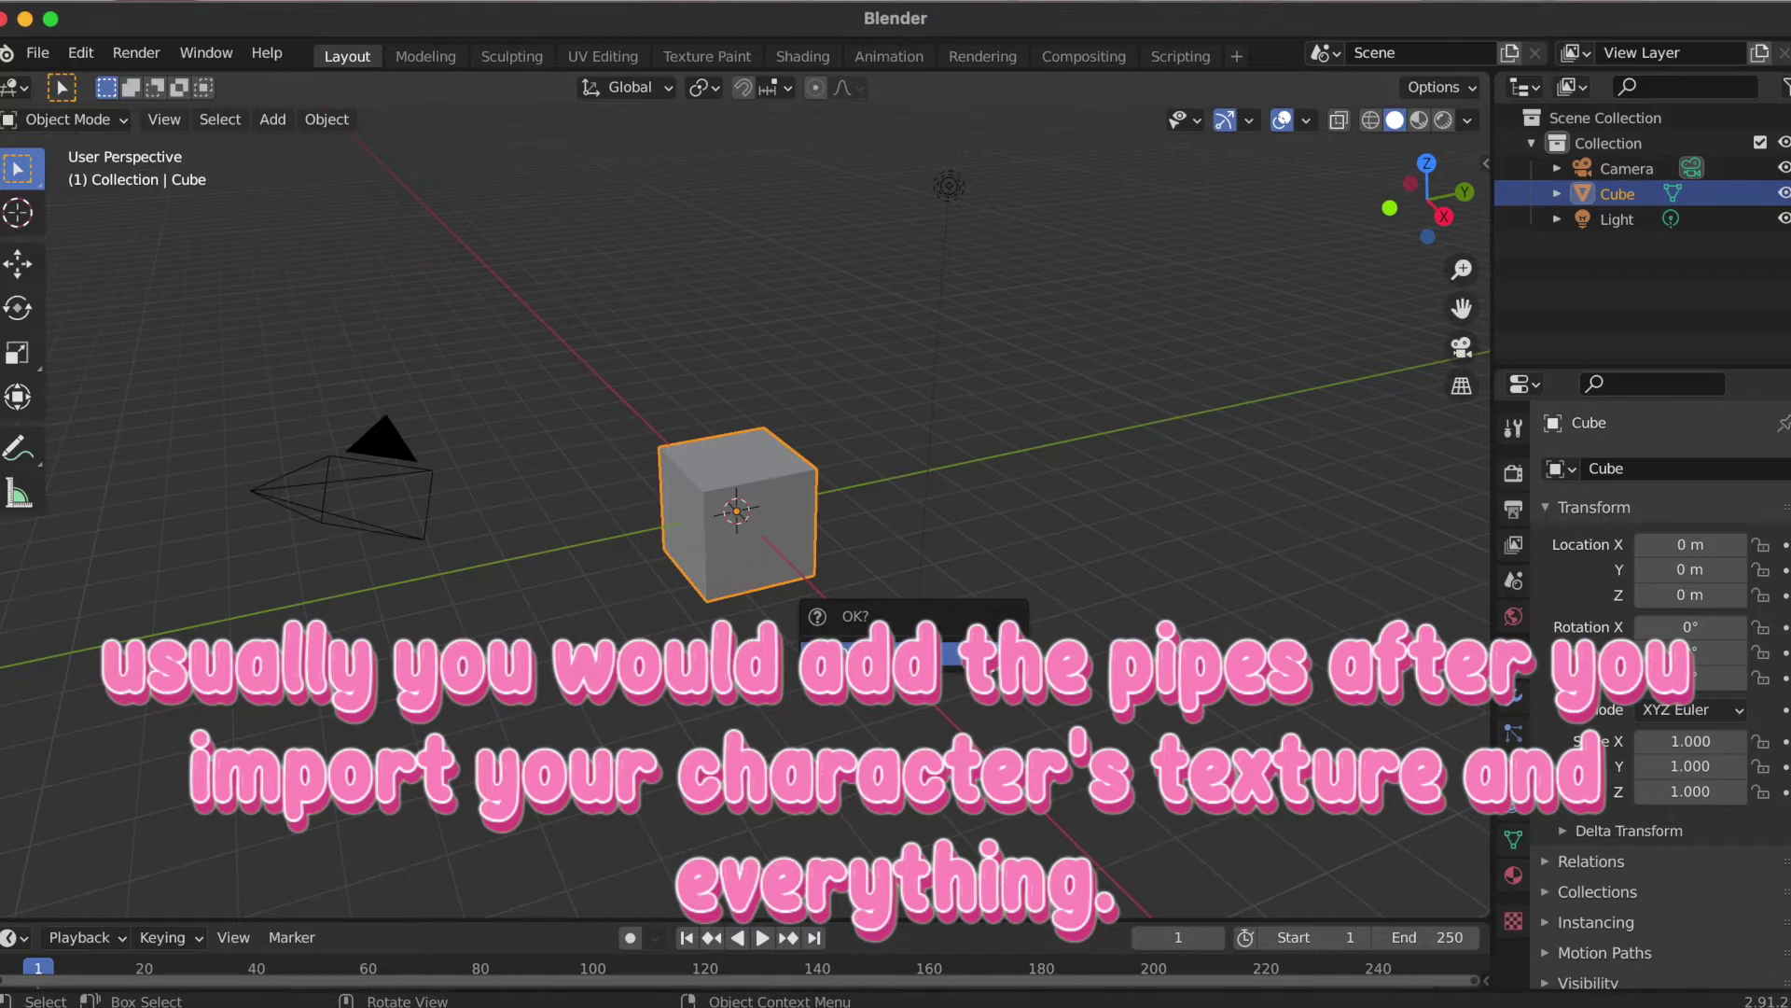
pyautogui.click(984, 653)
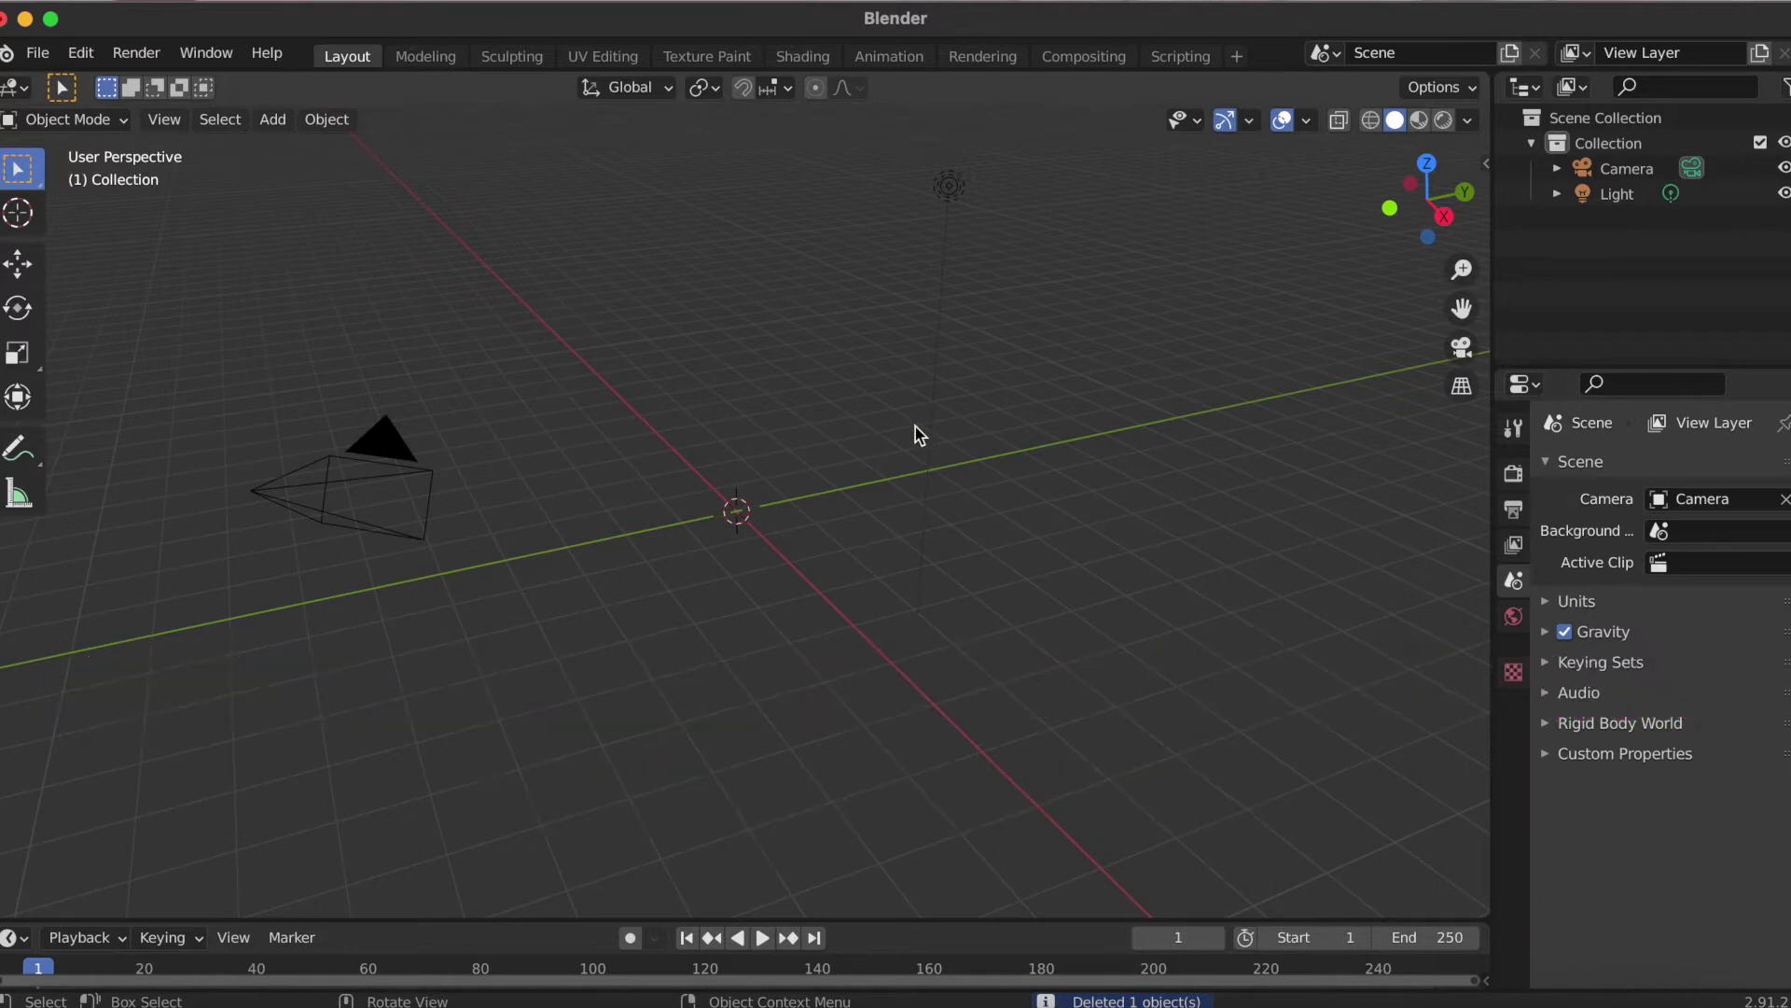
pyautogui.click(272, 122)
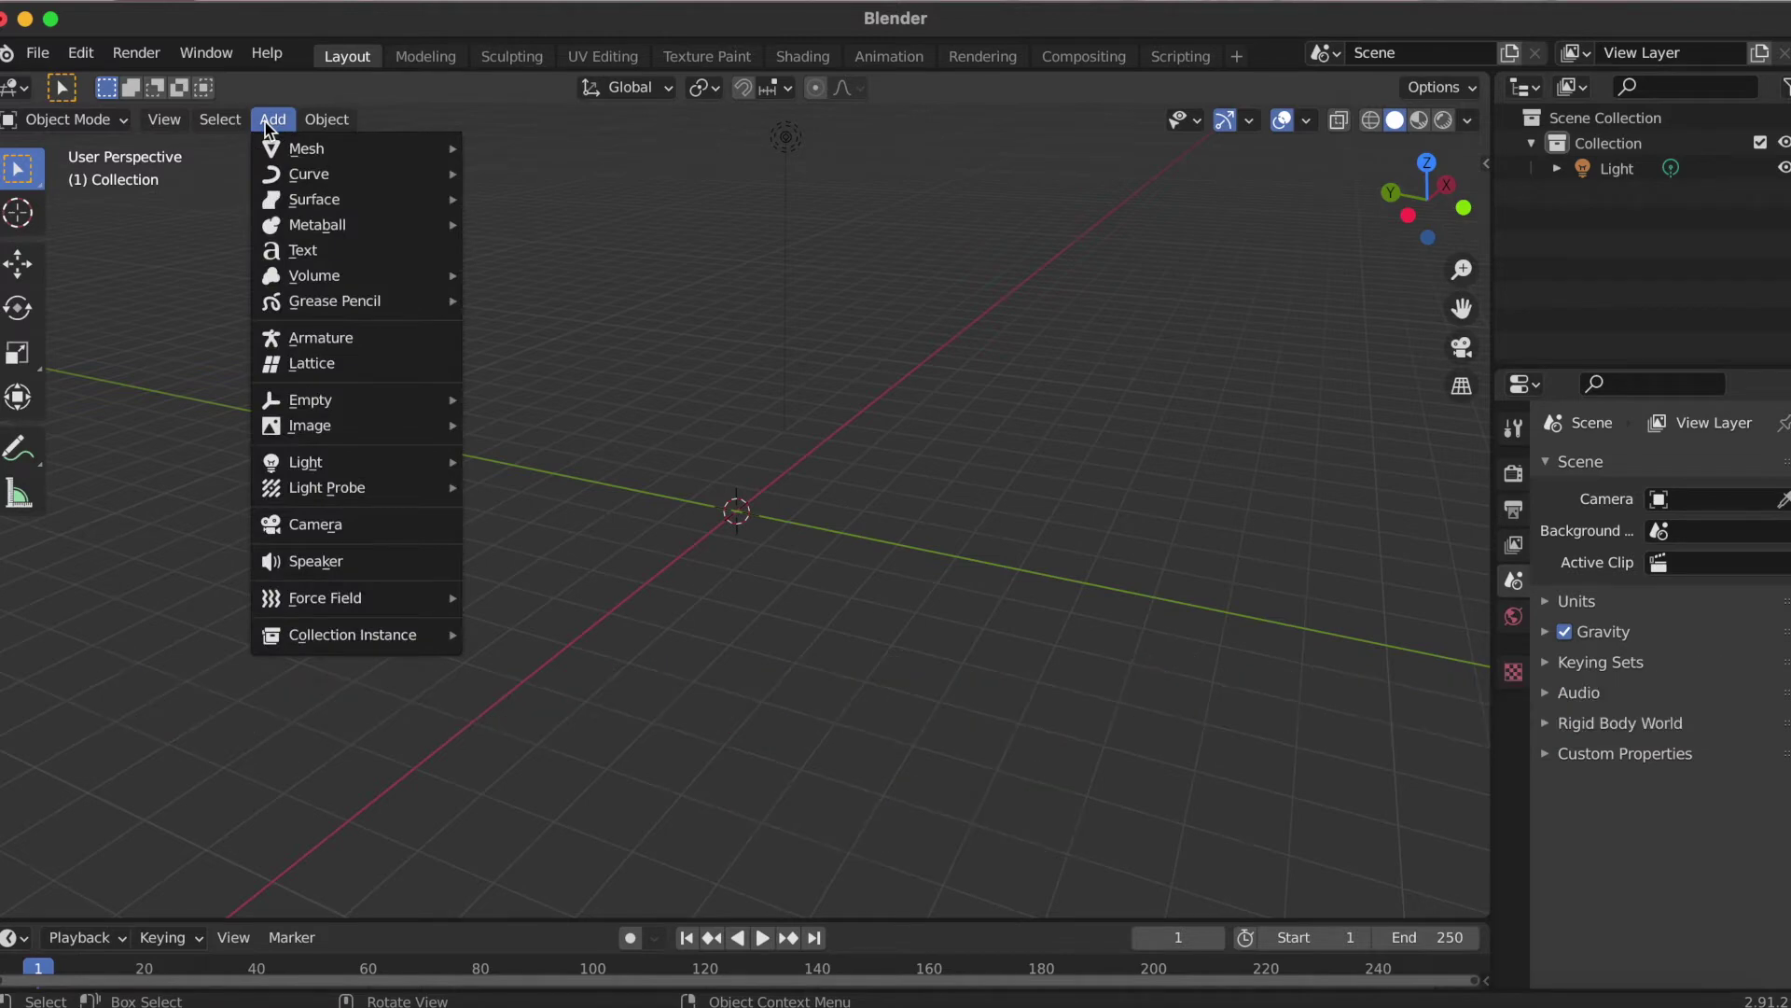
# - Add a NURBS path and move it along Y to about -3.52 m
pyautogui.click(271, 123)
pyautogui.moveTo(308, 174)
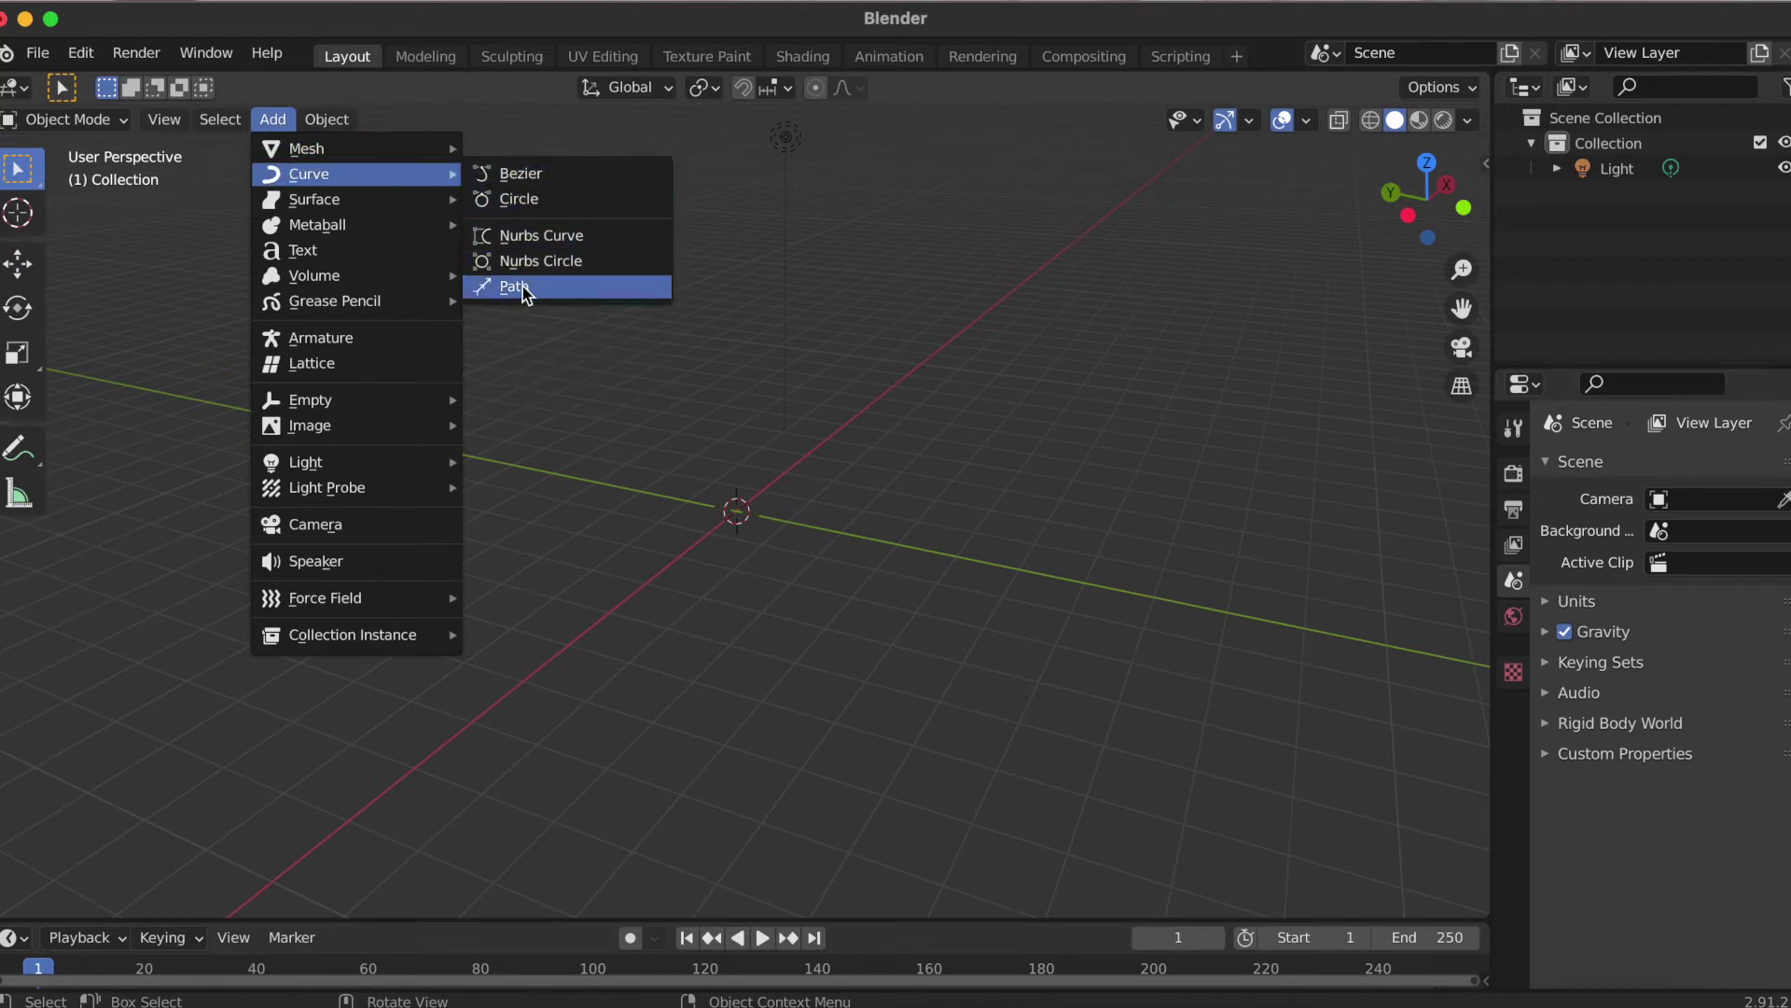
pyautogui.click(559, 291)
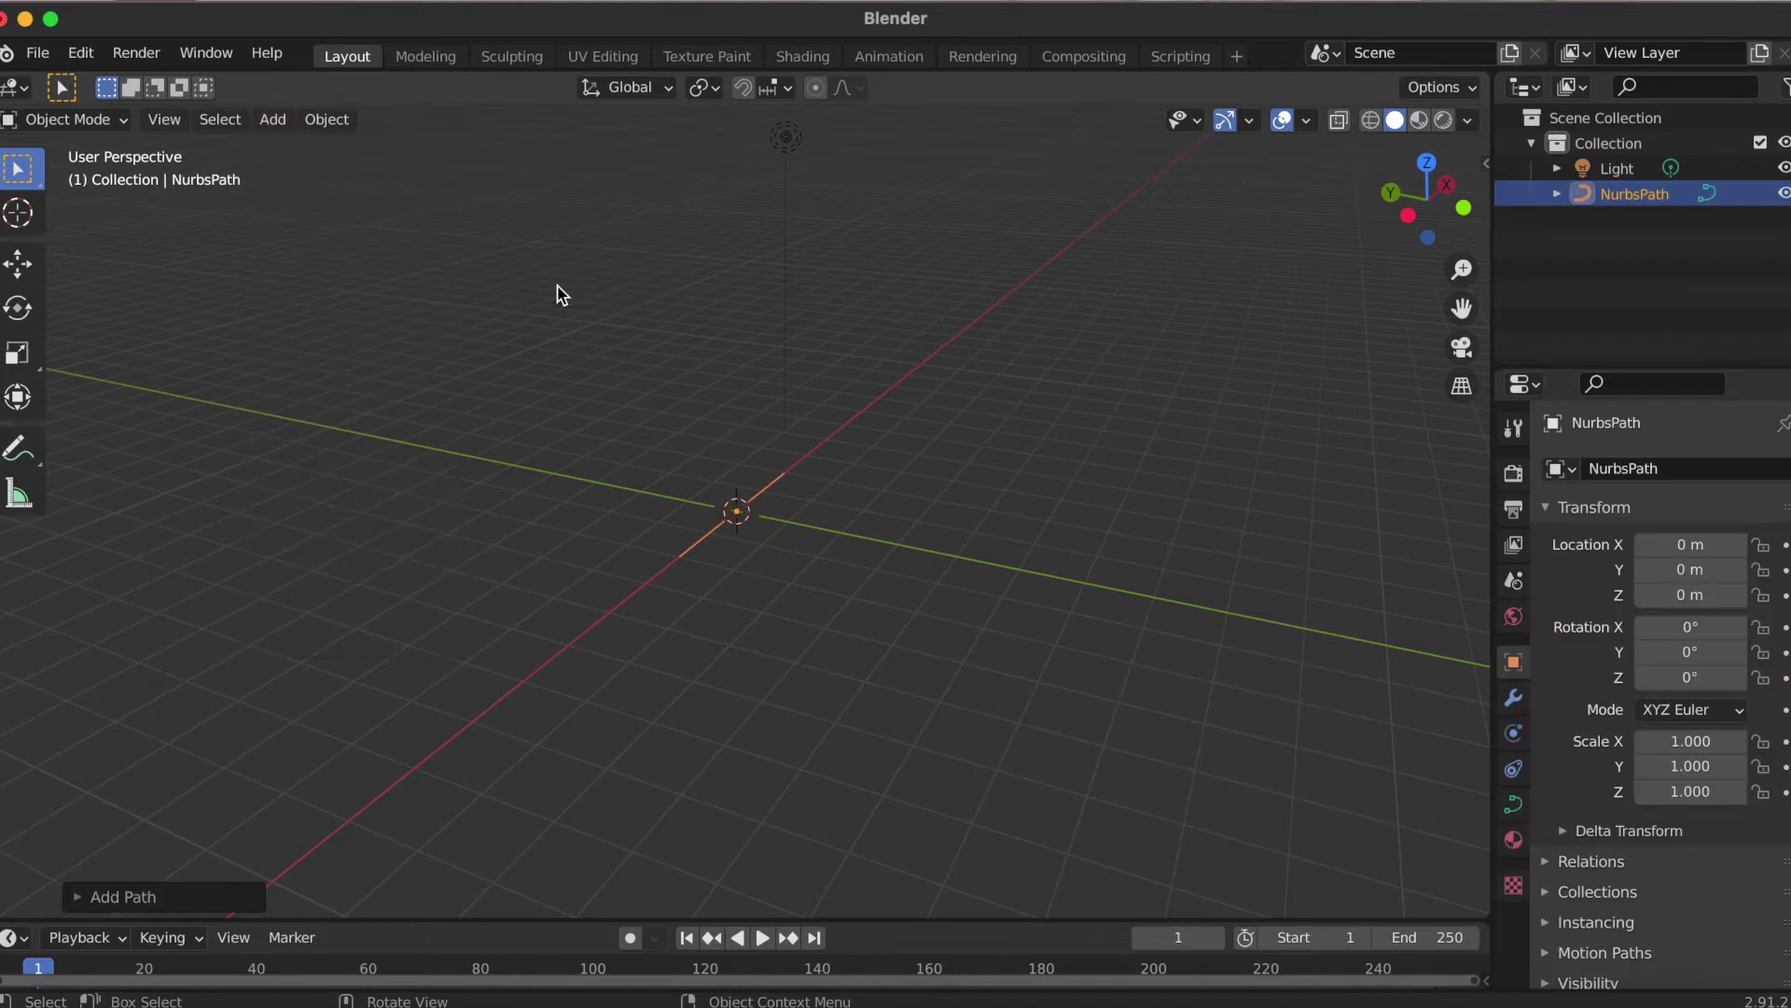
pyautogui.click(18, 277)
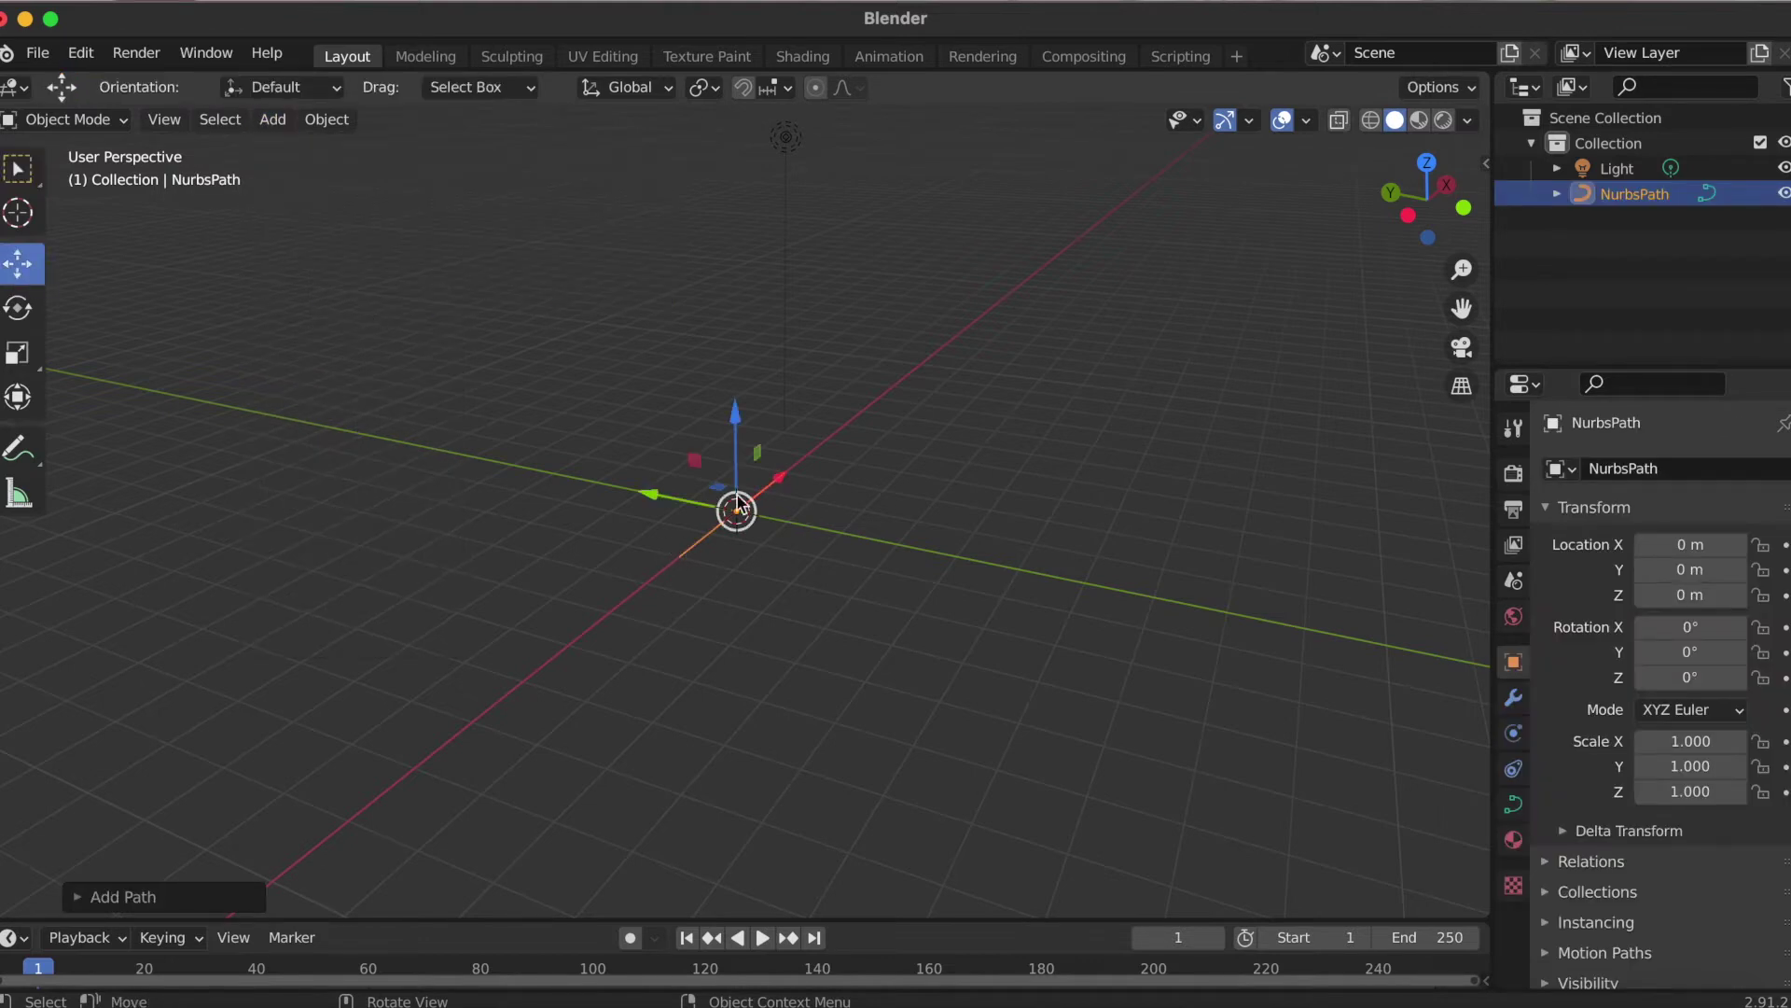
pyautogui.moveTo(653, 495); pyautogui.dragTo(886, 564)
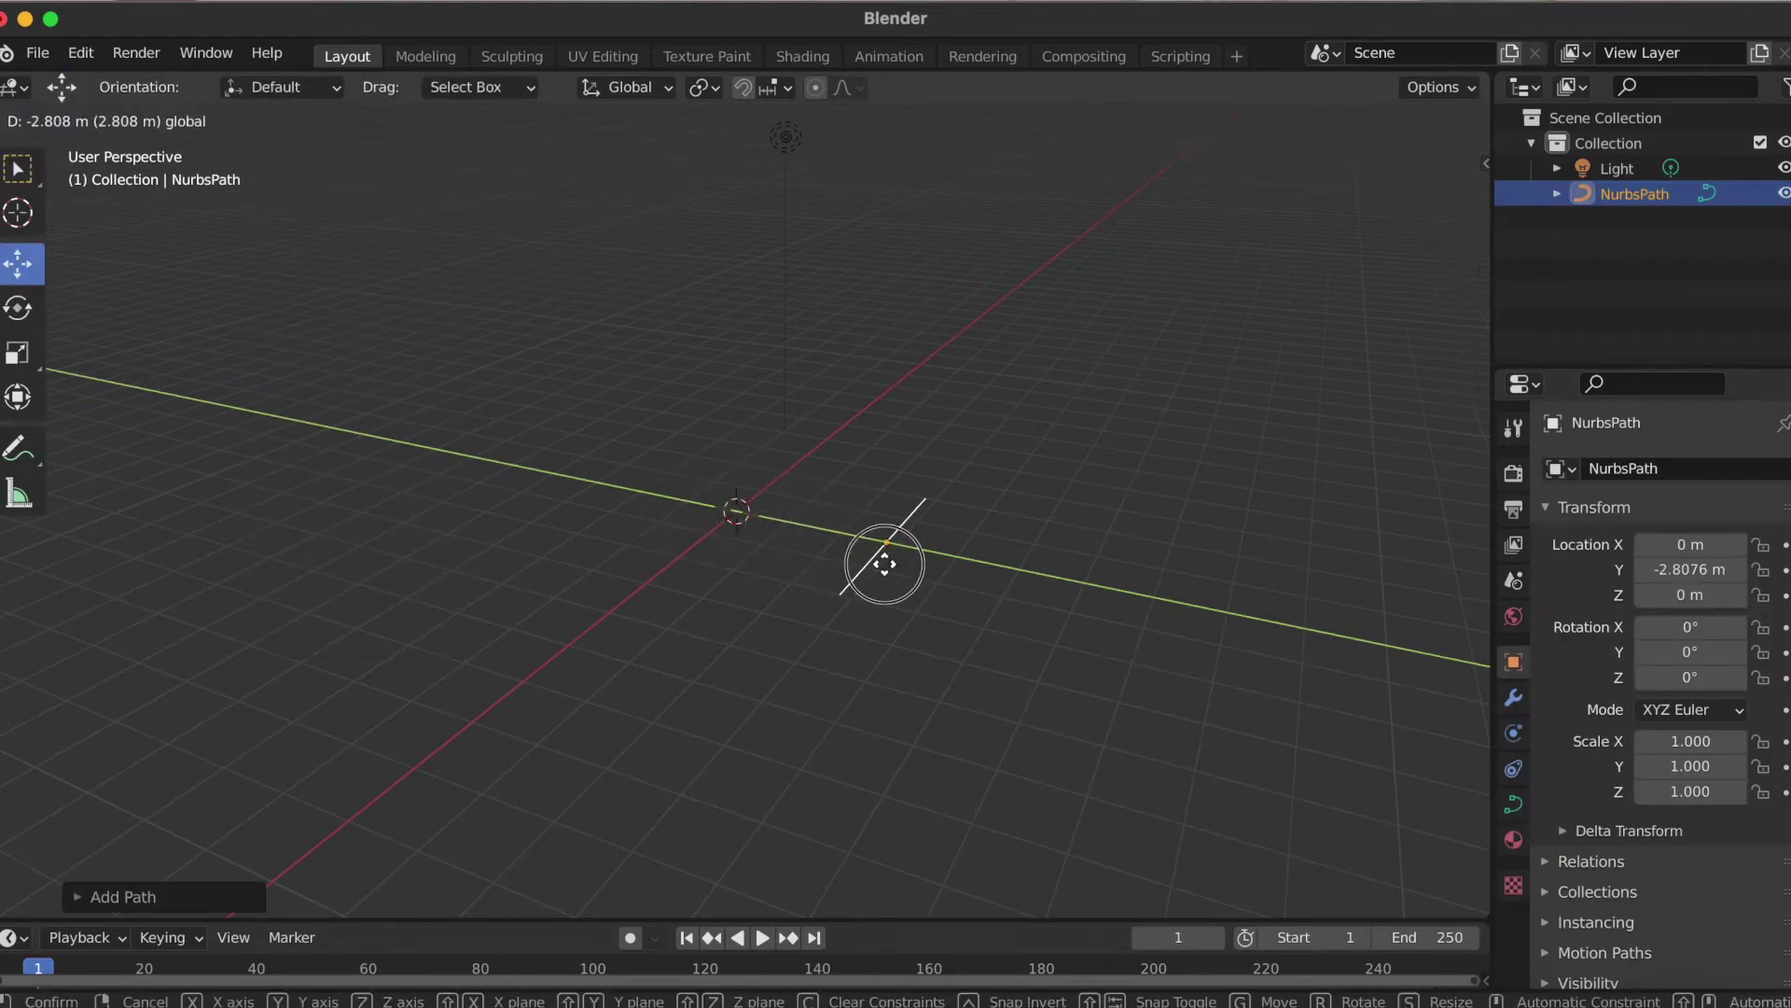
pyautogui.moveTo(886, 565); pyautogui.dragTo(851, 560)
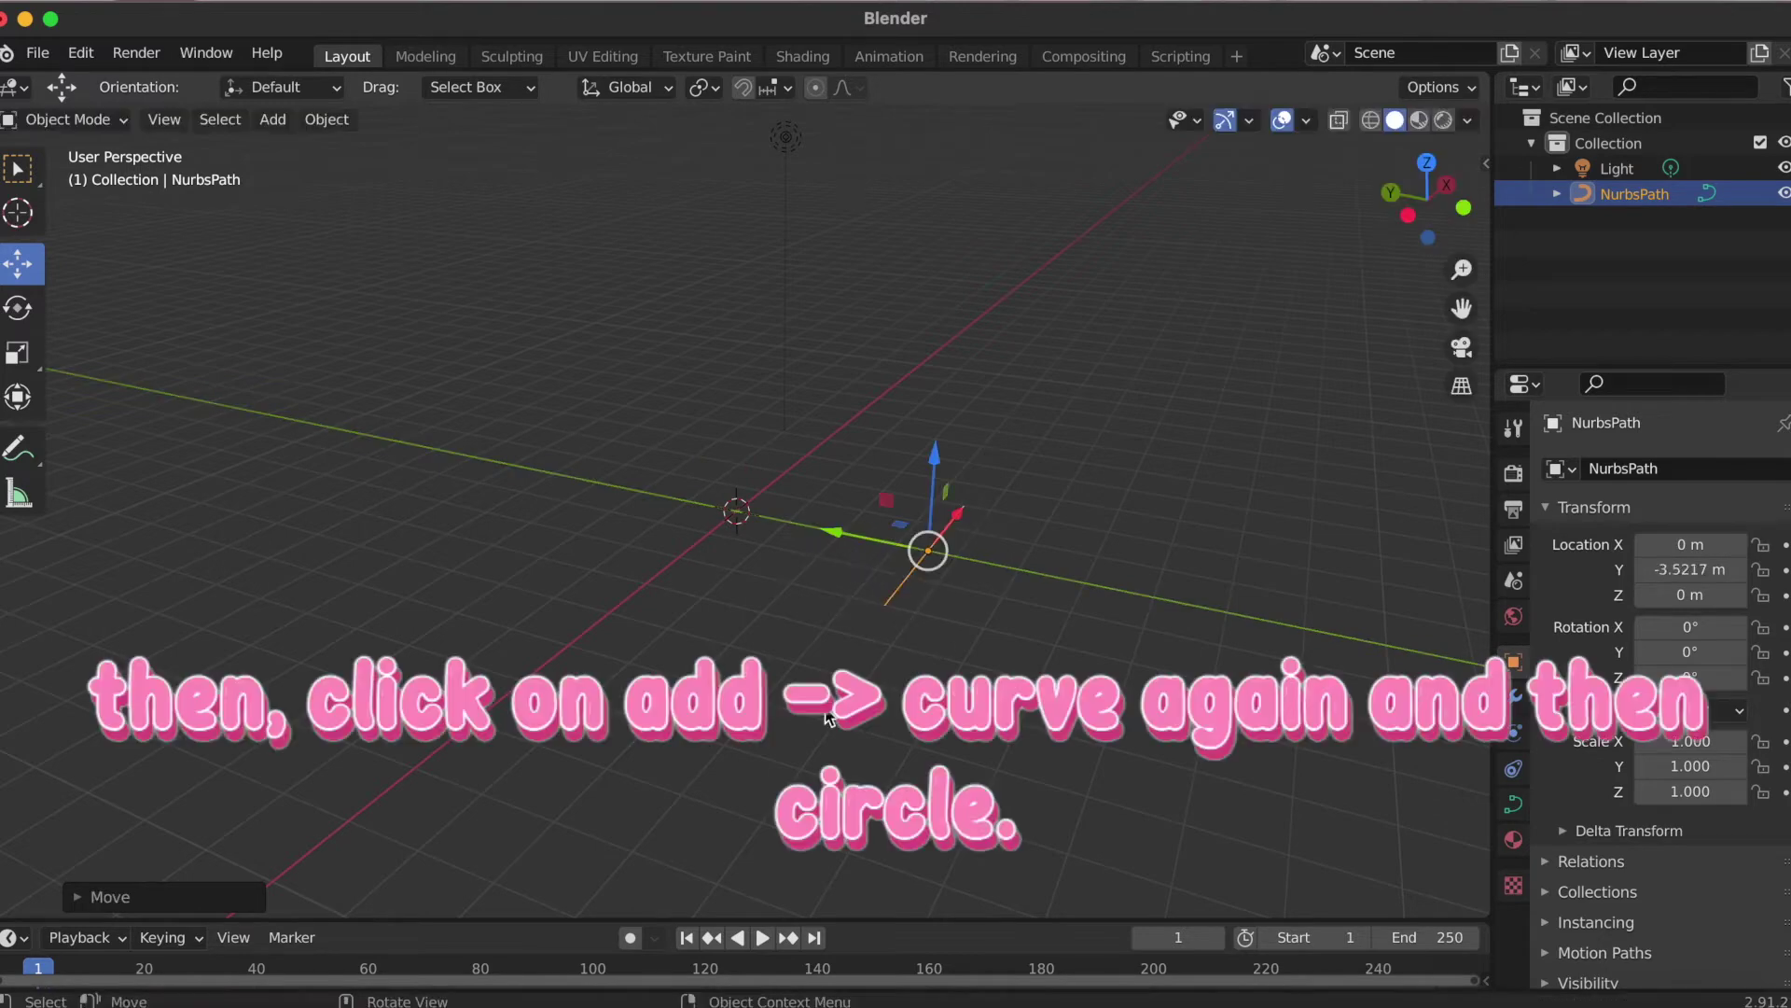
pyautogui.click(450, 388)
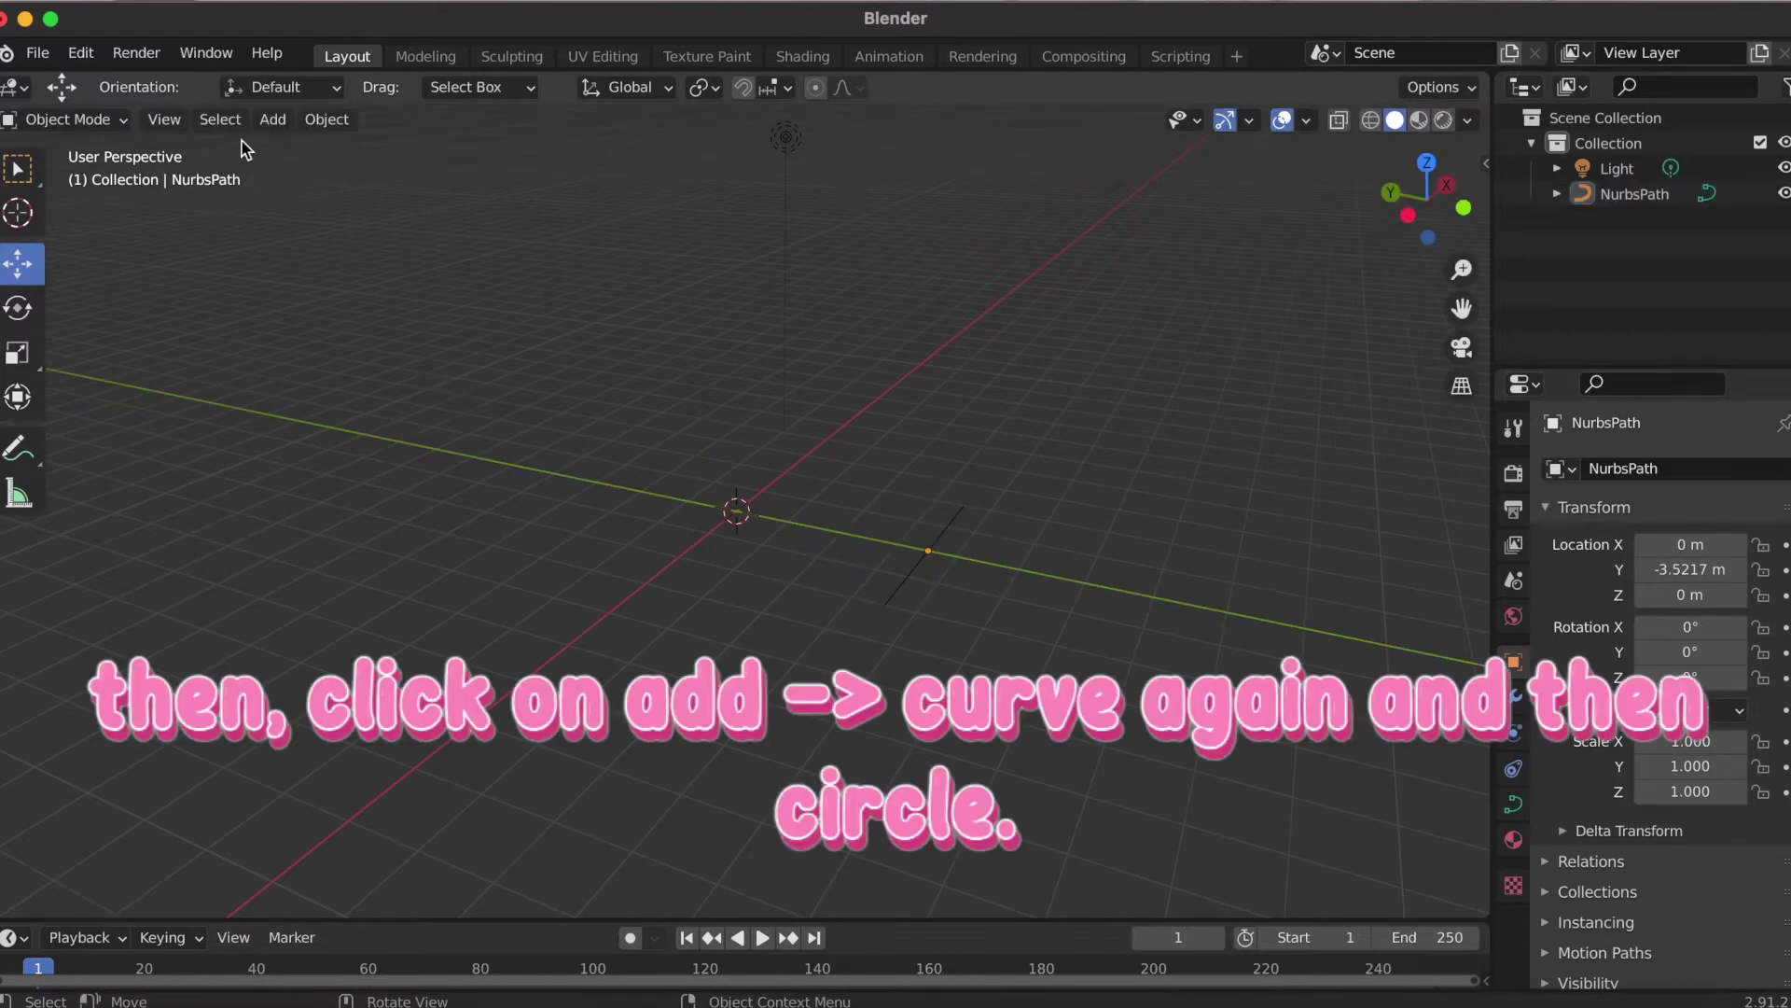
pyautogui.click(262, 123)
pyautogui.moveTo(309, 174)
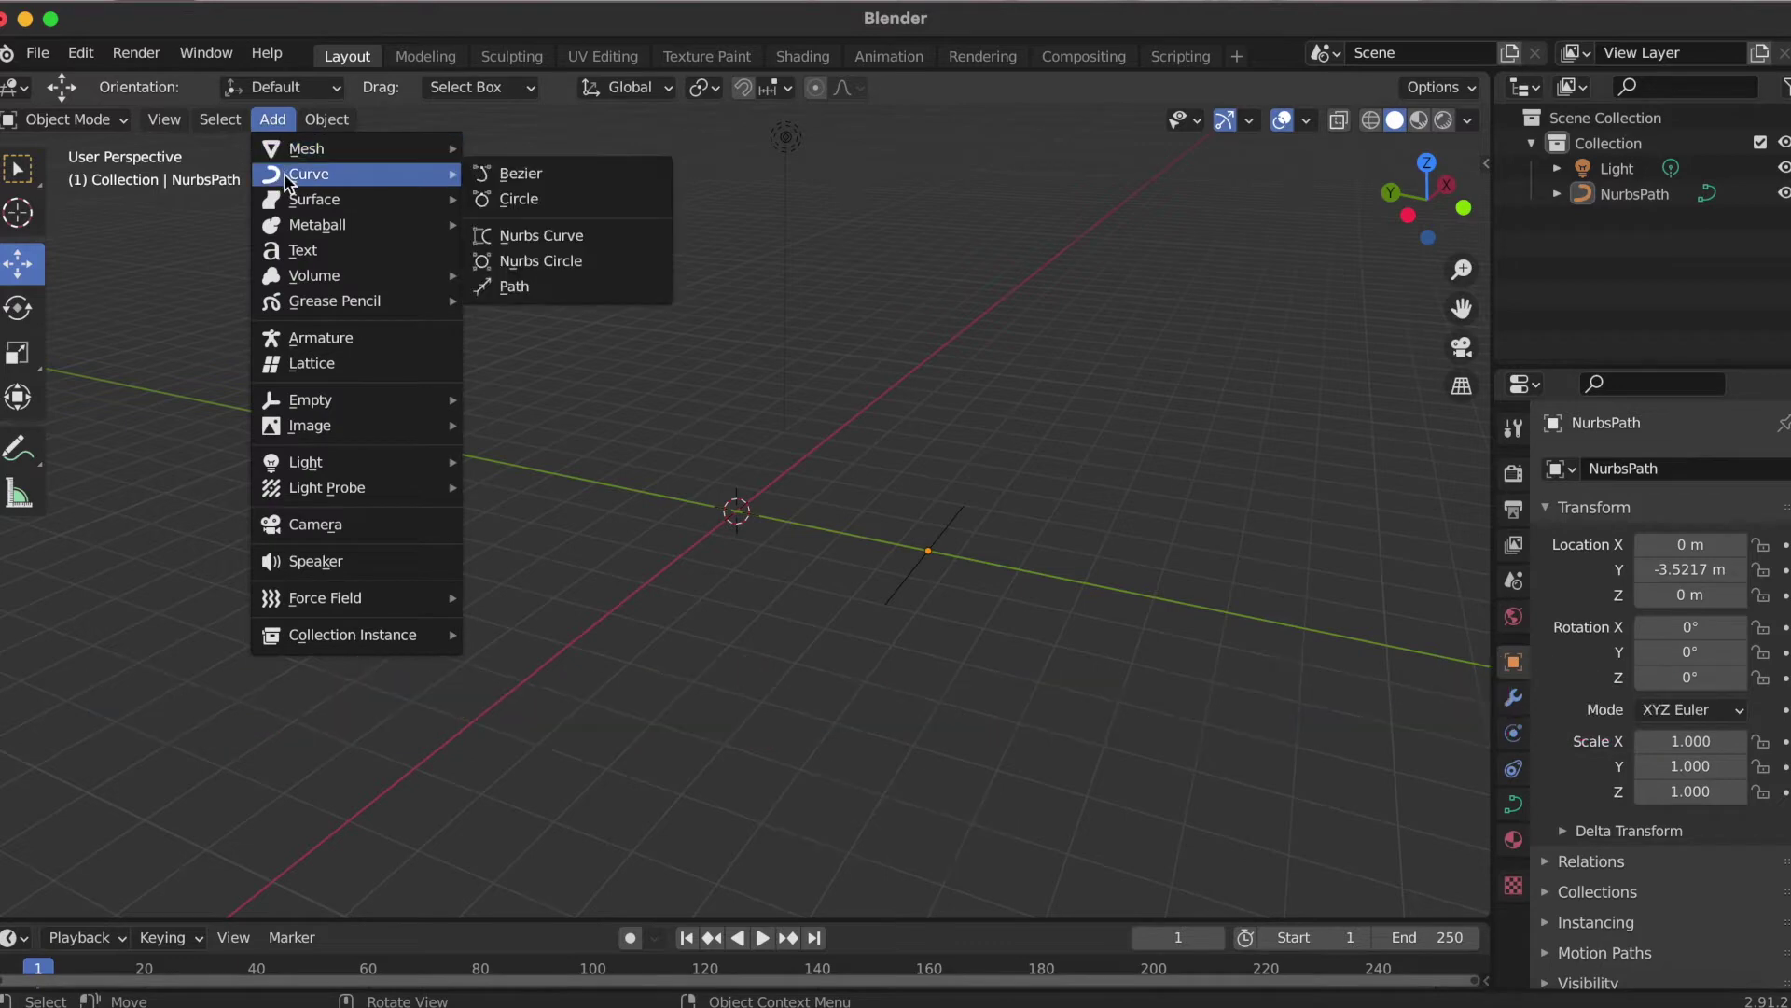
# - Add a Bezier circle, move it to Y -2.40 m, then select the NURBS path
pyautogui.click(523, 198)
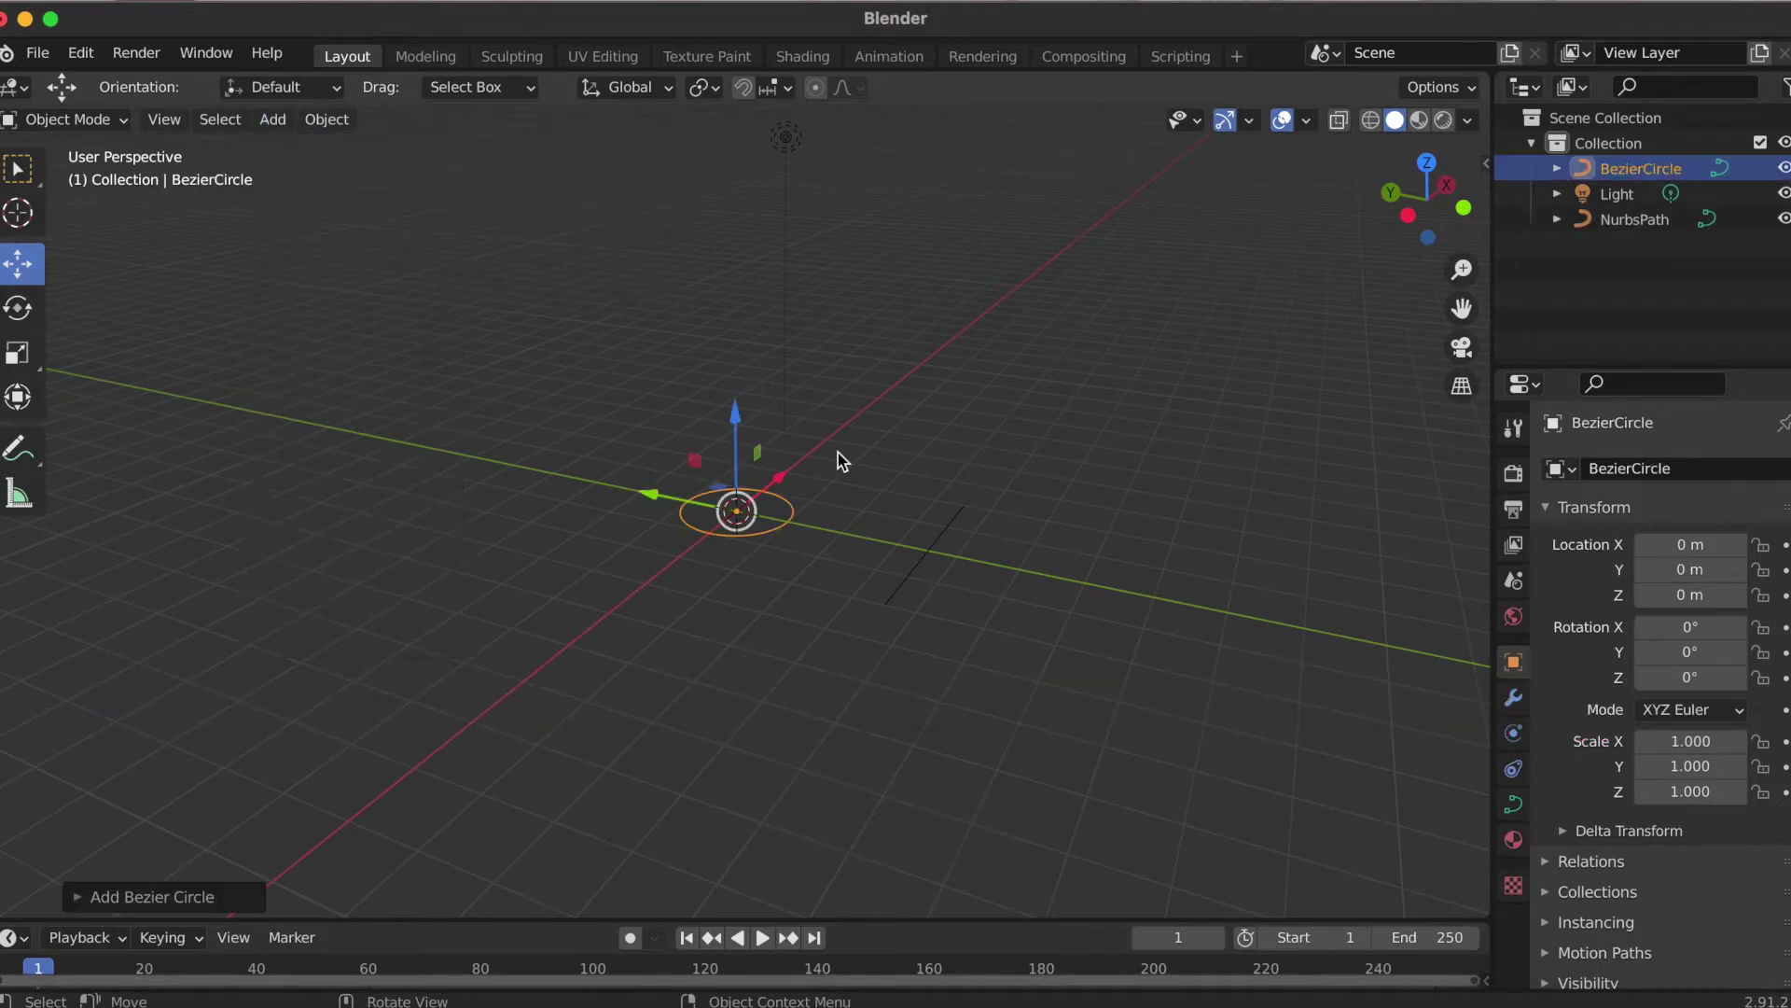
pyautogui.moveTo(662, 505); pyautogui.dragTo(809, 530)
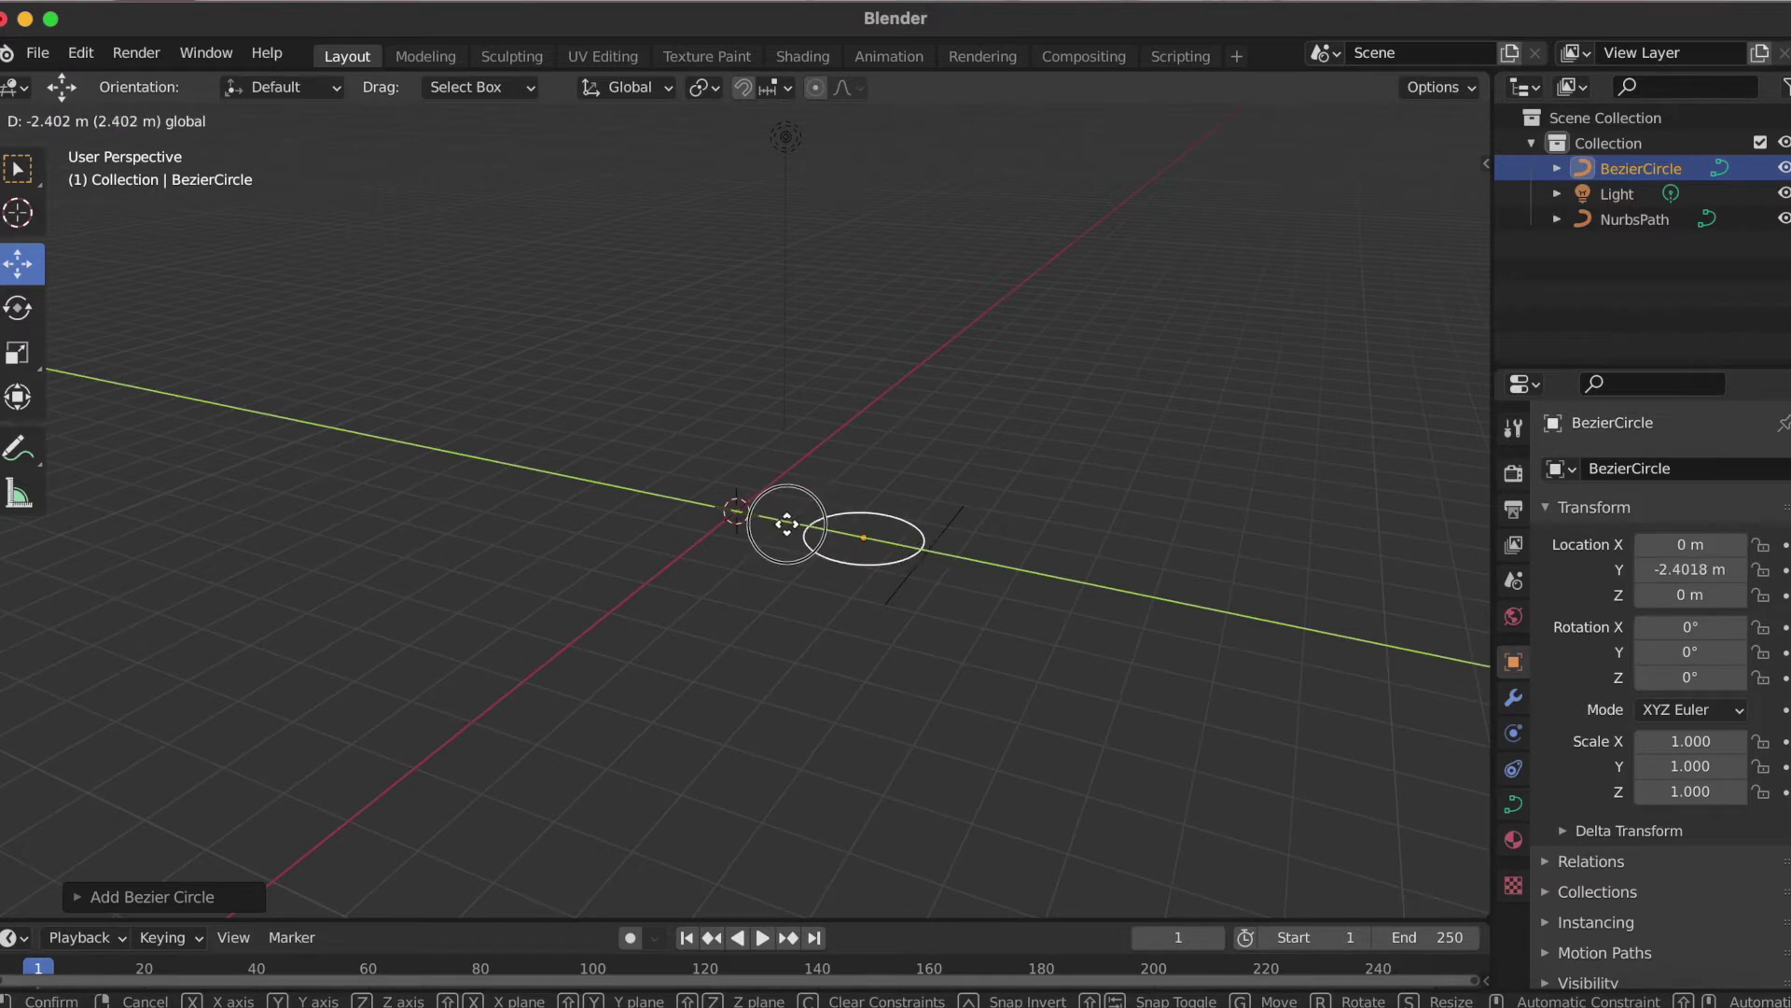
pyautogui.moveTo(808, 530); pyautogui.dragTo(788, 525)
pyautogui.click(1132, 610)
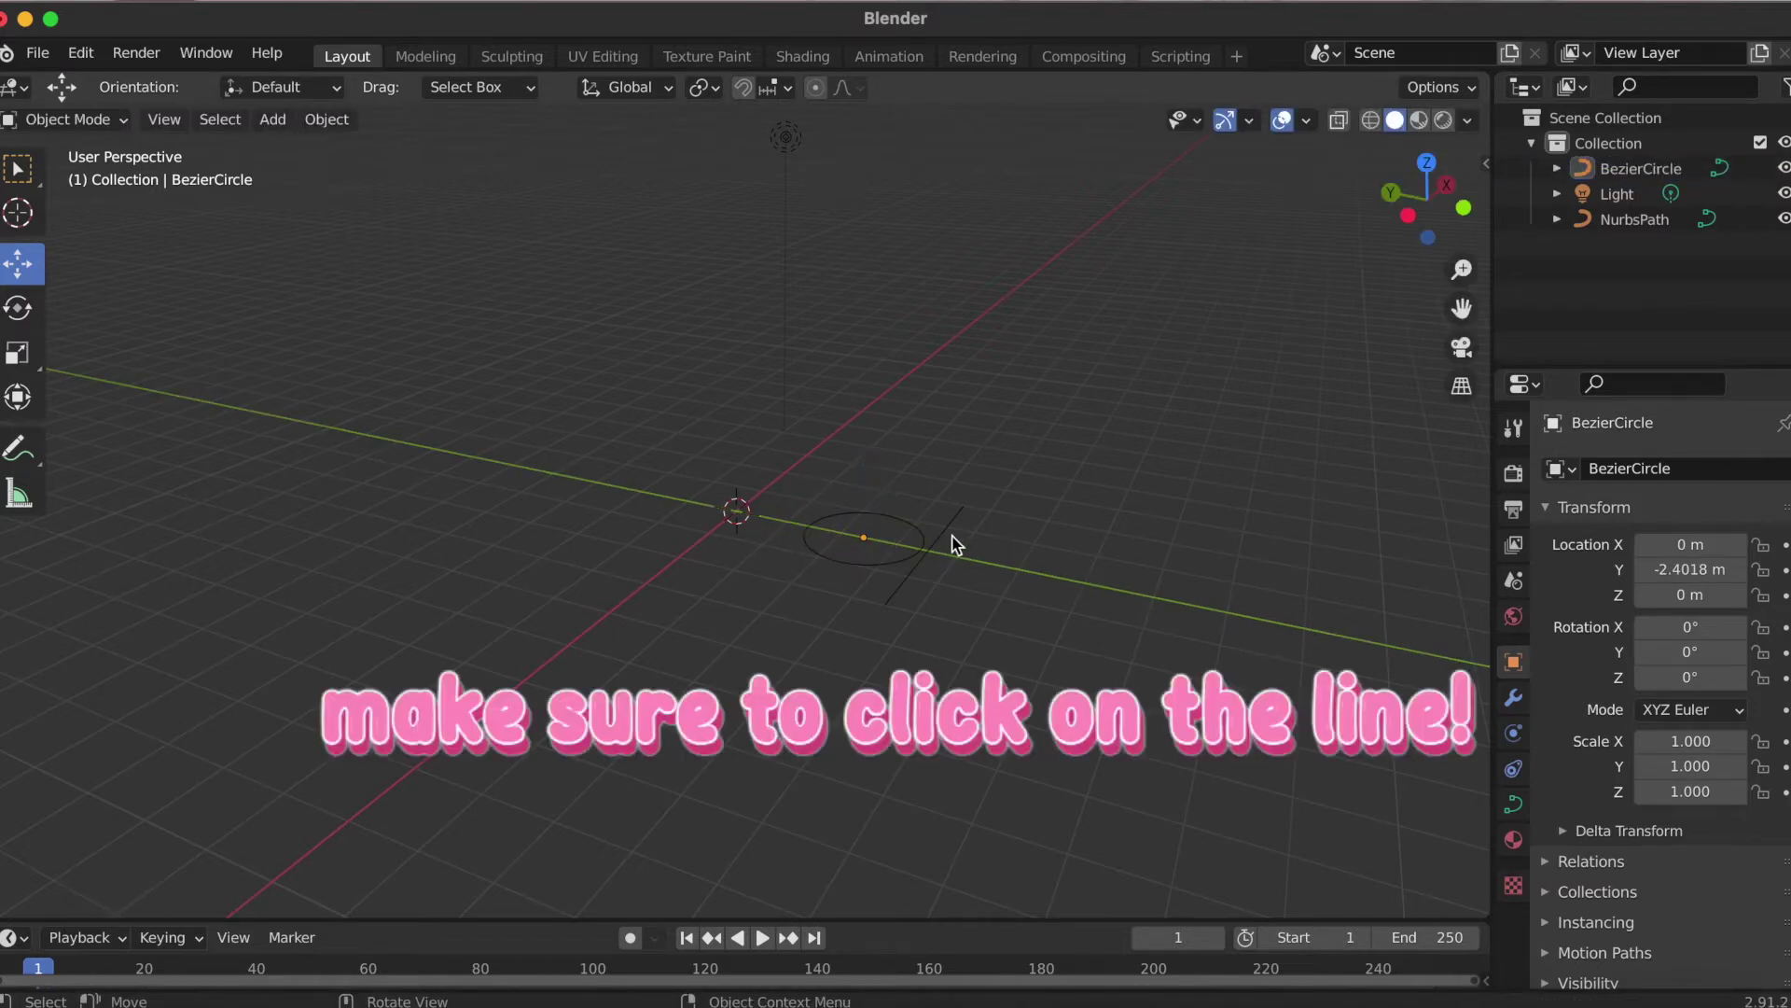
pyautogui.click(938, 535)
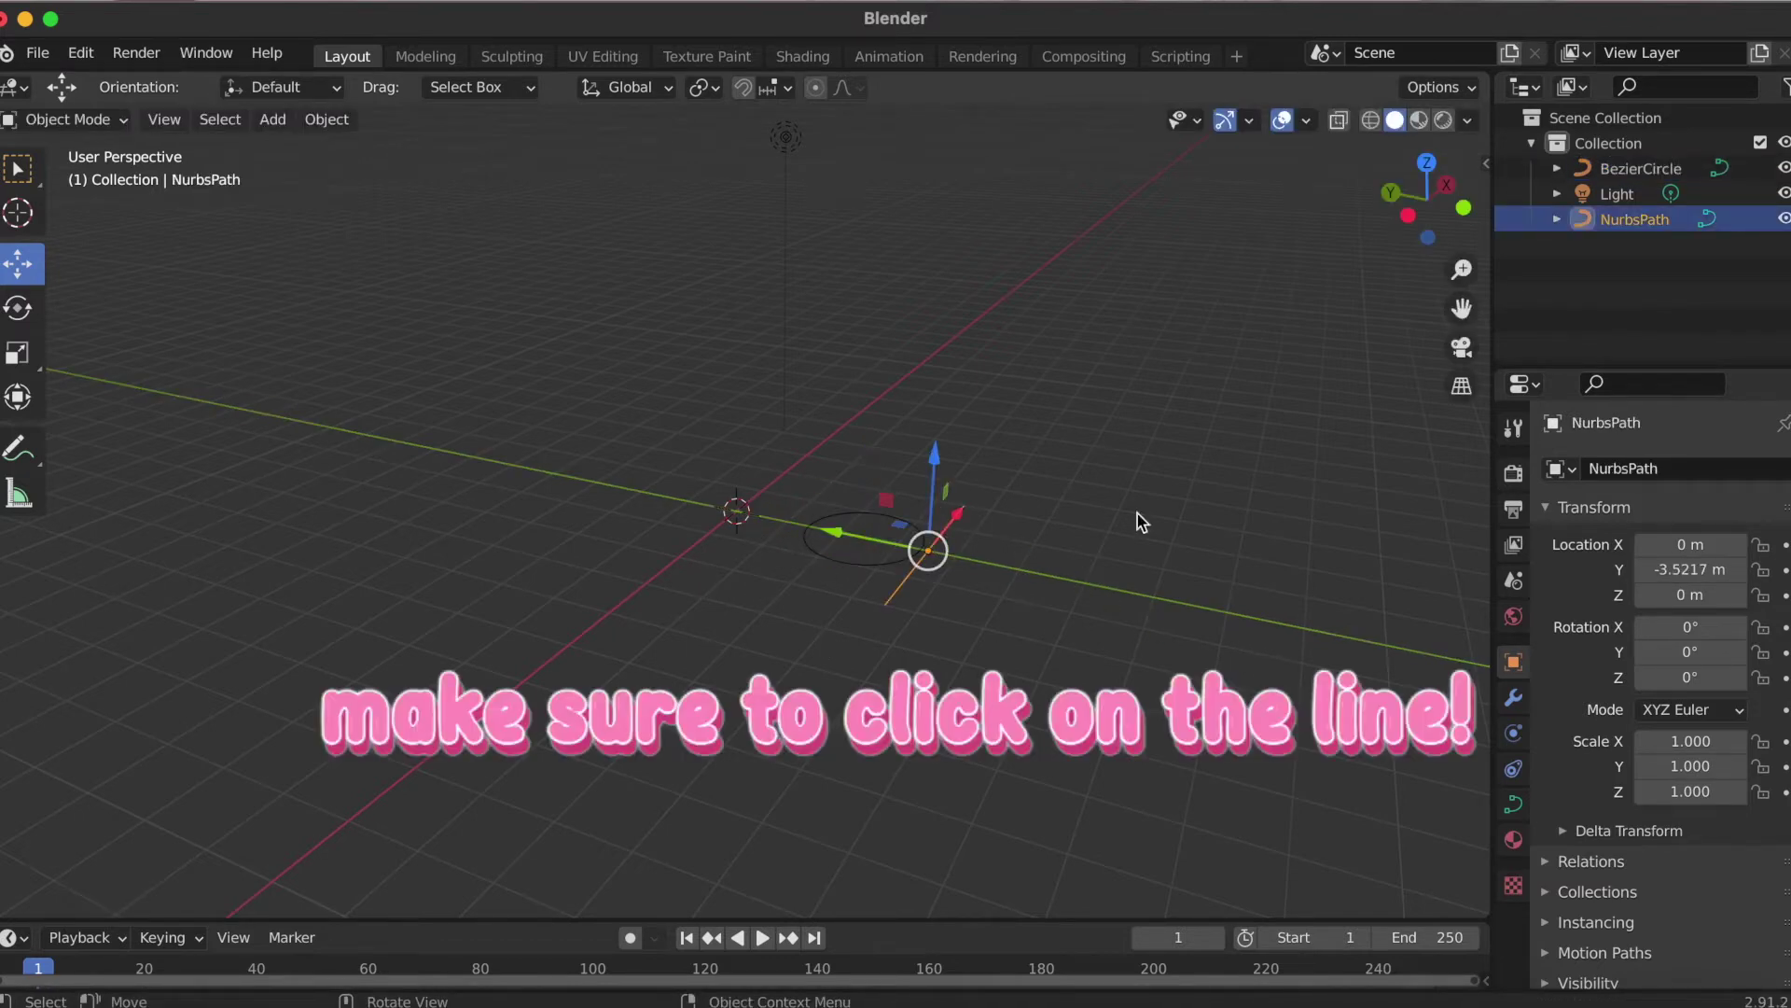
# - Set the NurbsPath's Geometry bevel to Object, using BezierCircle as the profile
pyautogui.click(1513, 804)
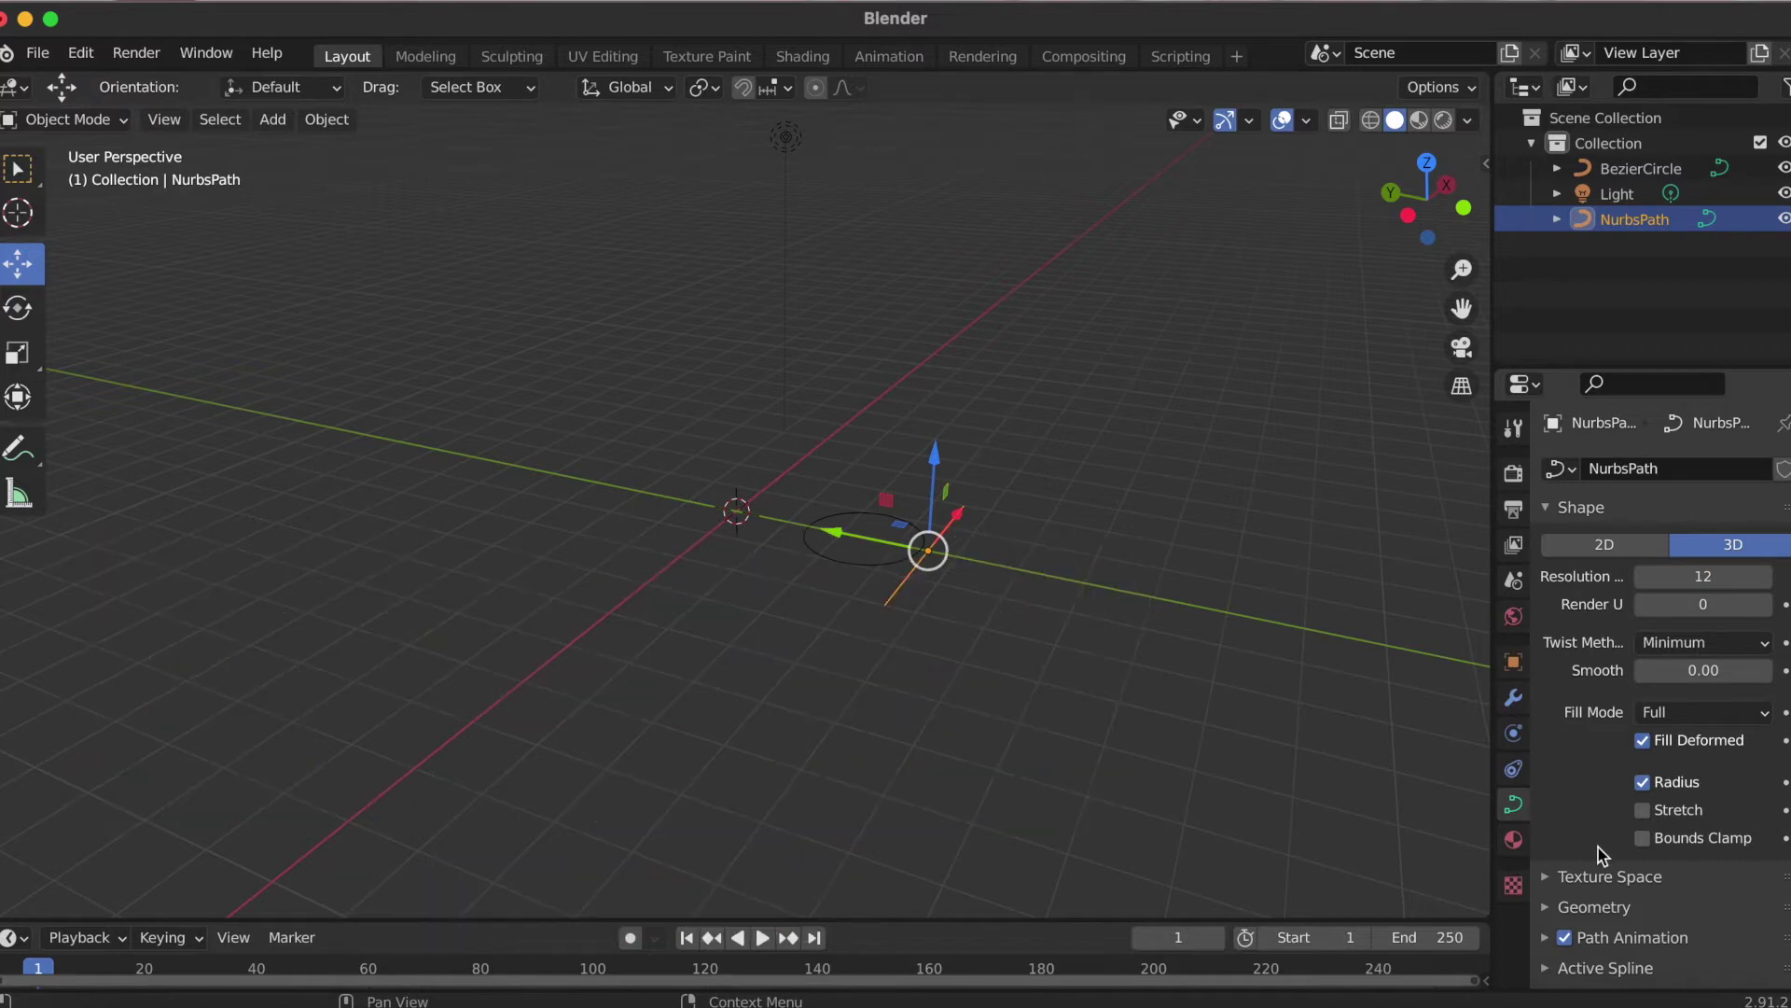
pyautogui.click(1586, 907)
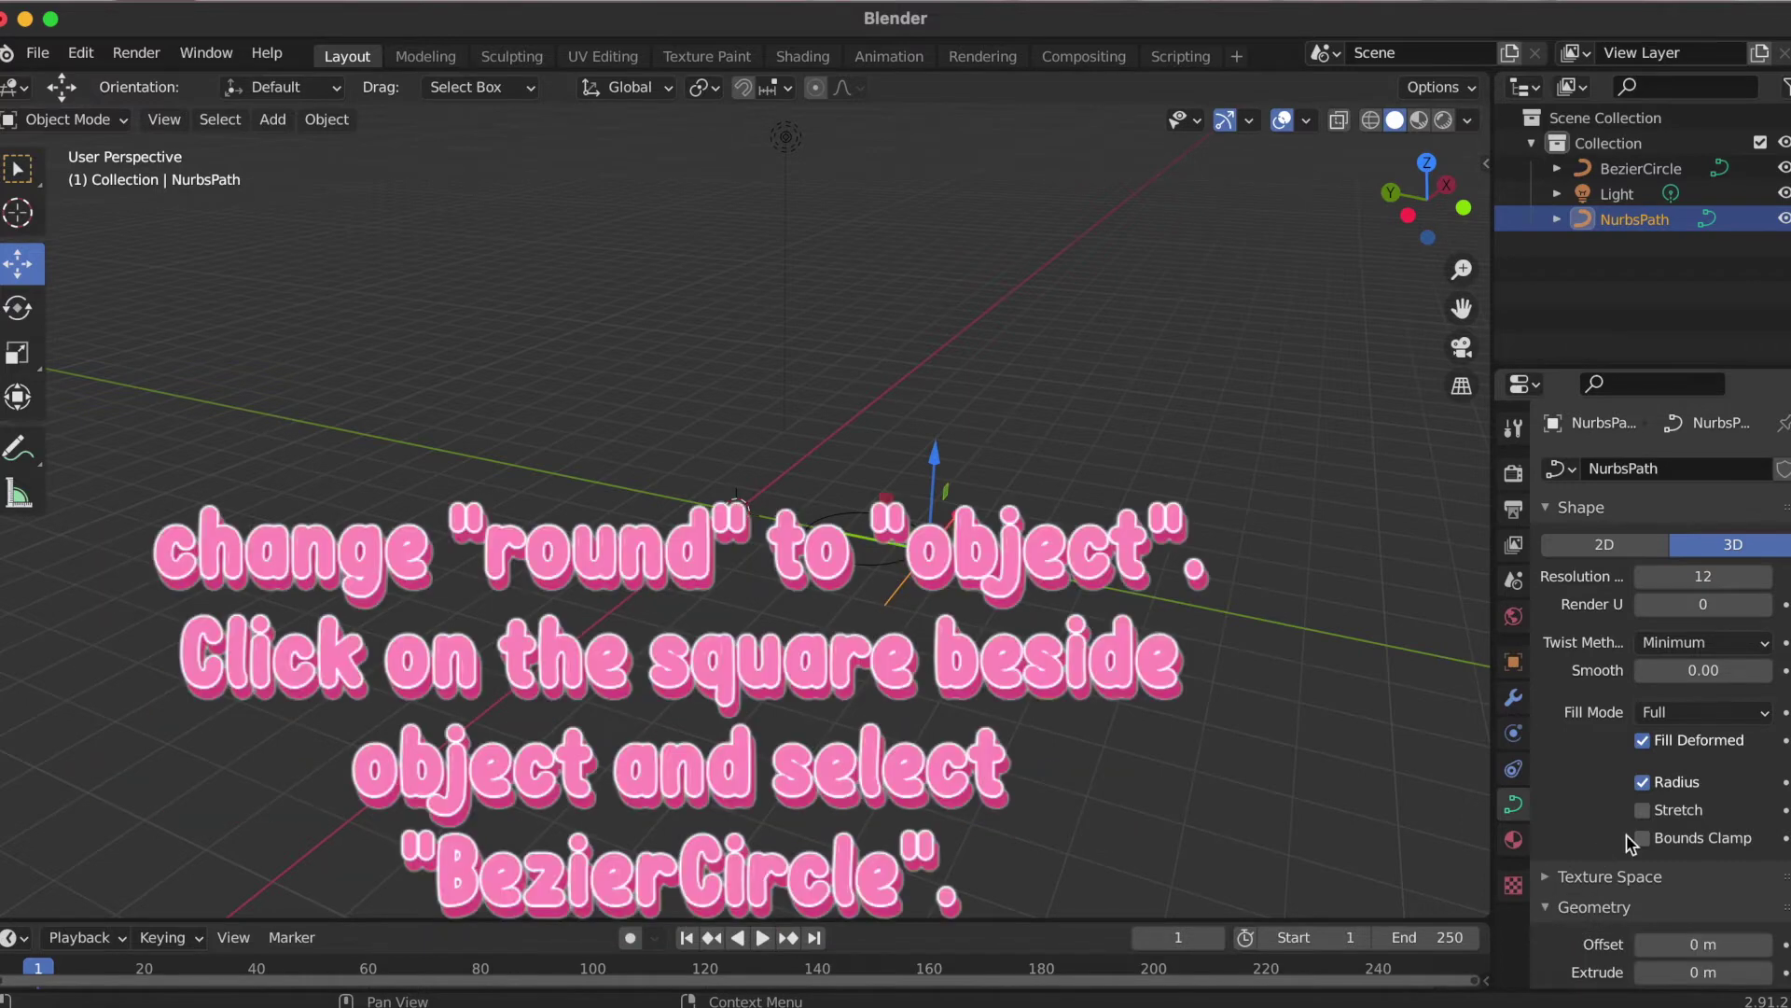
pyautogui.scroll(-4, 1631, 844)
pyautogui.scroll(-3, 1627, 845)
pyautogui.click(1664, 833)
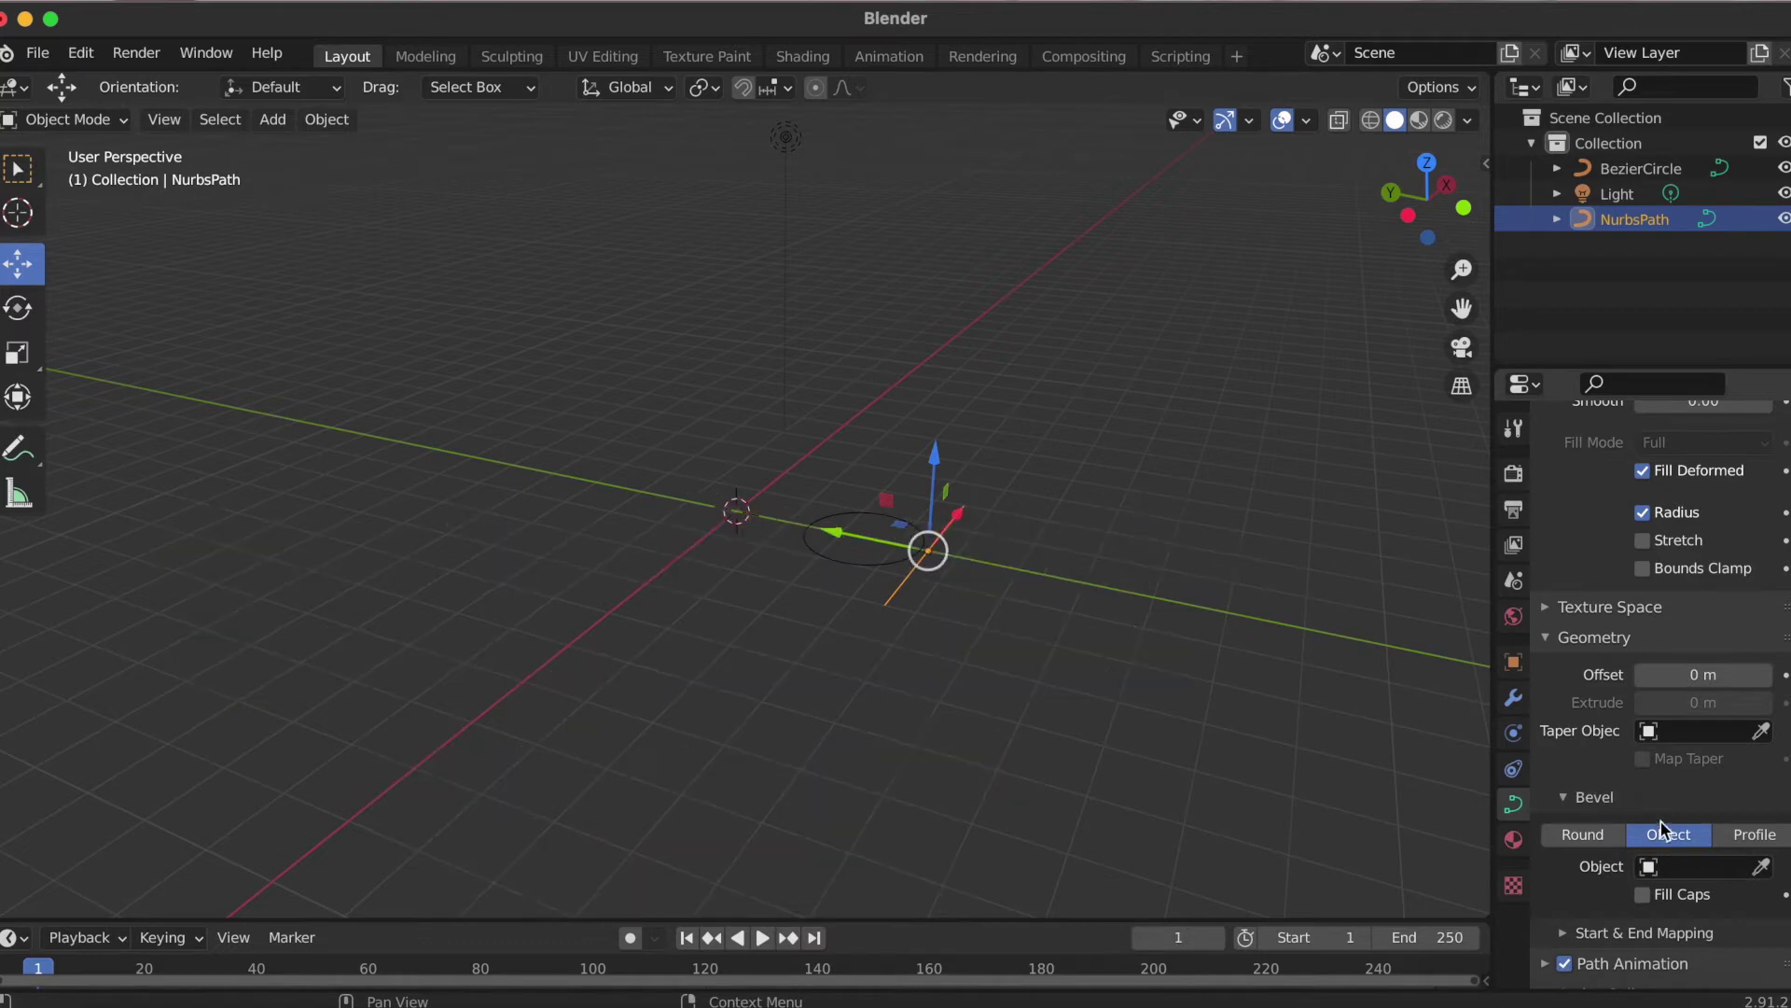
pyautogui.scroll(-2, 1664, 838)
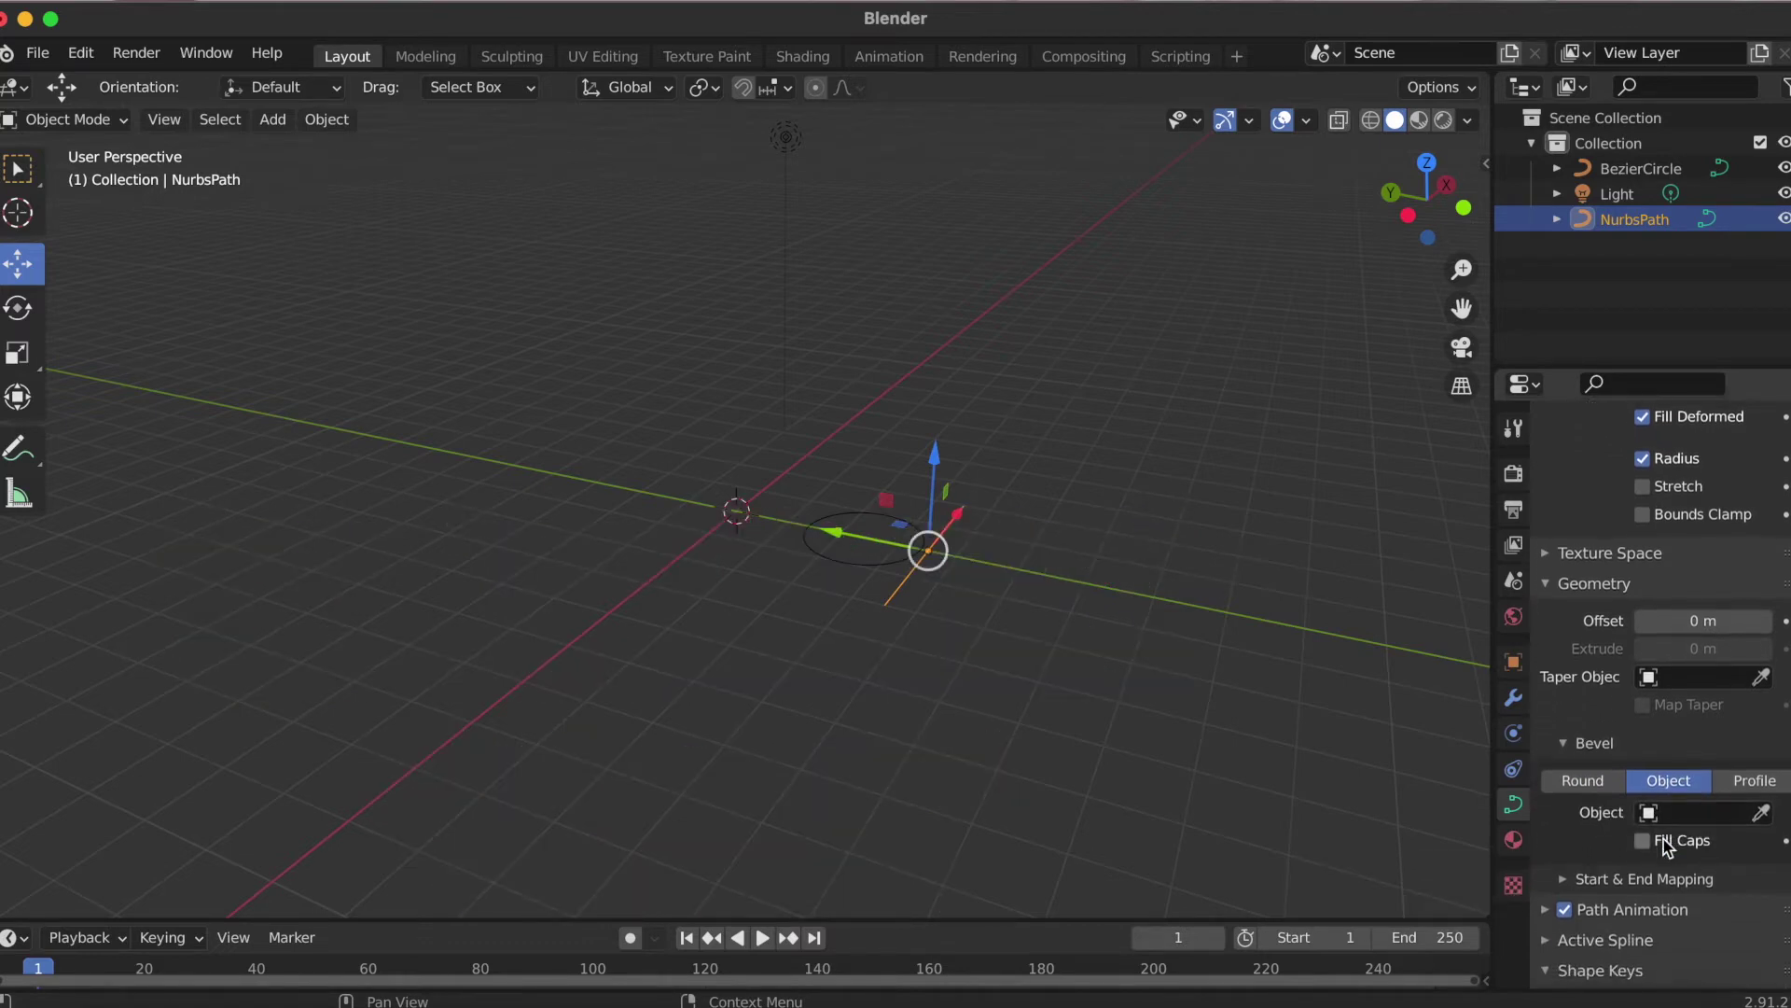
pyautogui.click(1655, 812)
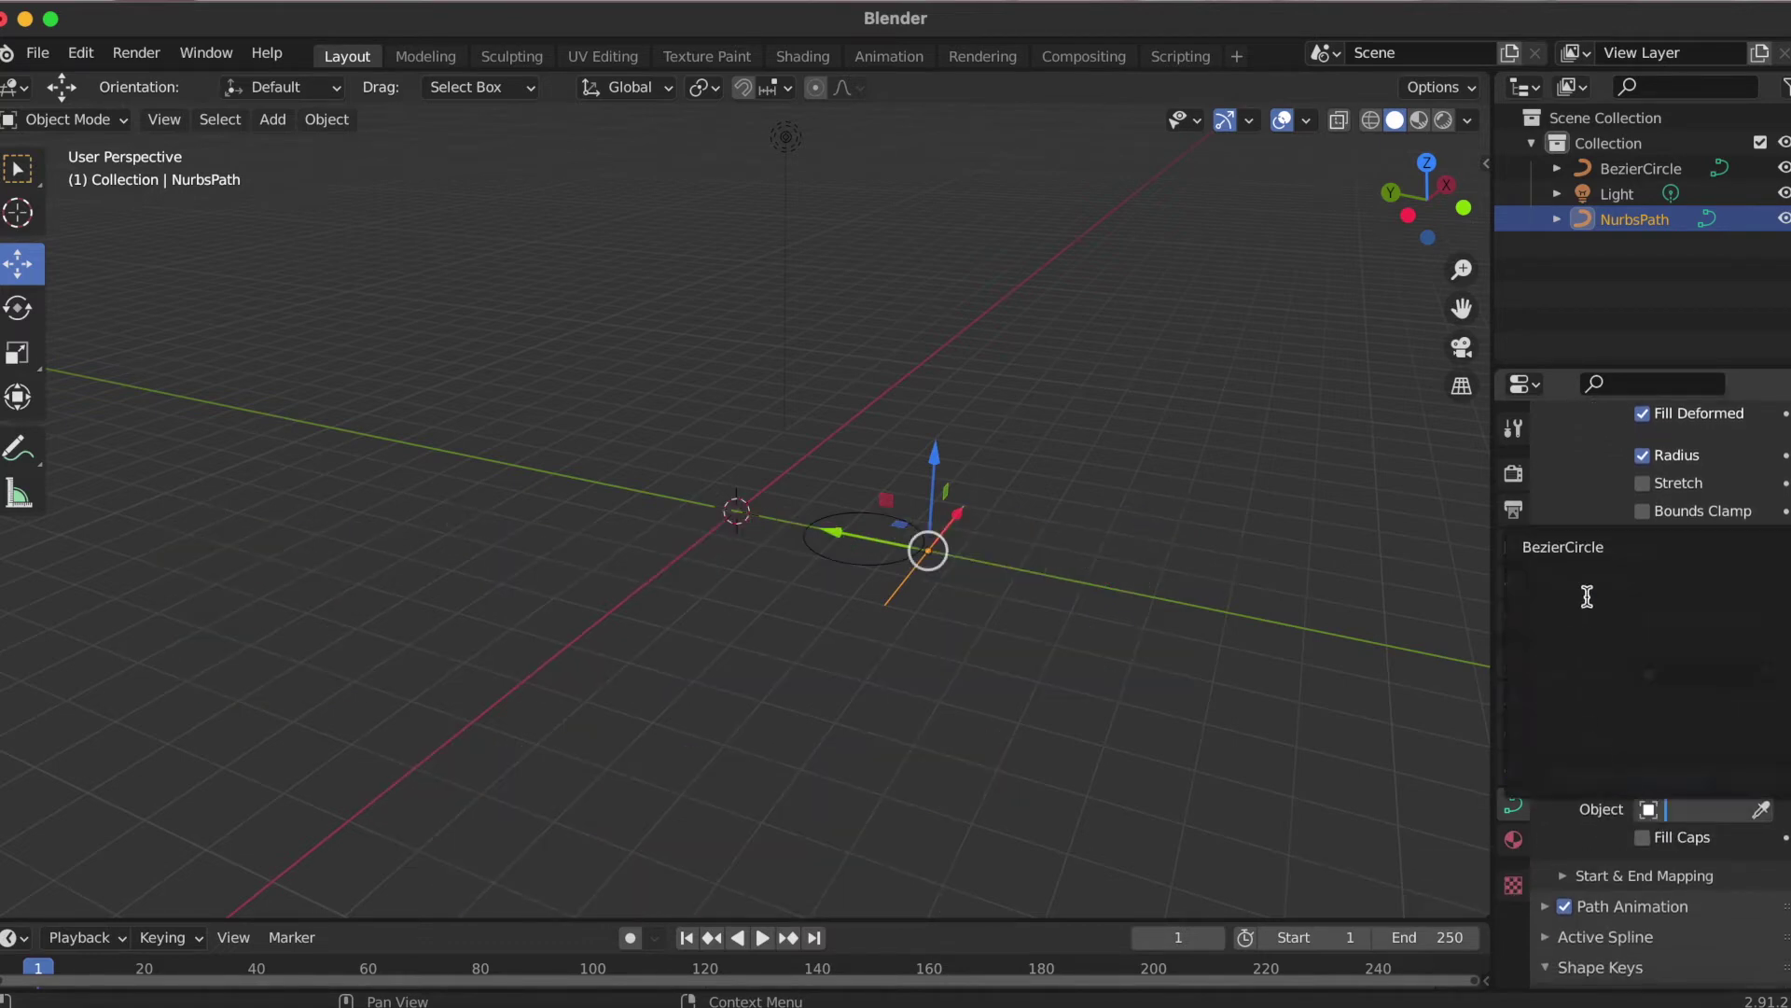
pyautogui.click(1589, 552)
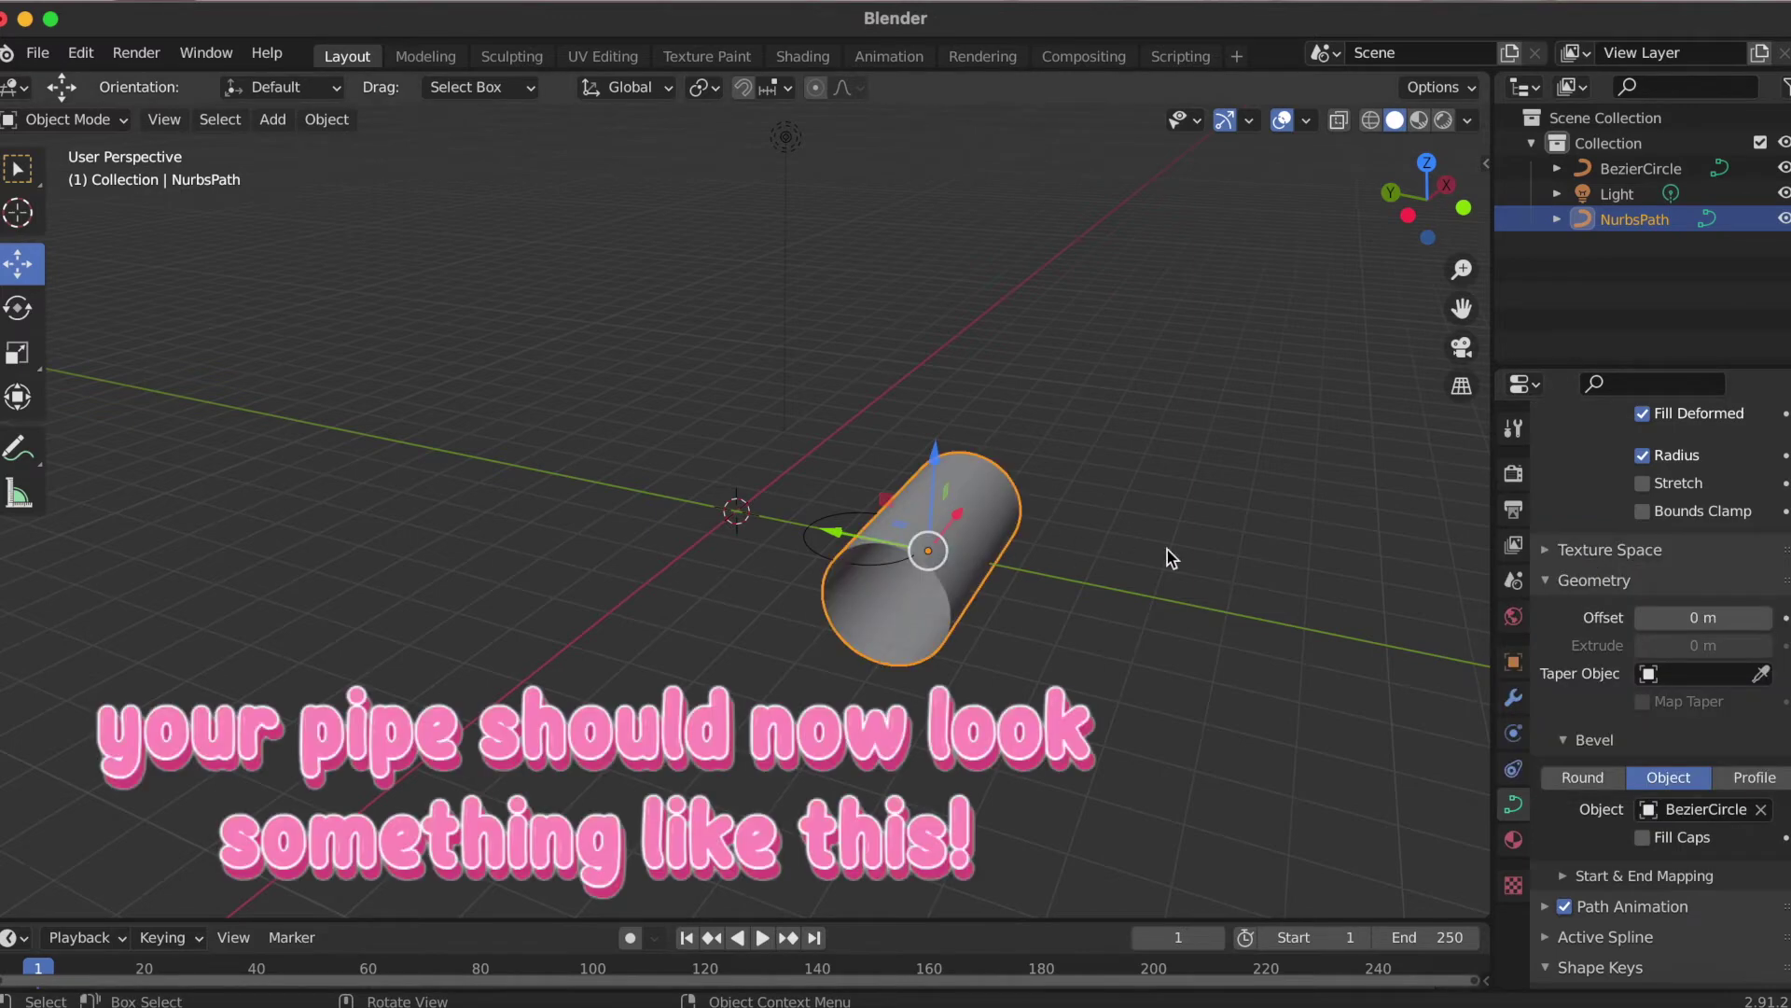
# - Select the BezierCircle and scale it down to about 0.146
pyautogui.moveTo(1382, 218); pyautogui.dragTo(1357, 216)
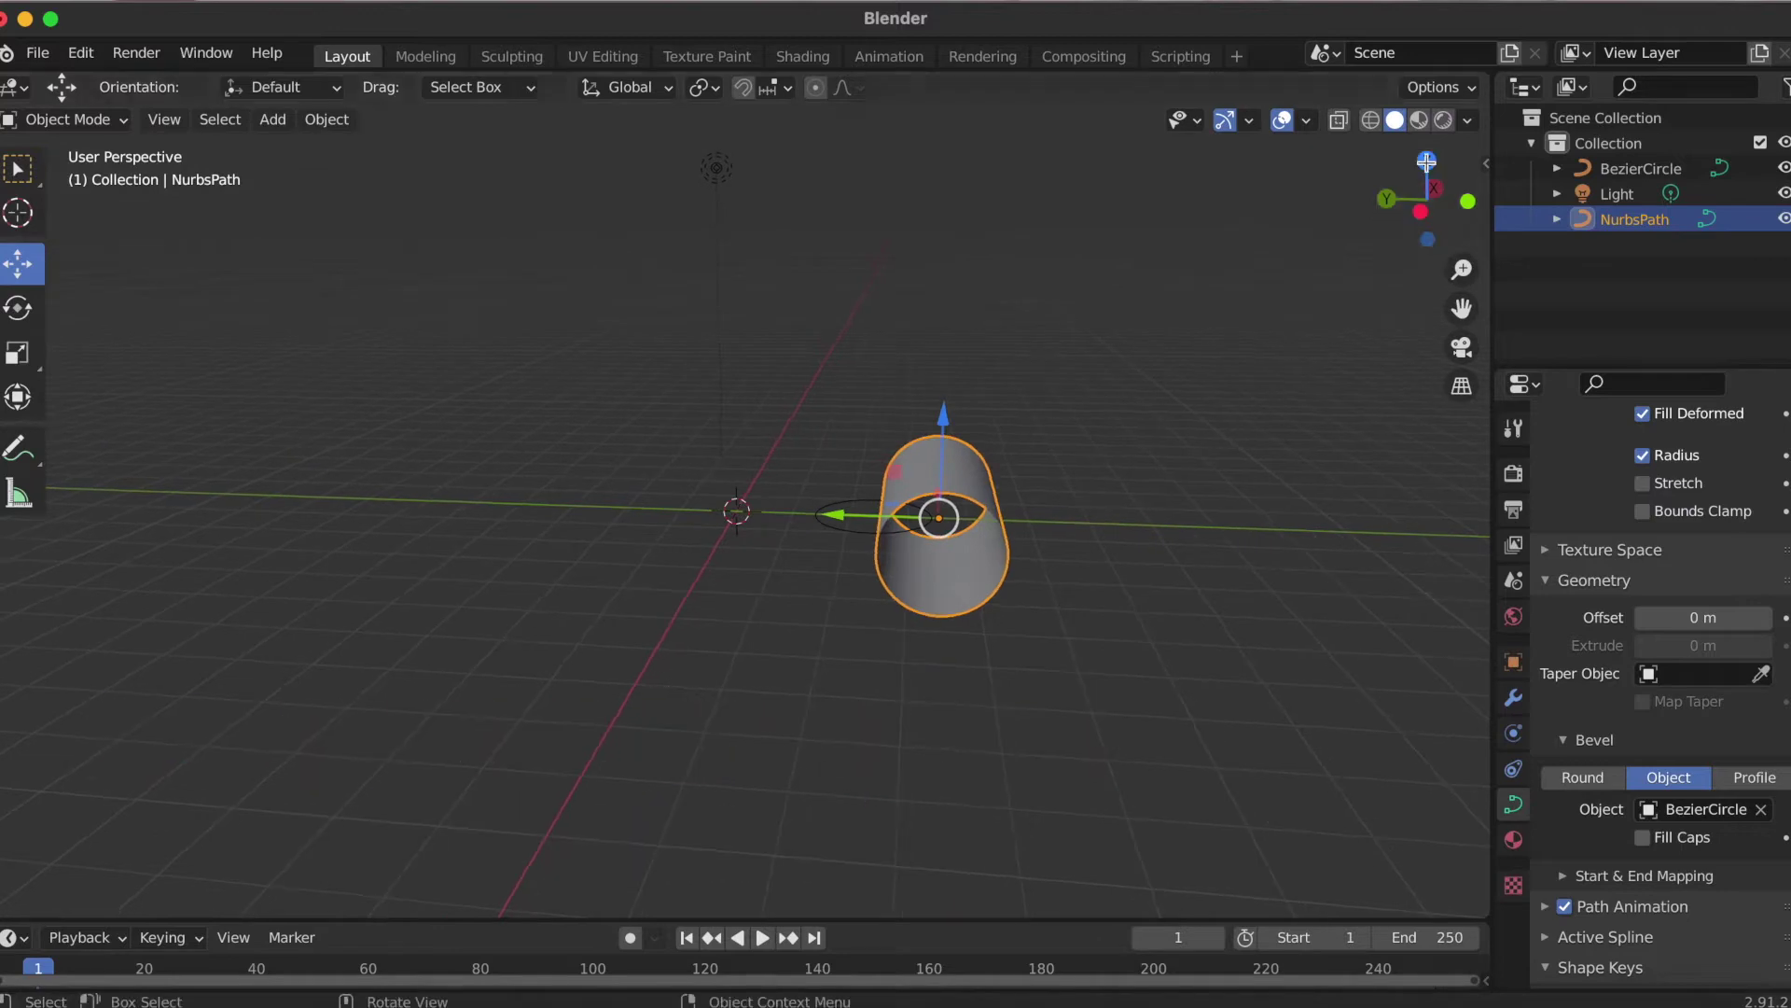
pyautogui.hotkey('alt', 'a')
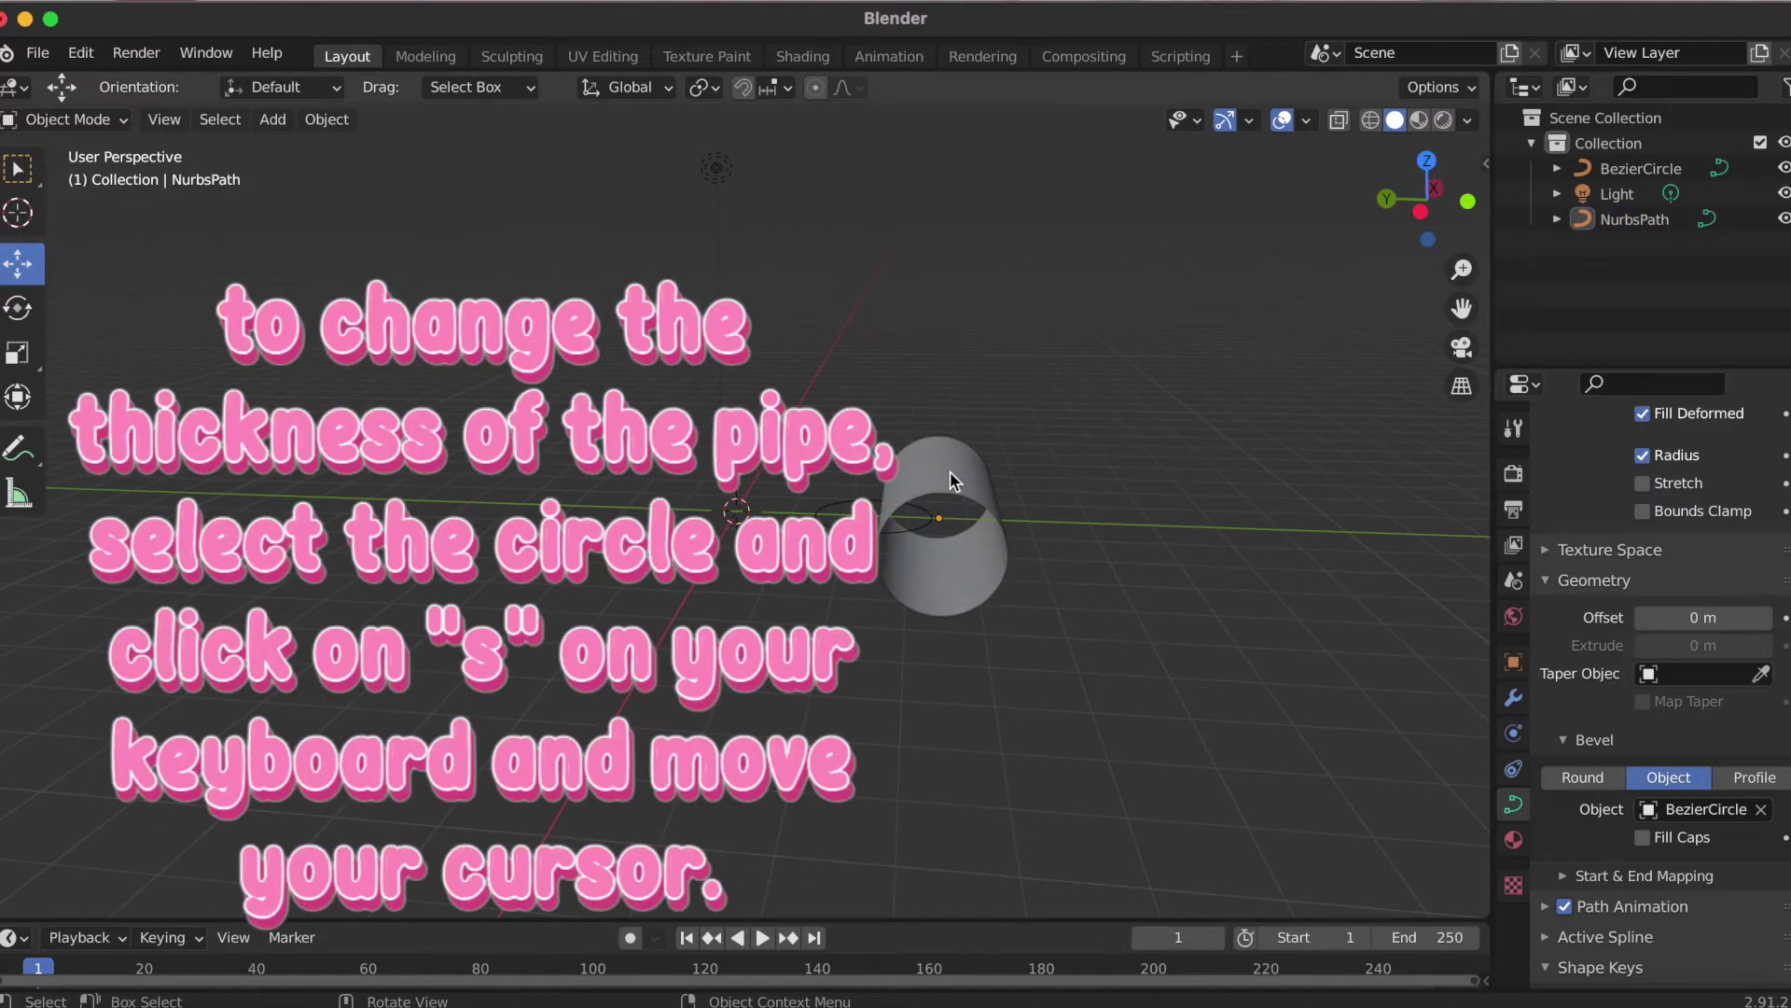
pyautogui.click(951, 480)
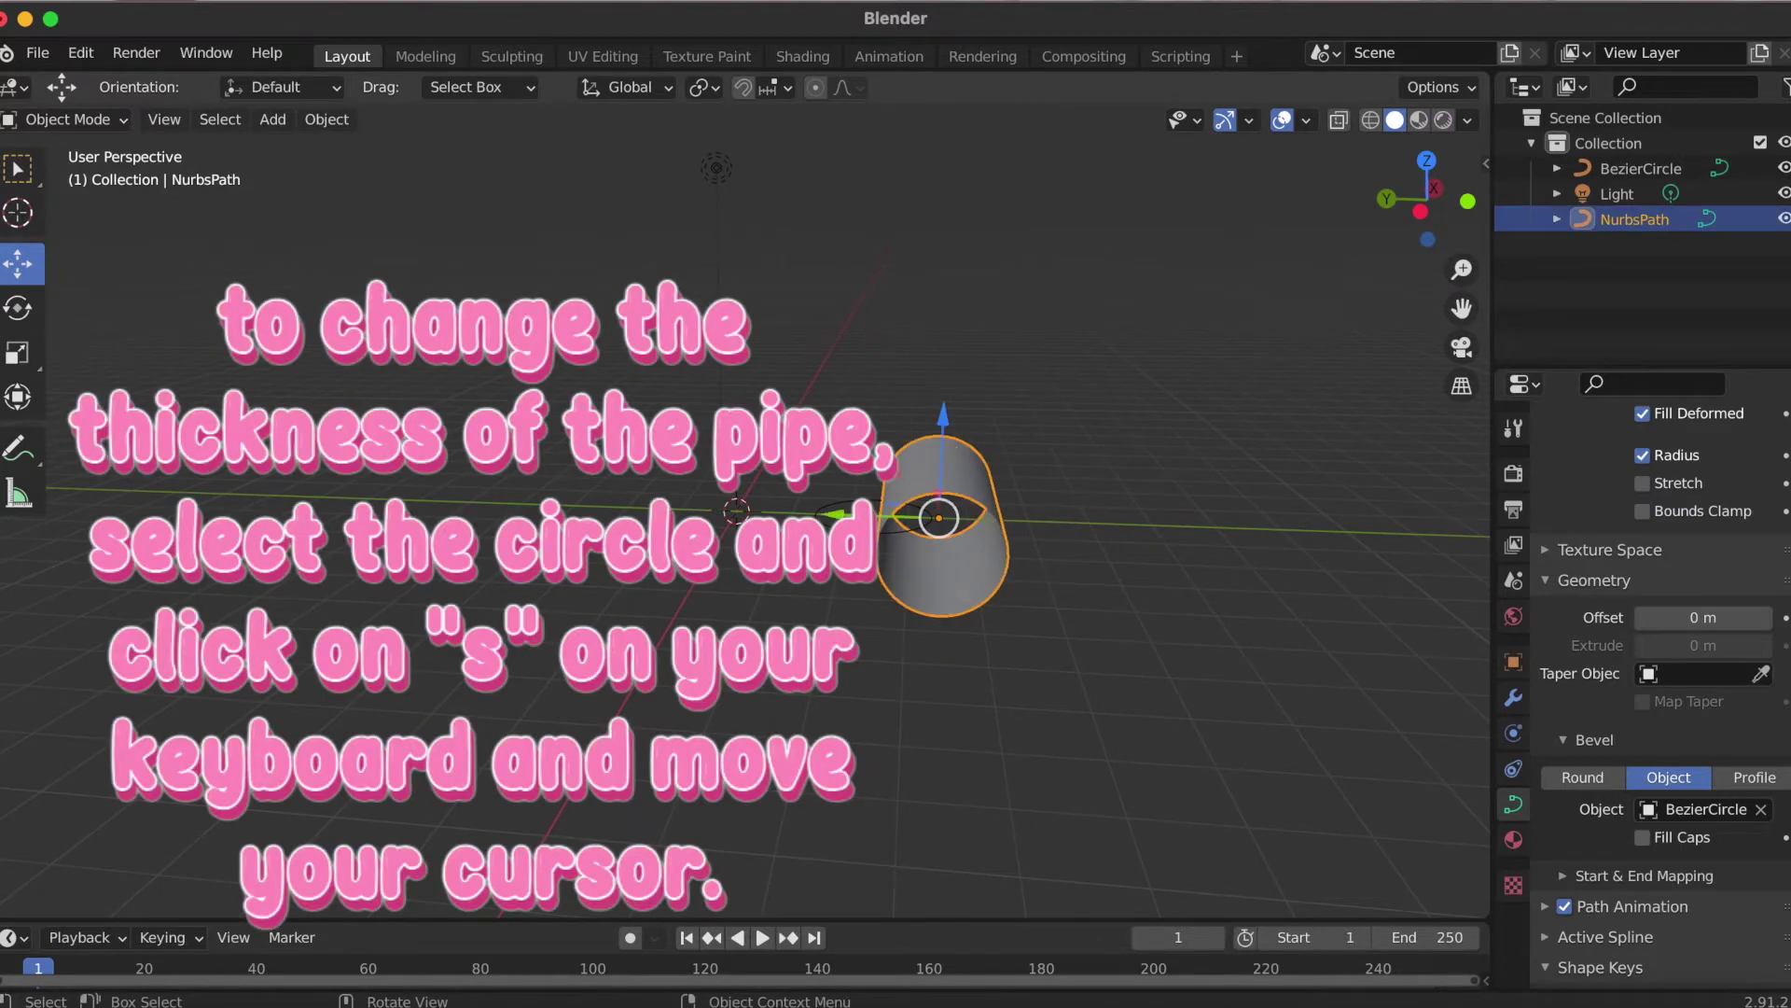
pyautogui.click(846, 533)
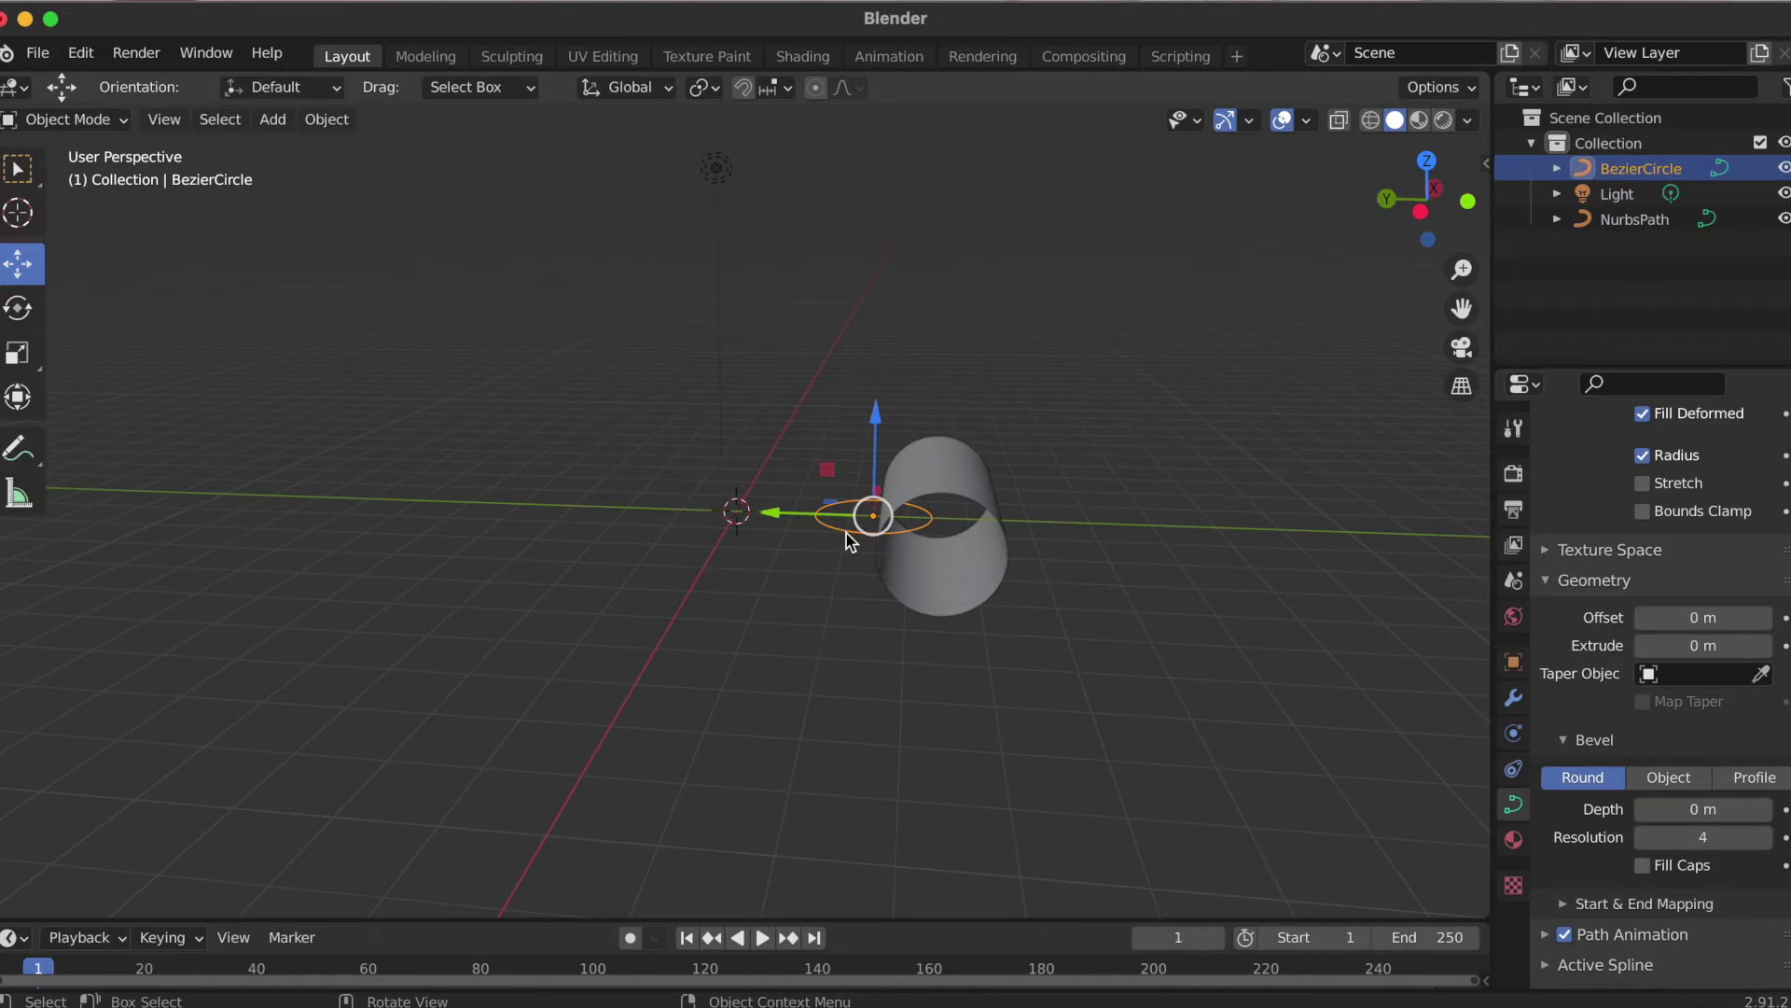
pyautogui.press('s')
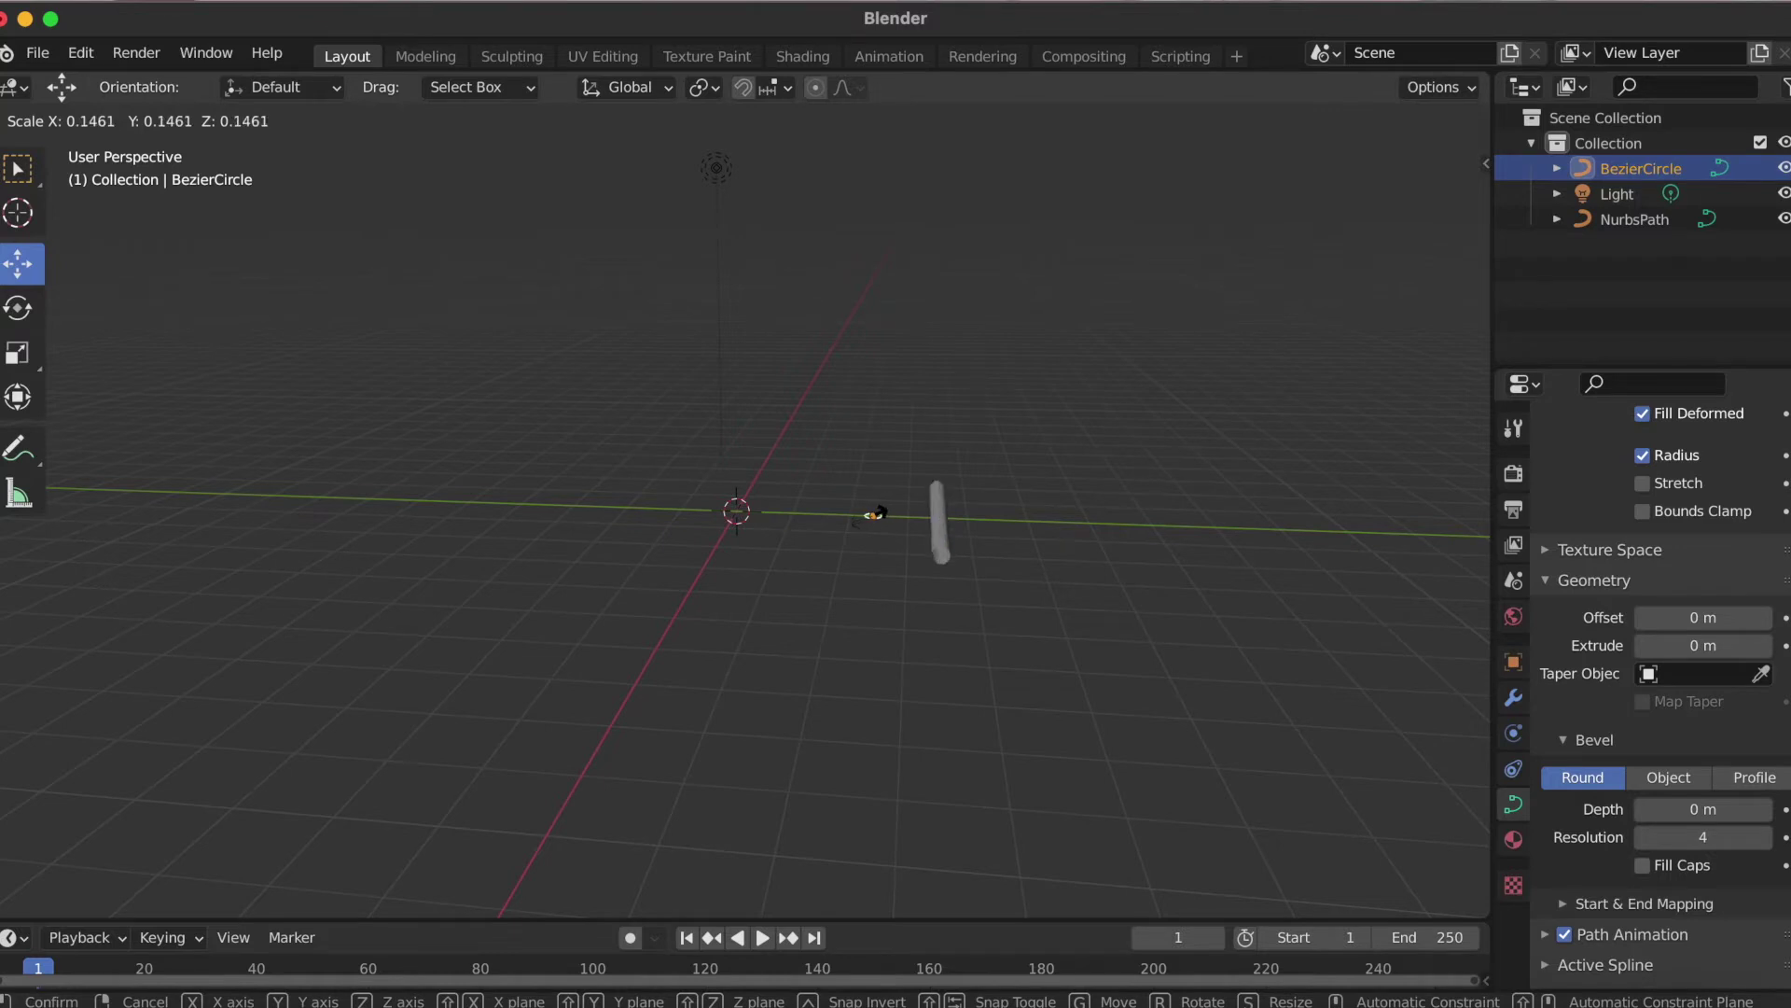
pyautogui.click(872, 517)
pyautogui.click(1131, 546)
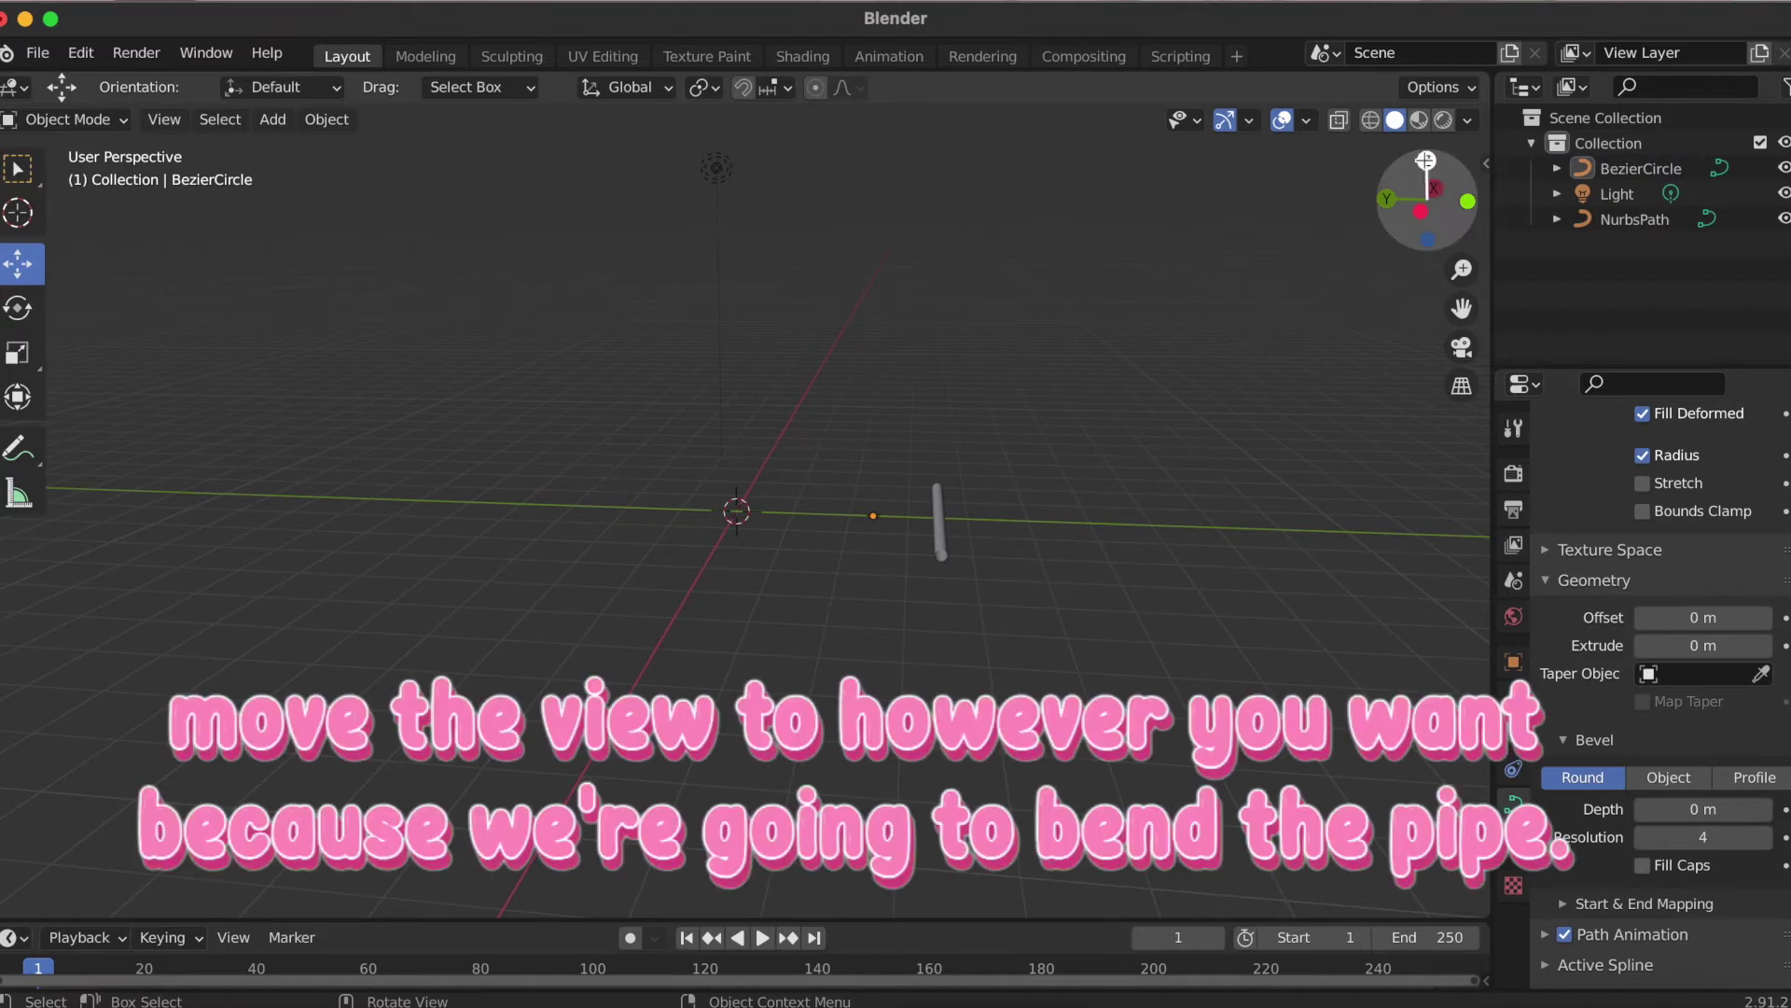
# - View the pipe sideways, slide it slightly along X, and reselect it
pyautogui.moveTo(1428, 198)
pyautogui.mouseDown()
pyautogui.moveTo(1352, 217)
pyautogui.moveTo(1404, 201)
pyautogui.moveTo(1260, 439)
pyautogui.mouseUp()
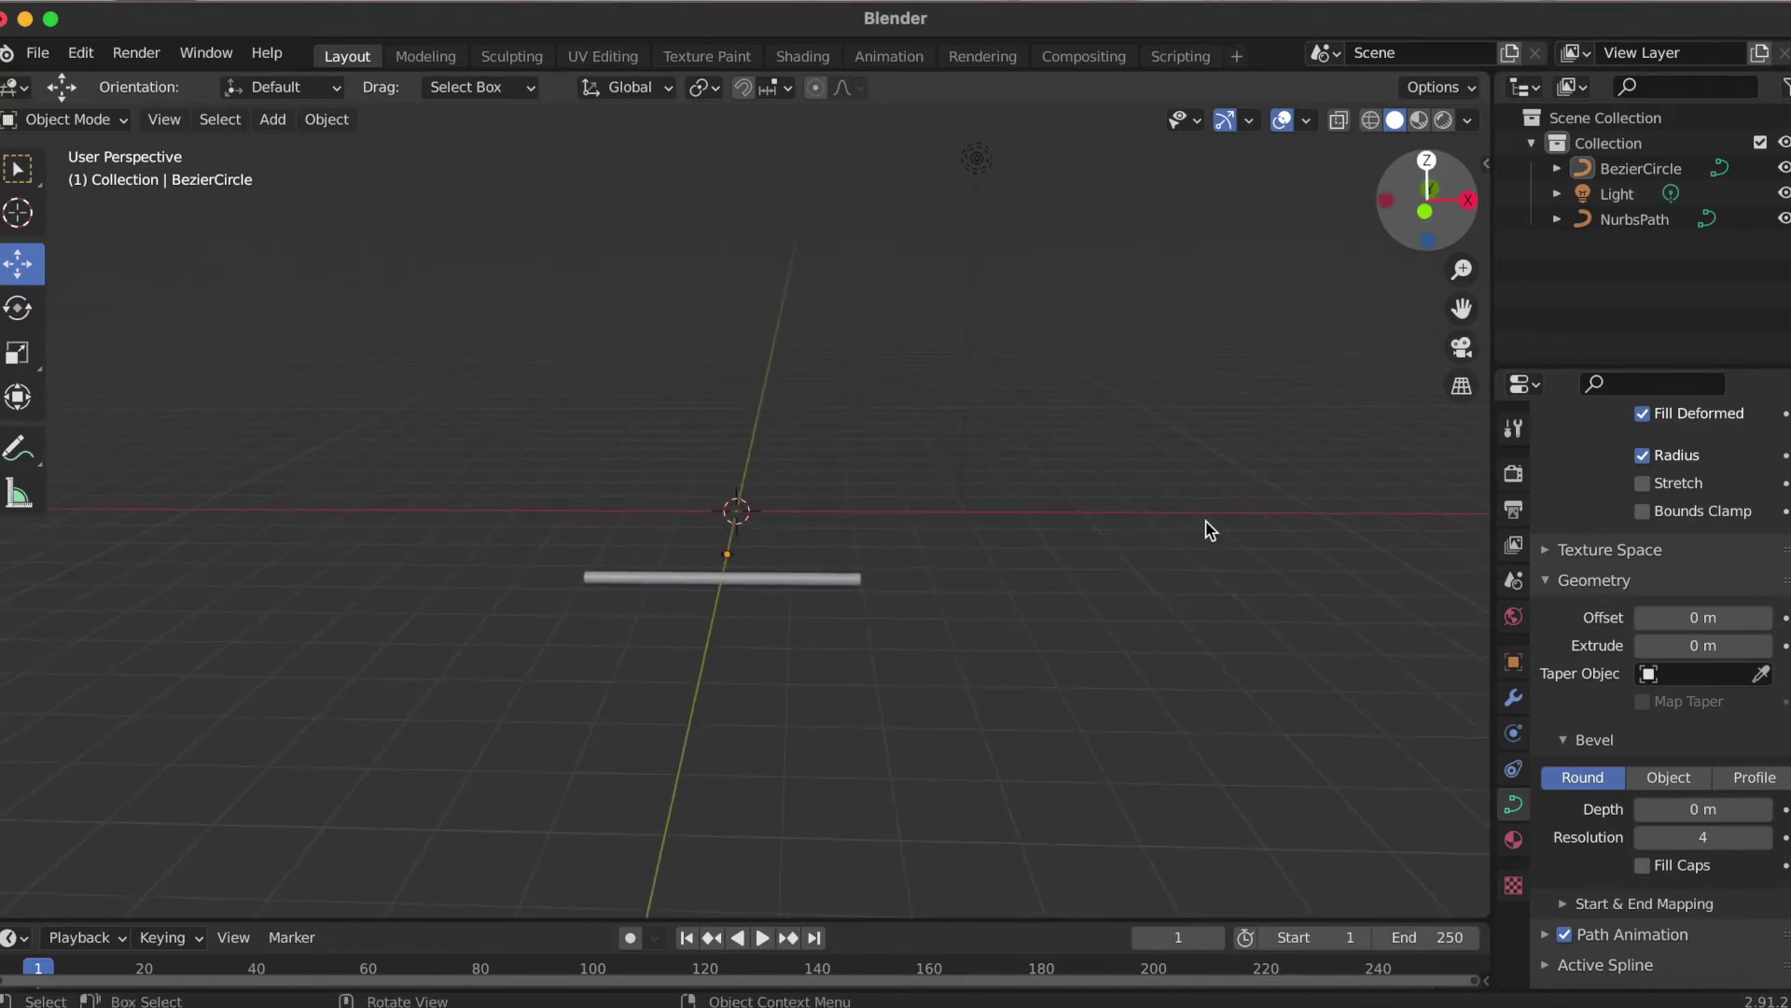
pyautogui.scroll(1, 812, 611)
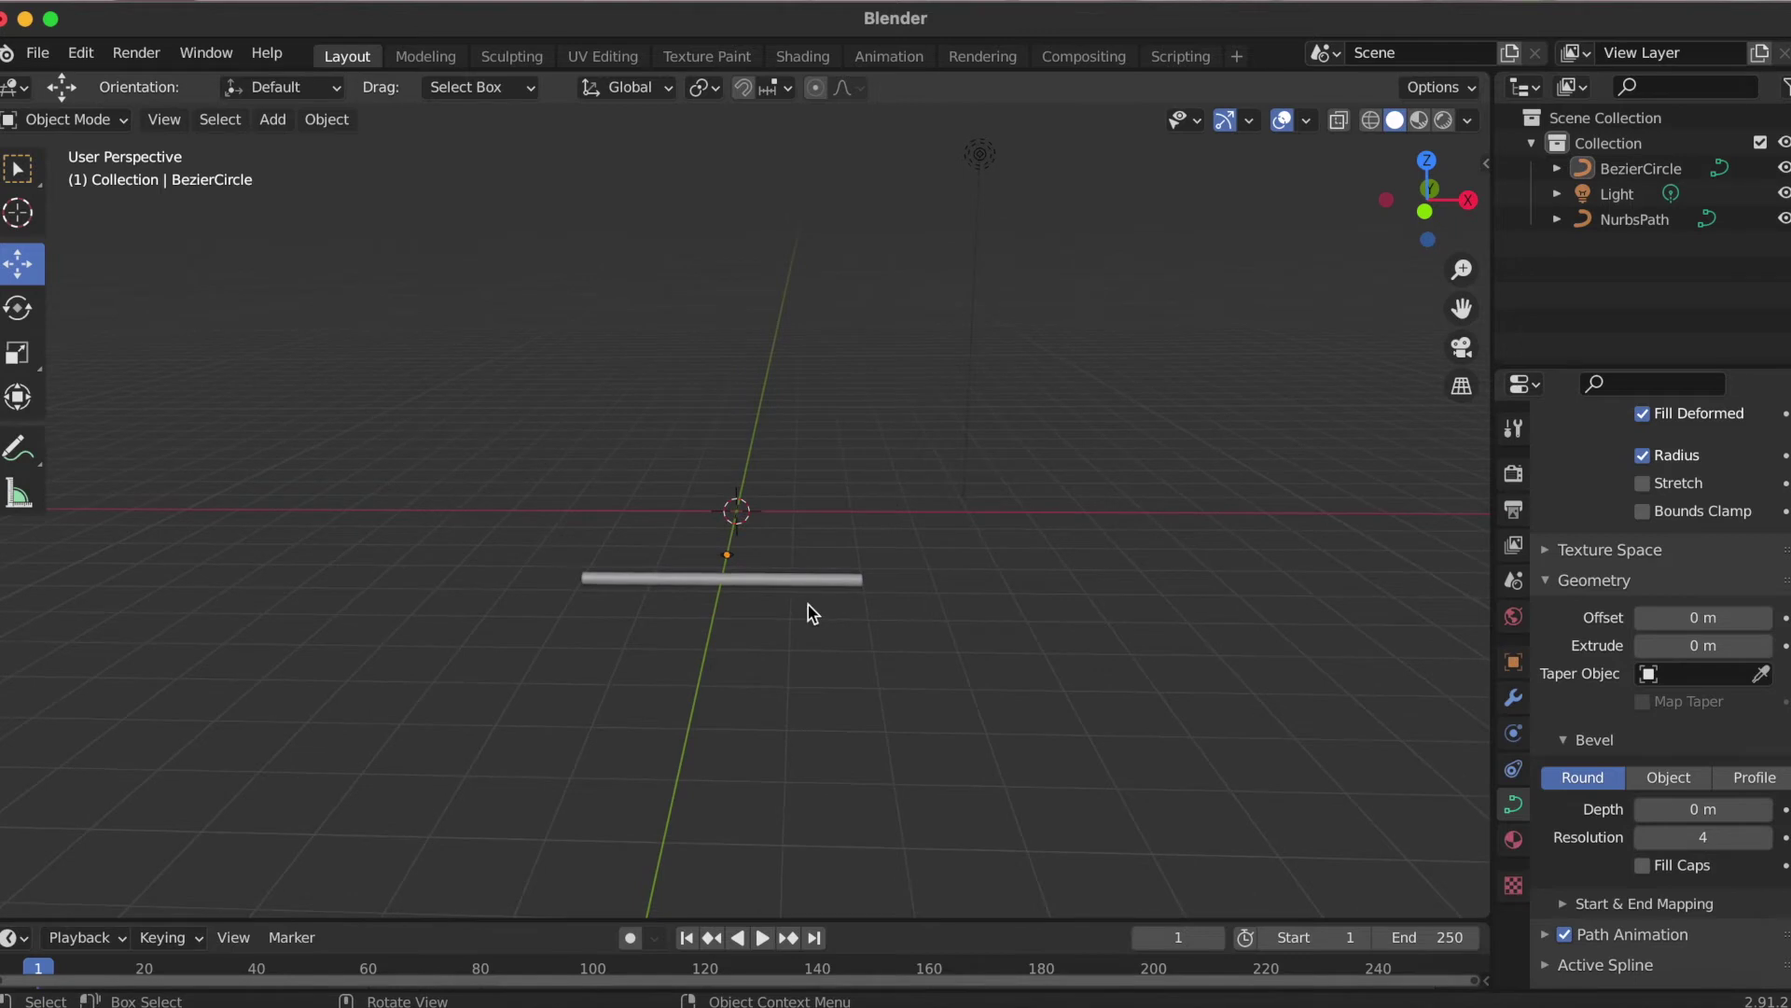
pyautogui.click(804, 590)
pyautogui.moveTo(832, 584); pyautogui.dragTo(888, 581)
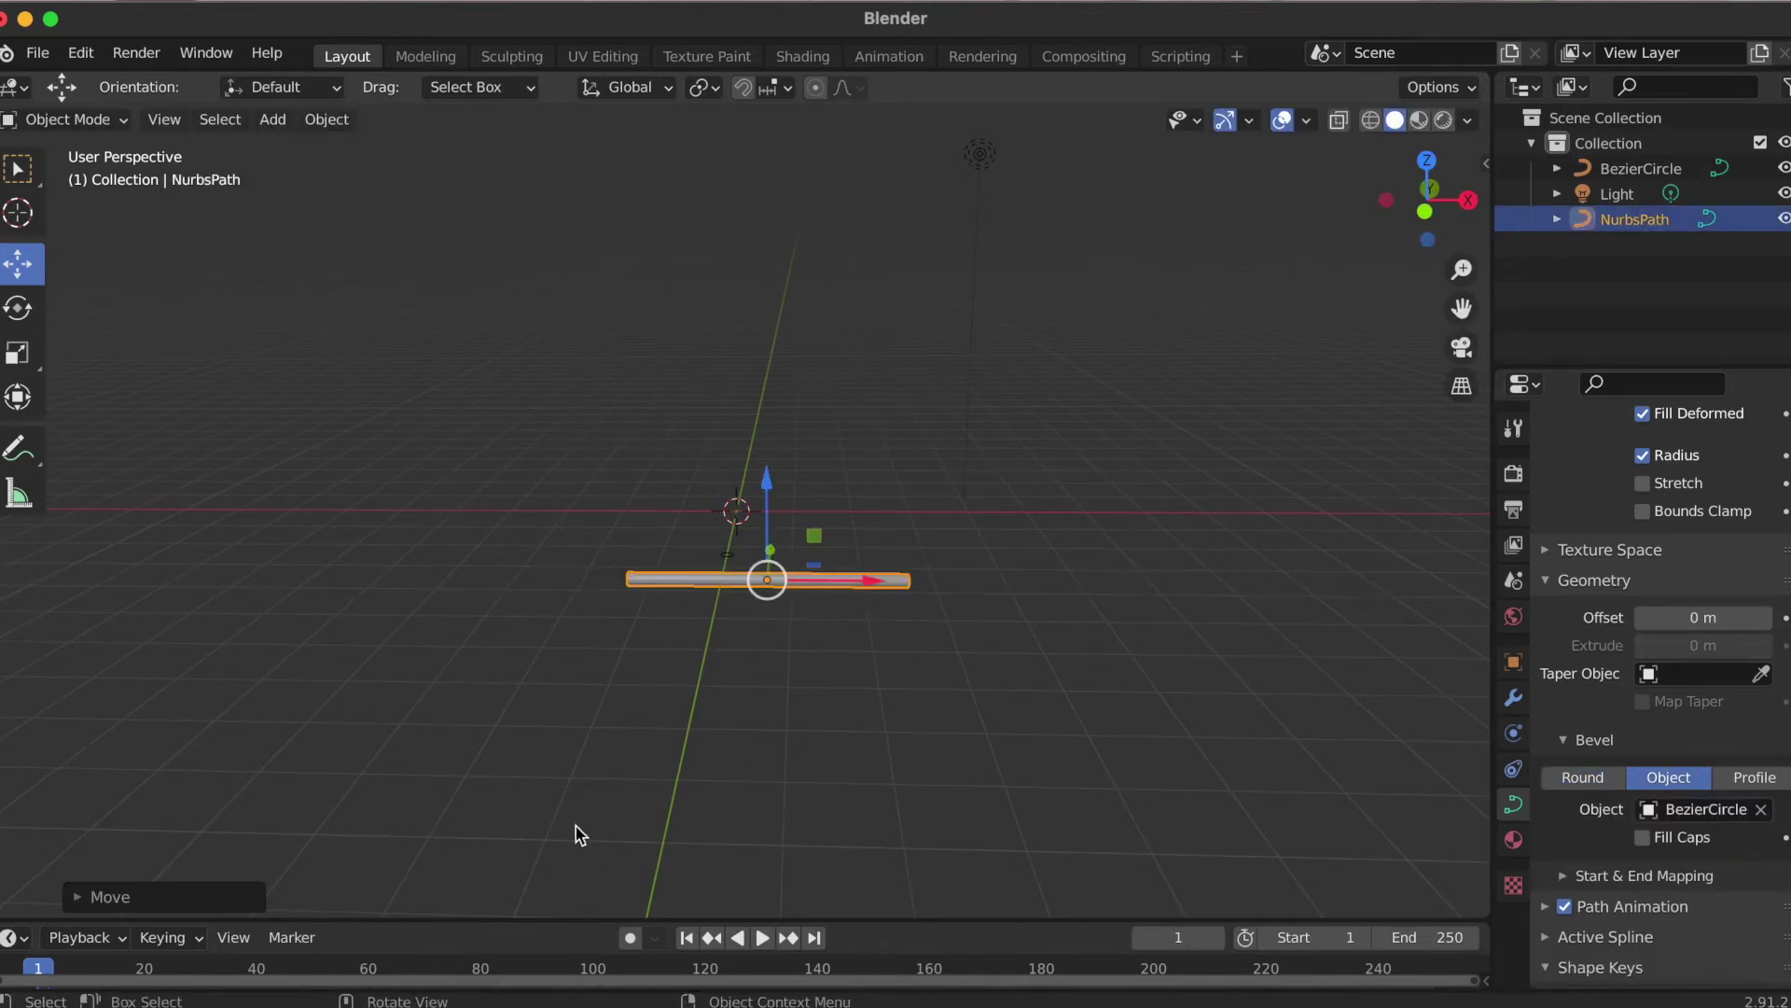
pyautogui.click(764, 753)
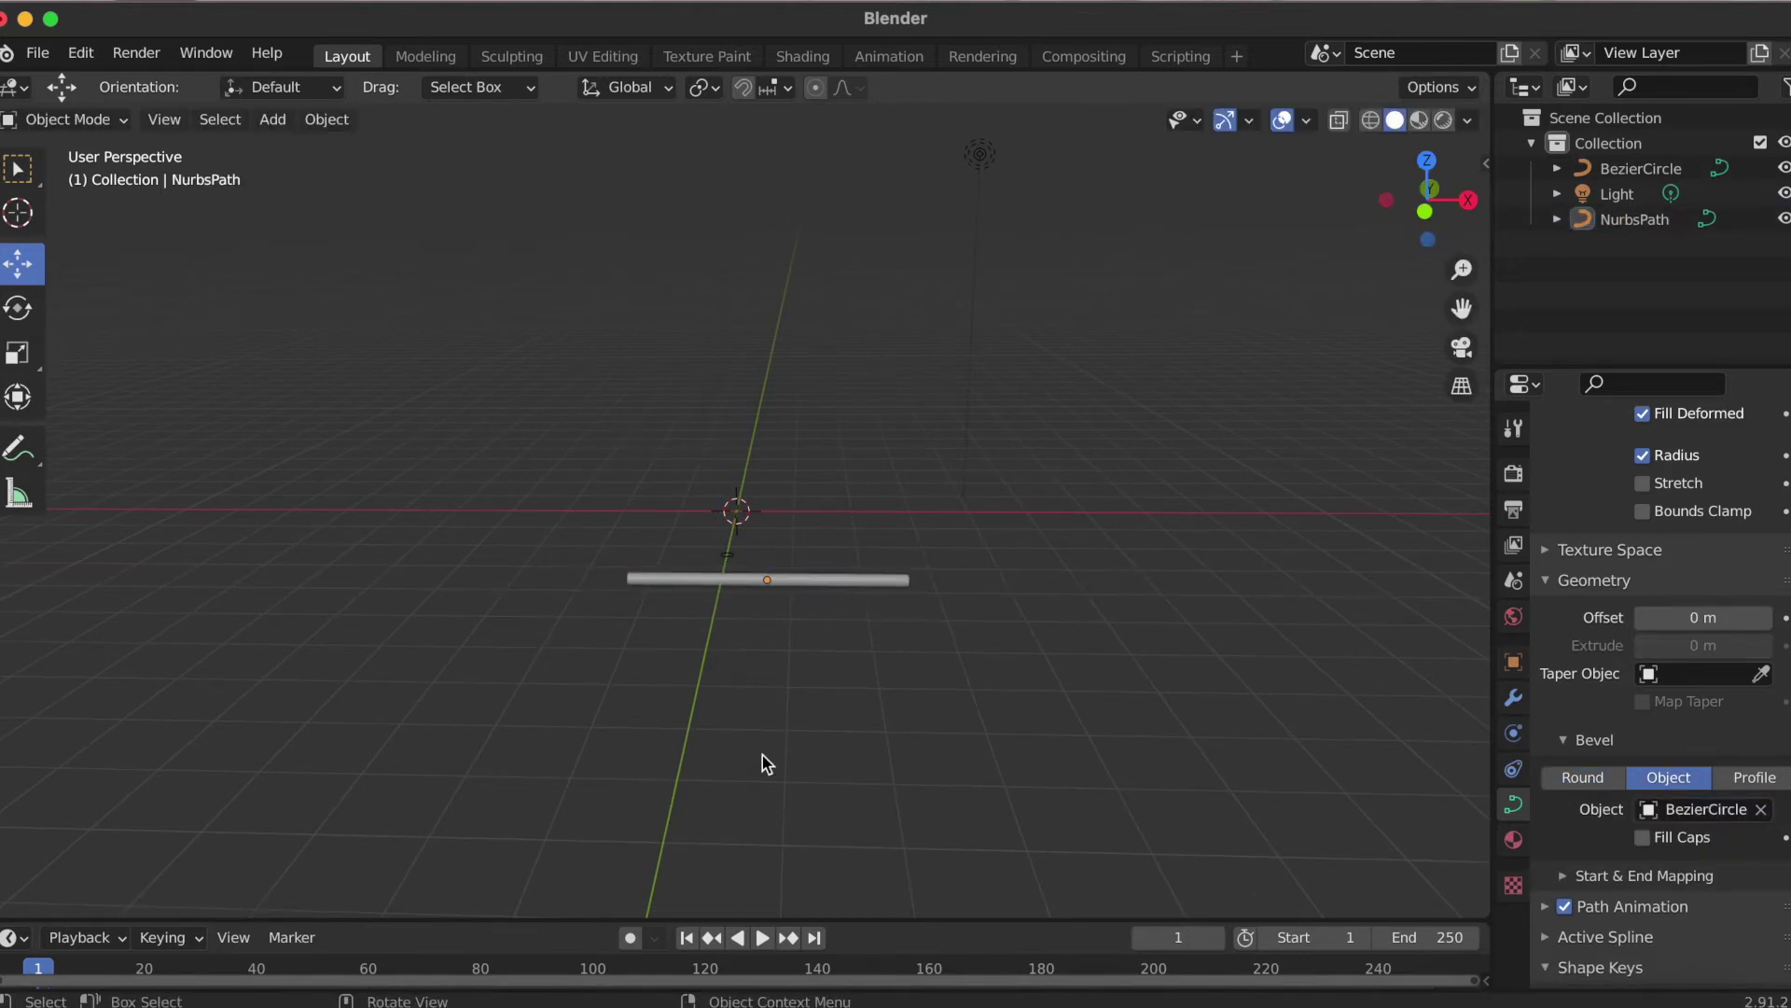
pyautogui.click(813, 591)
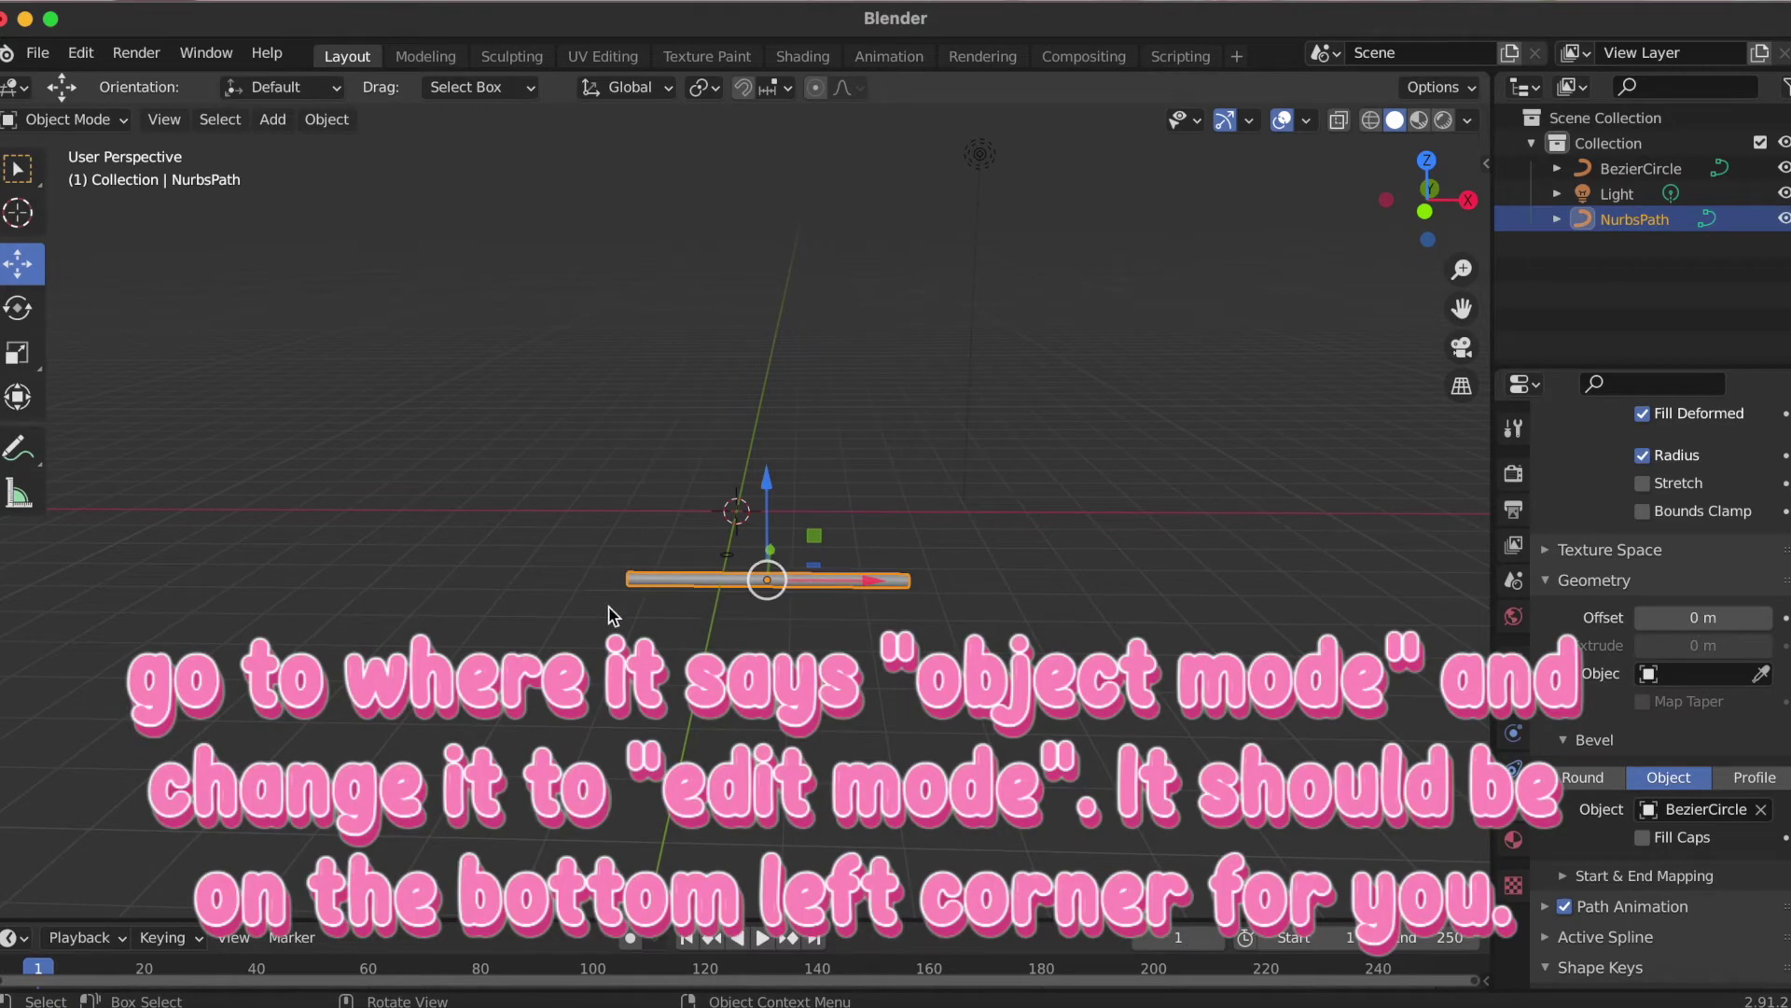
# - In Edit Mode, raise the middle control point about 3 m and lower the point right of centre
pyautogui.click(73, 120)
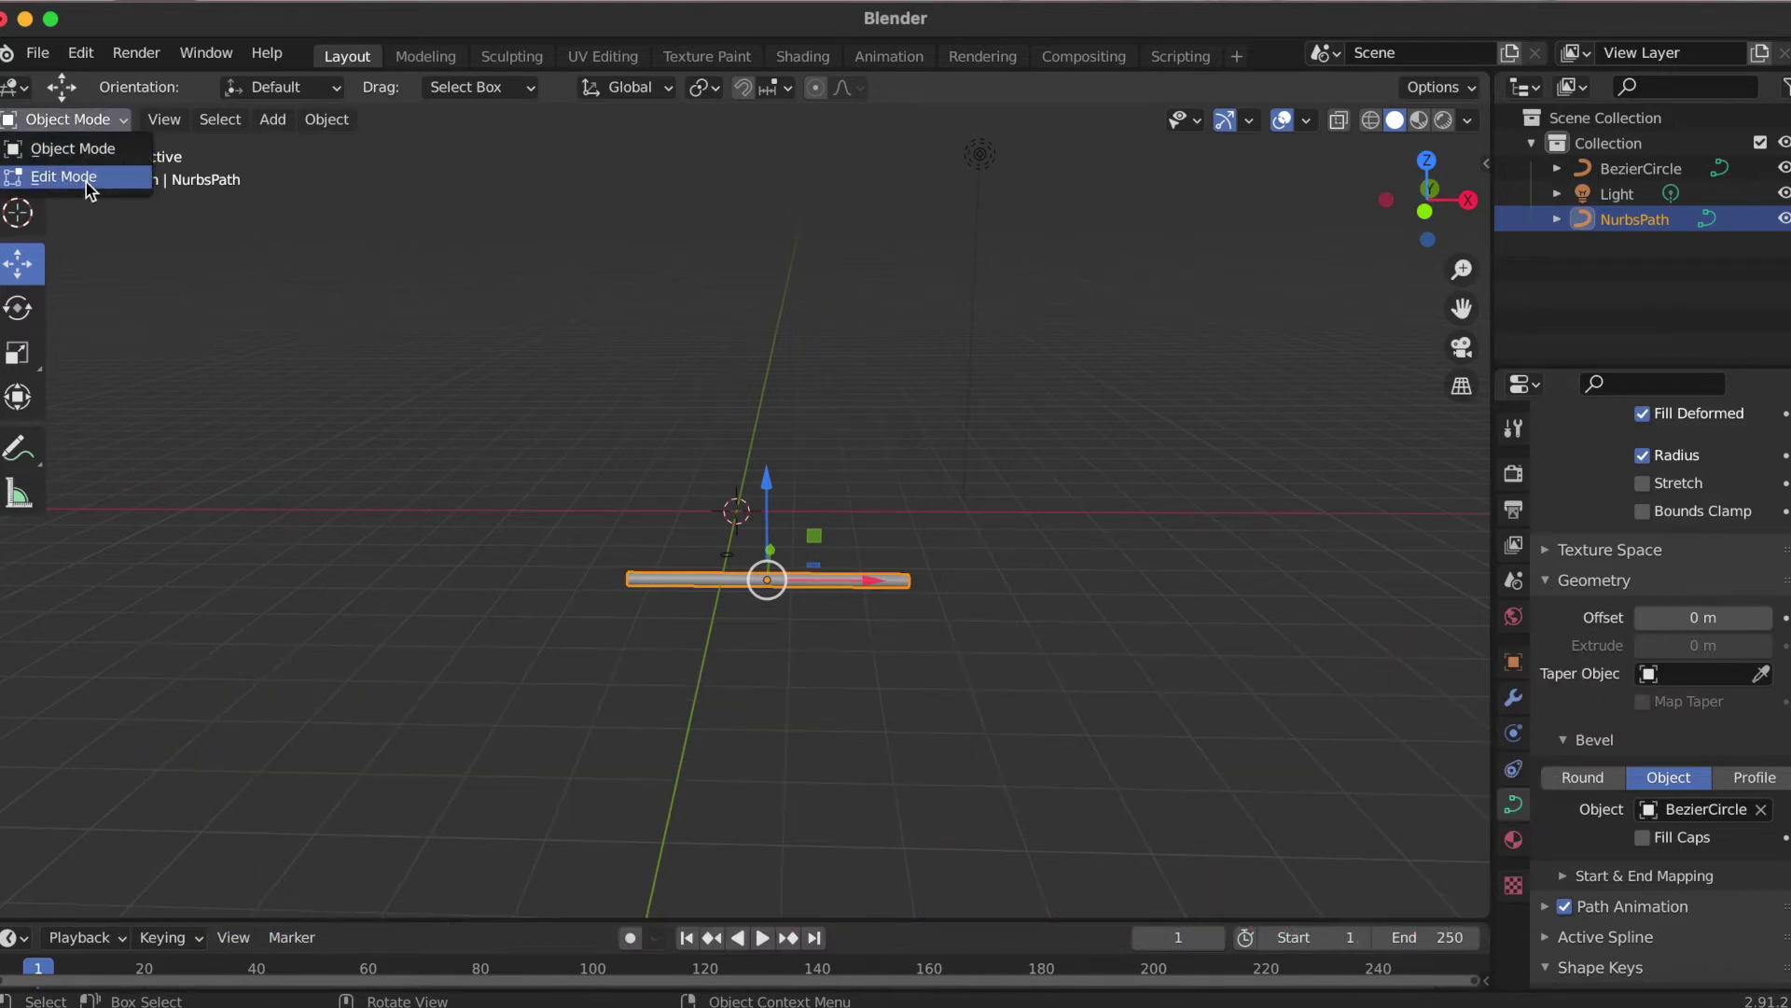
pyautogui.click(90, 186)
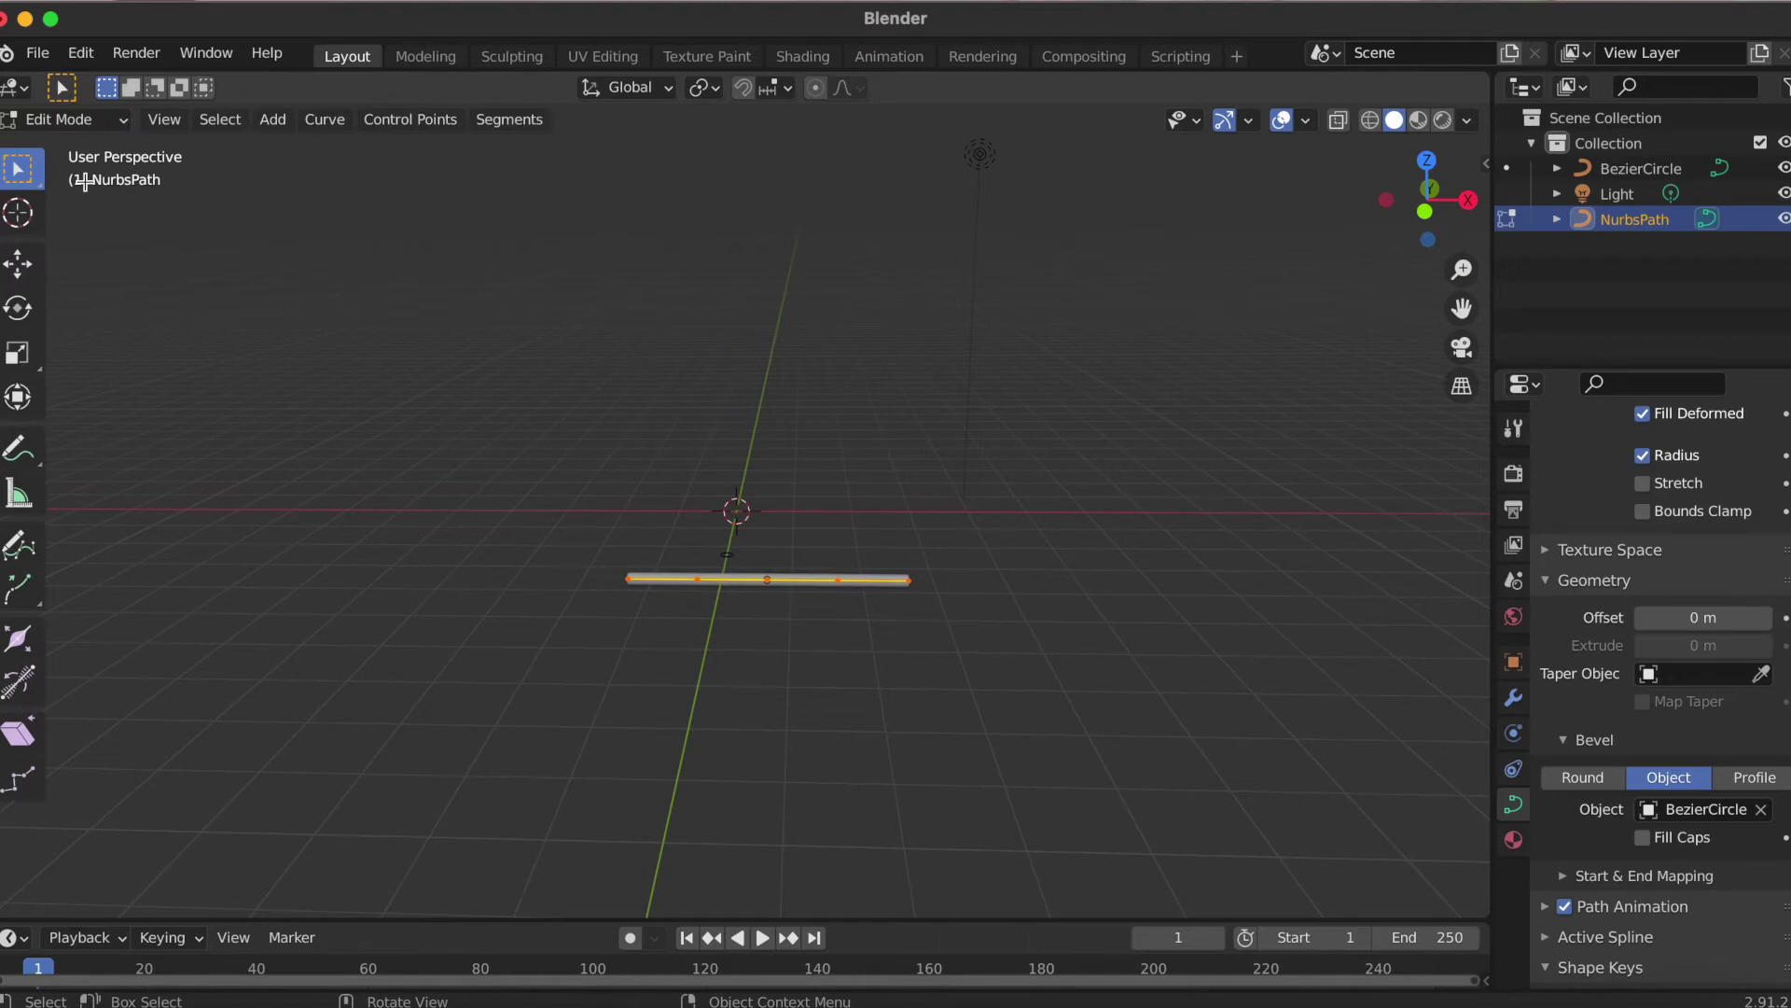
pyautogui.click(21, 265)
pyautogui.click(767, 578)
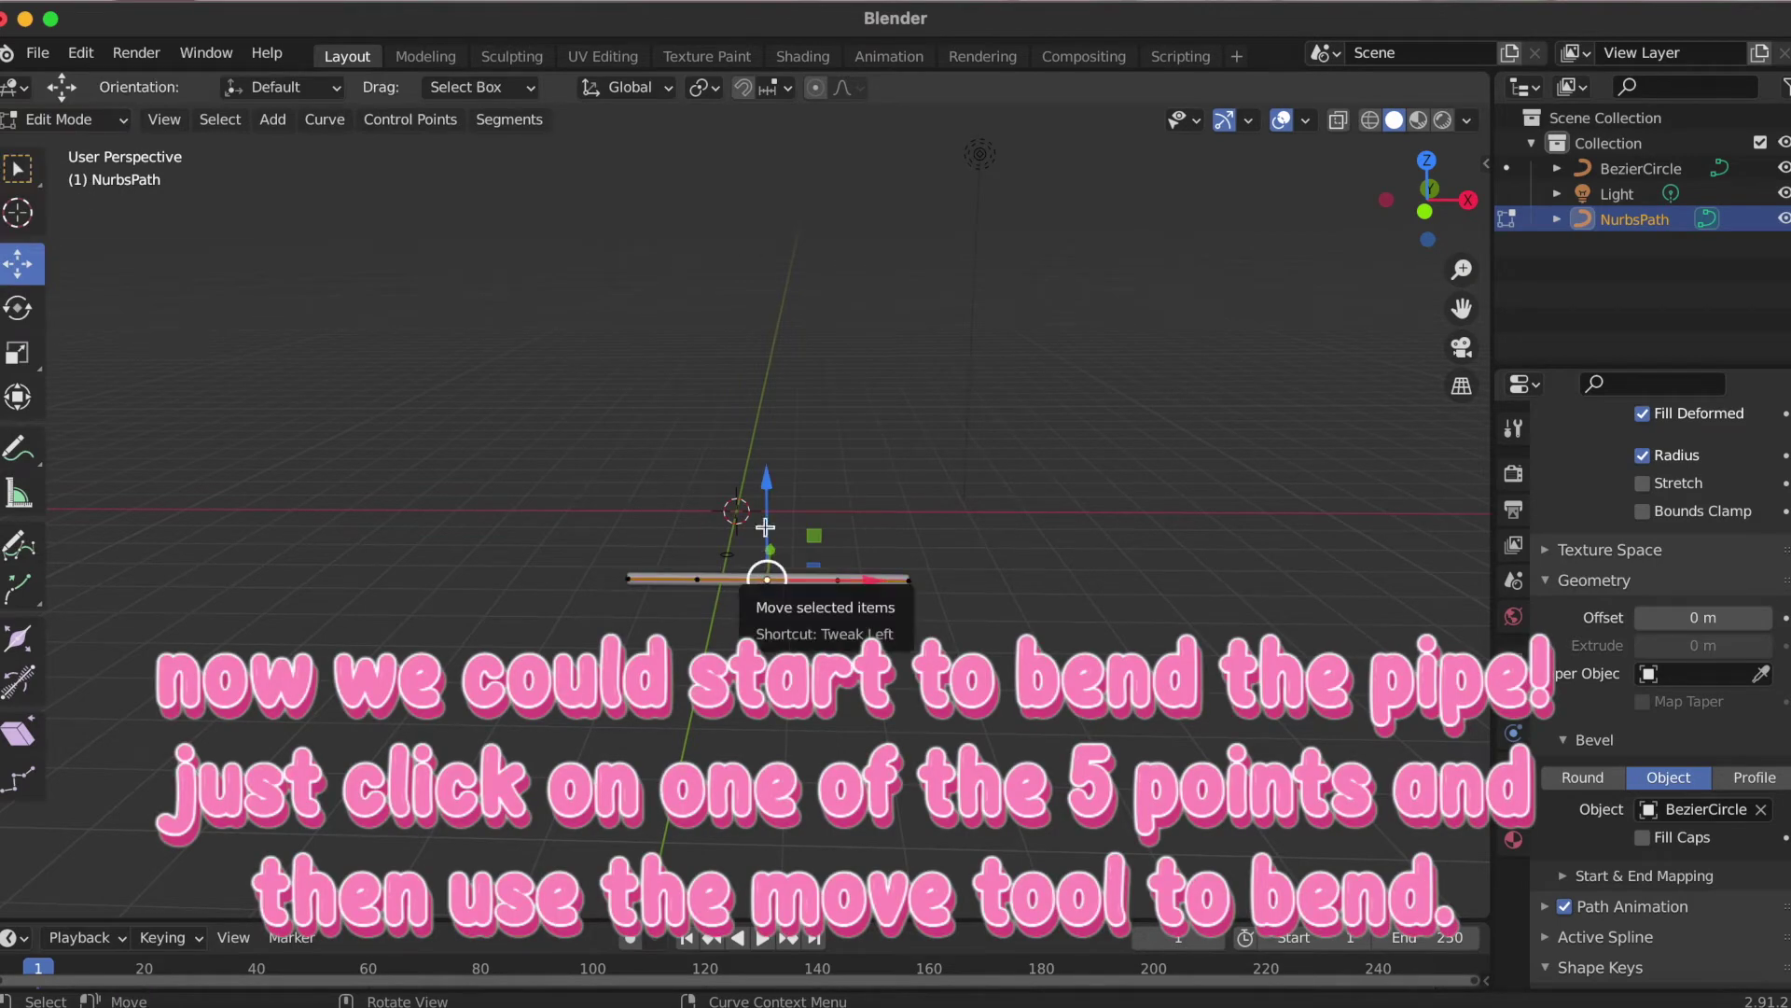
pyautogui.moveTo(764, 483); pyautogui.dragTo(763, 270)
pyautogui.click(839, 580)
pyautogui.moveTo(840, 485); pyautogui.dragTo(844, 522)
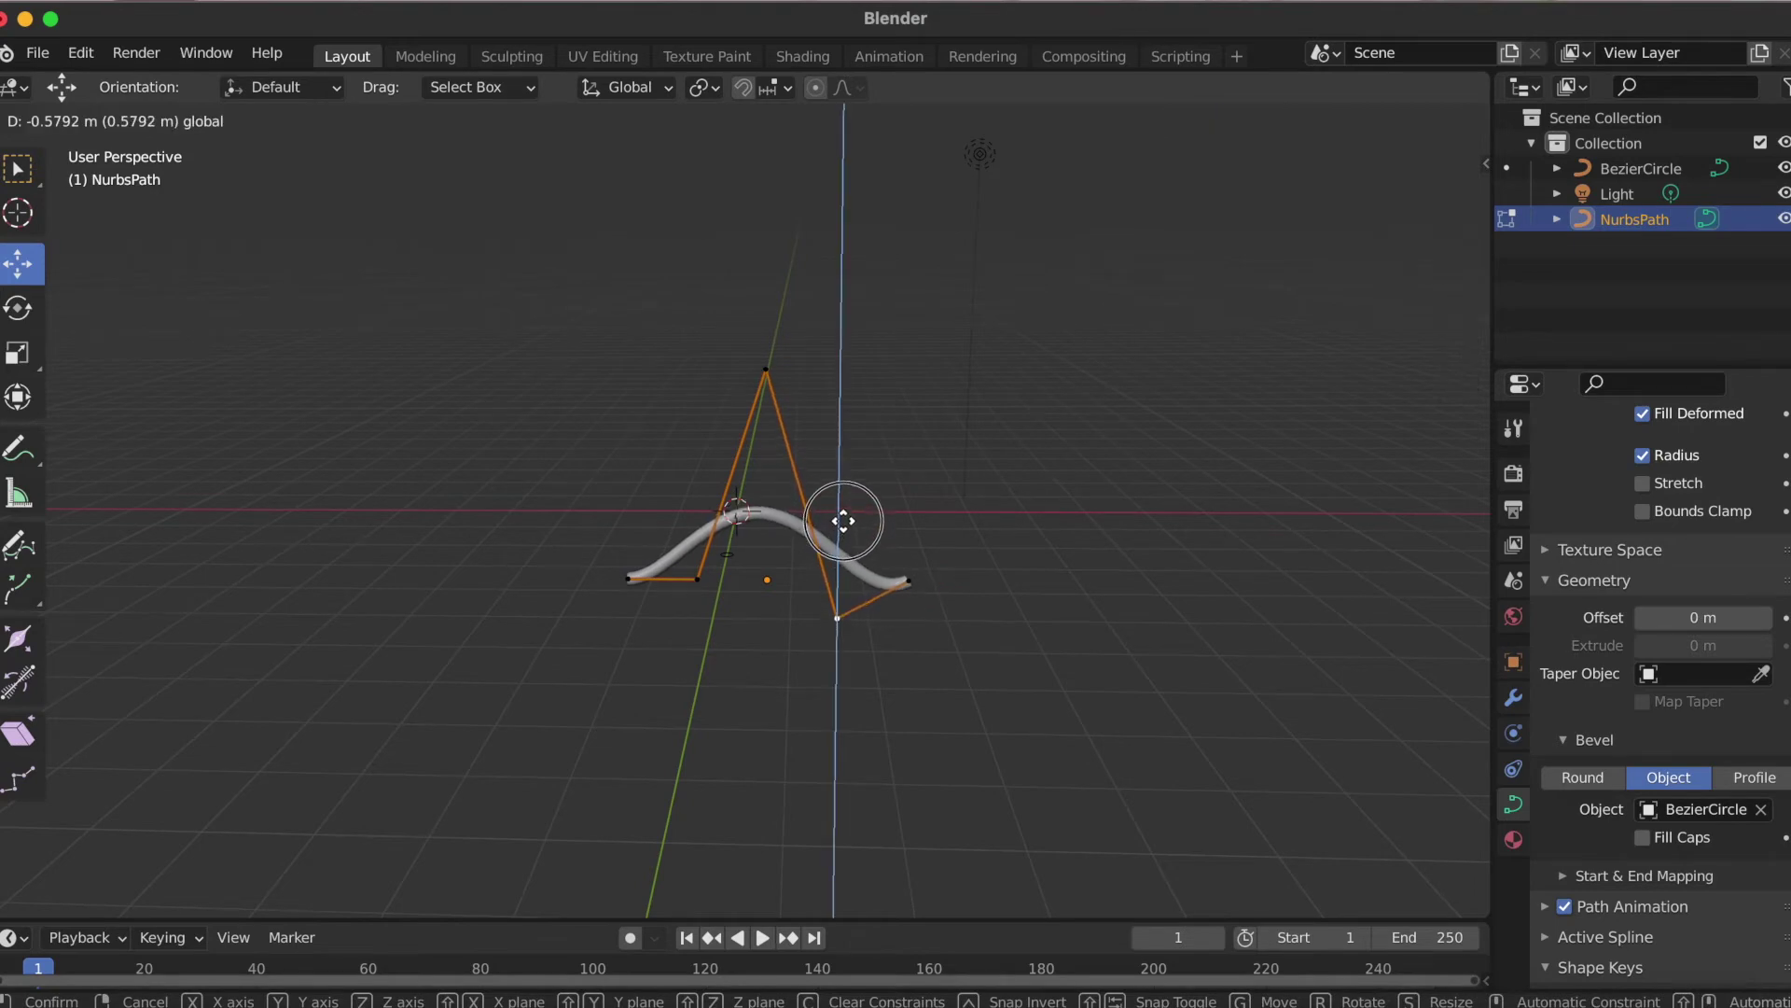
pyautogui.click(907, 584)
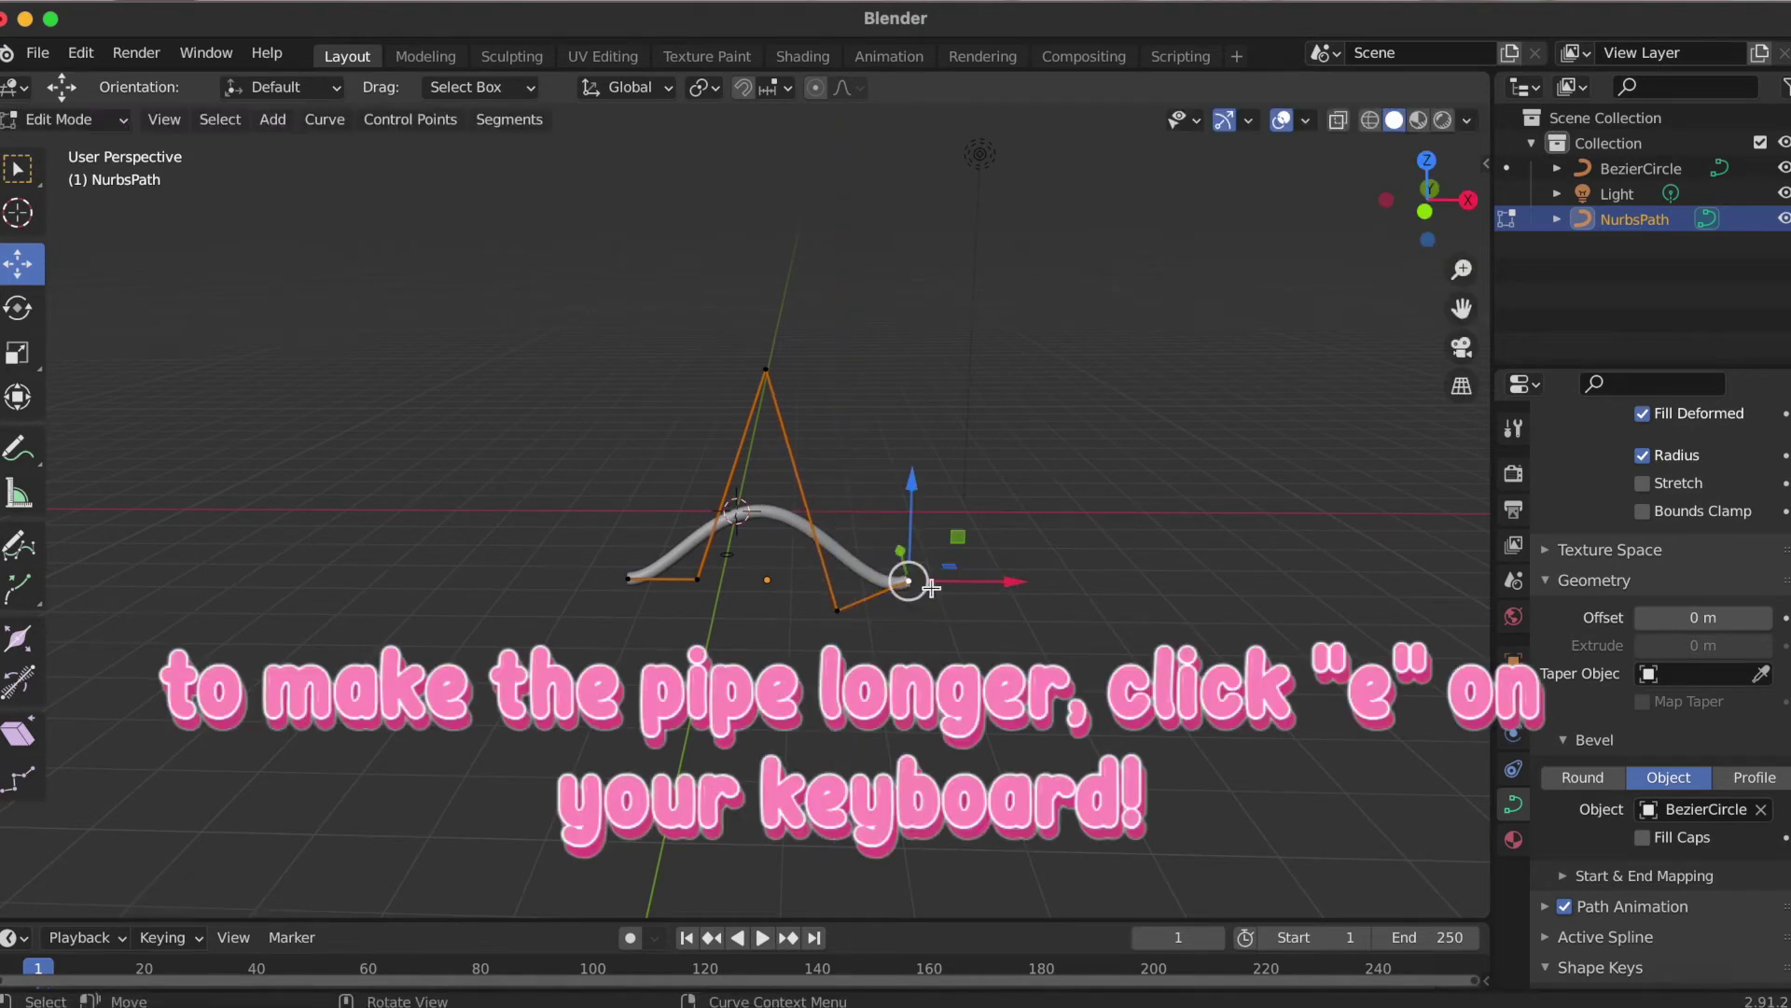
# - Extrude new control points from the curve's end, upward and to the right
pyautogui.press('e')
pyautogui.press('z')
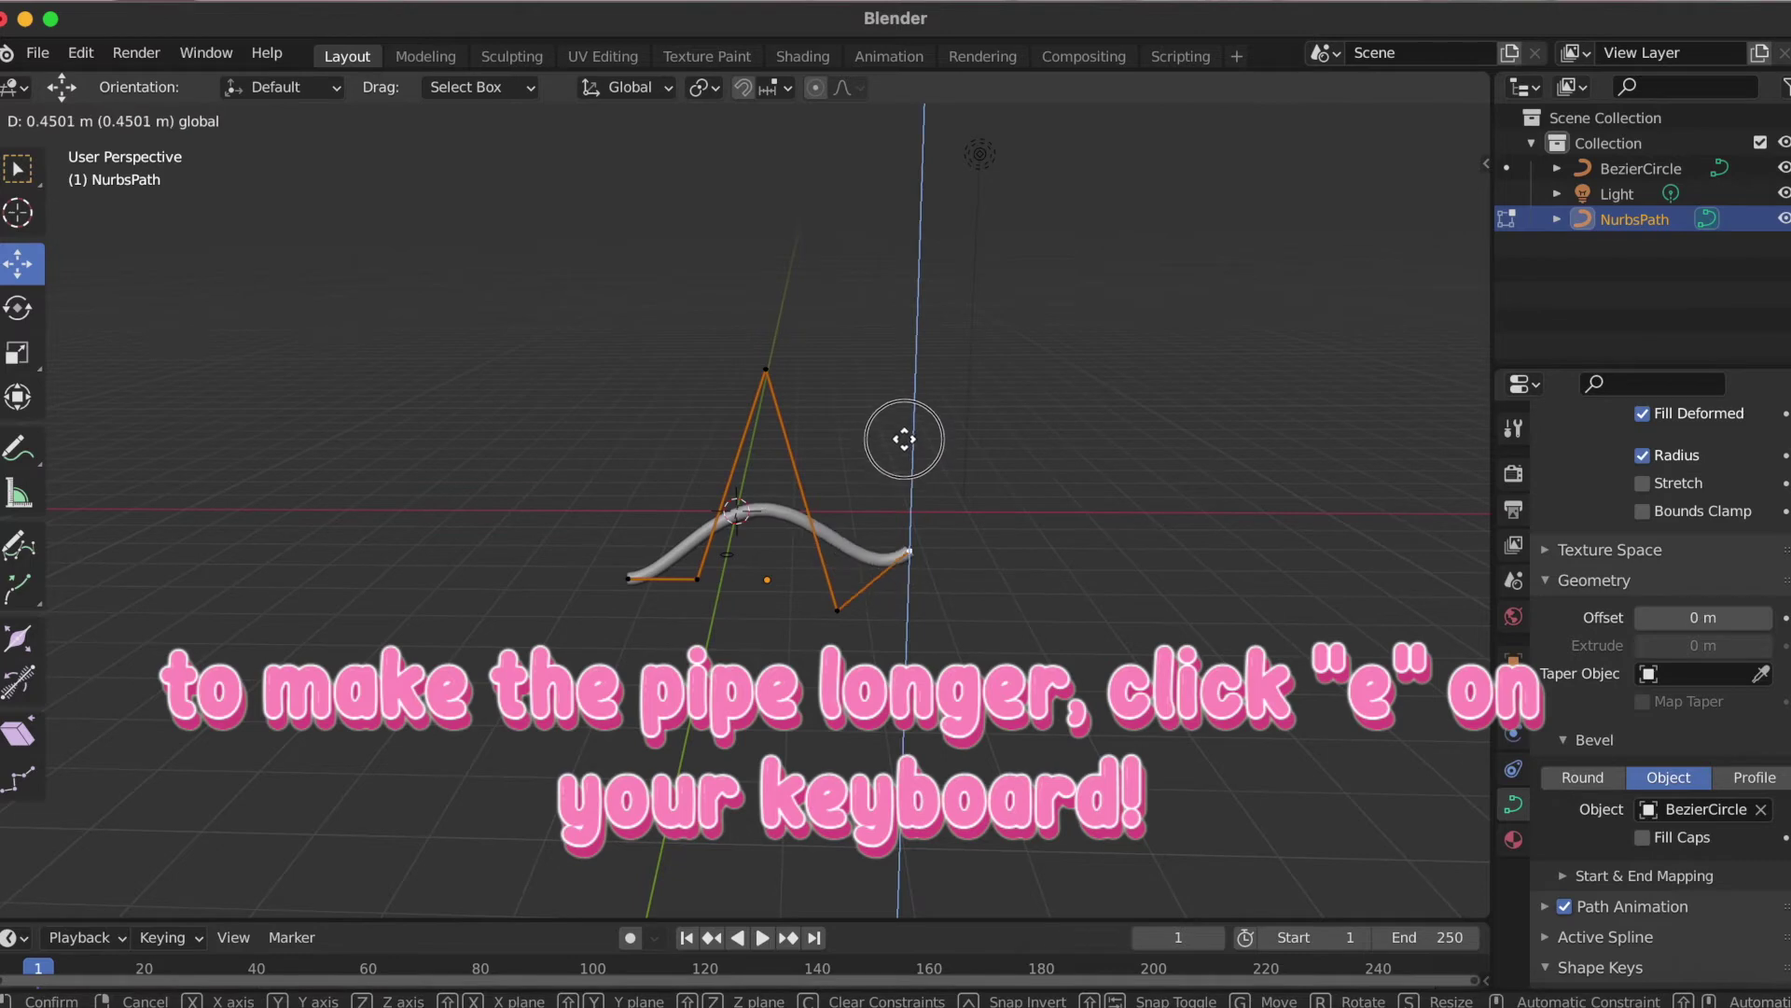
pyautogui.click(902, 436)
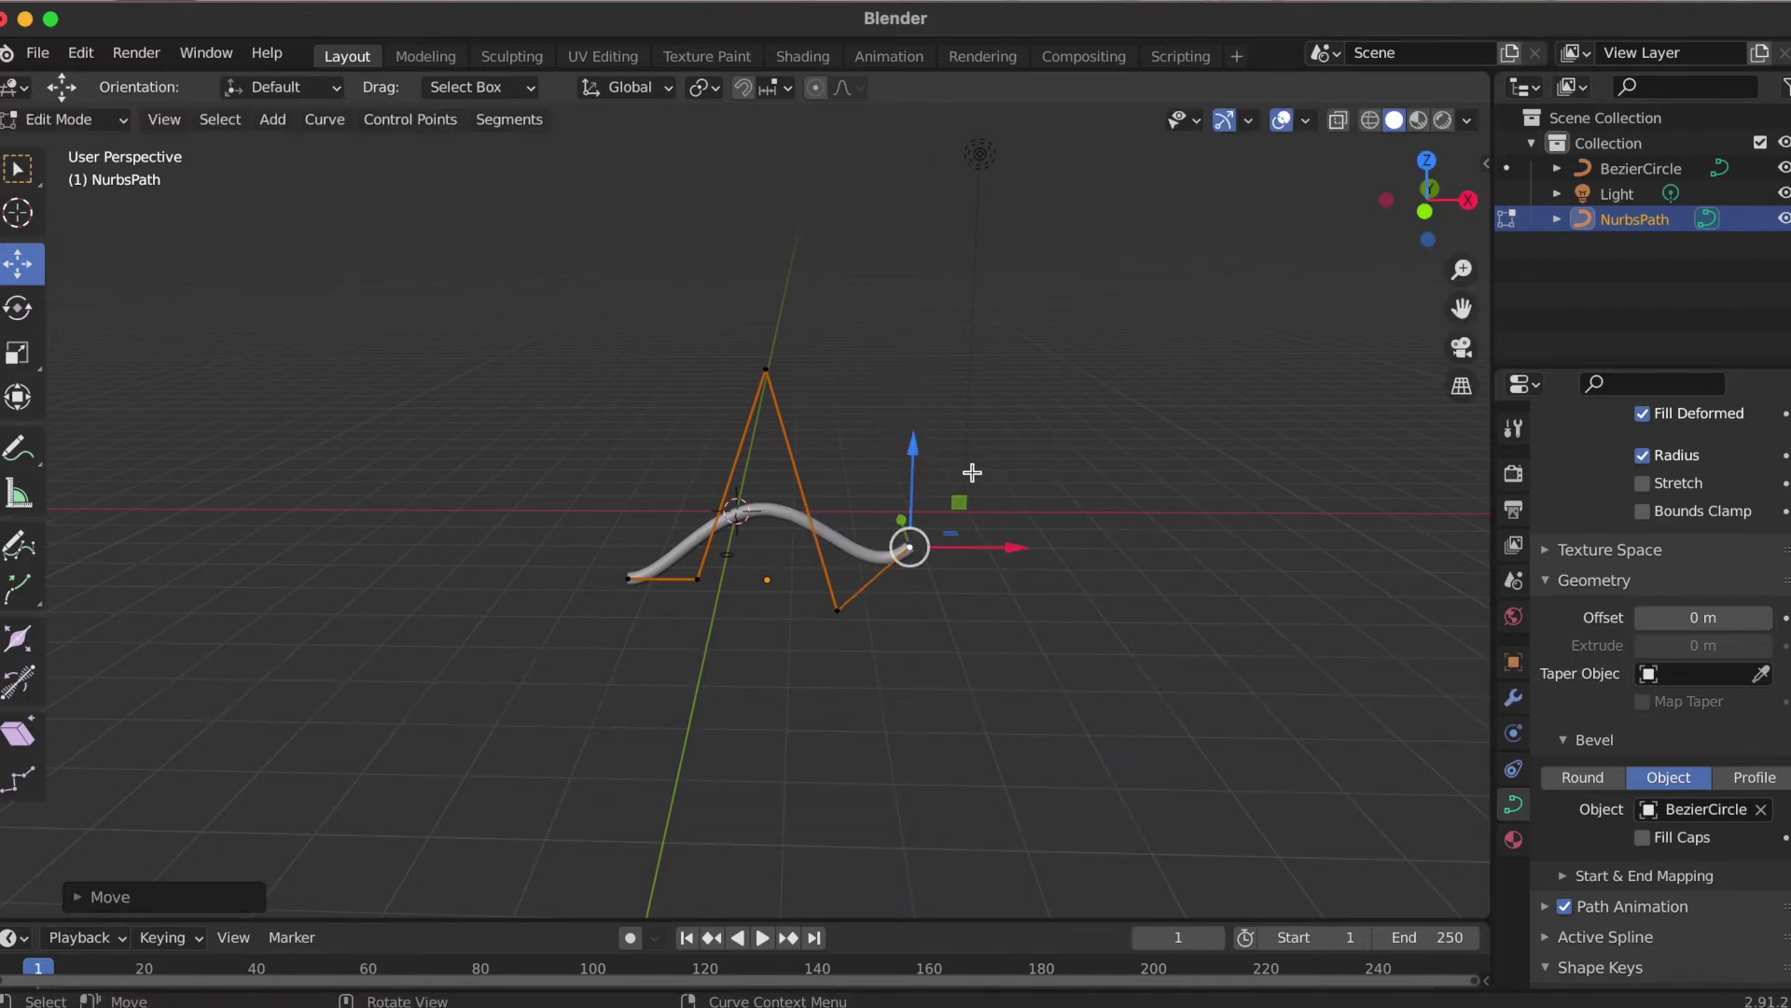
pyautogui.press('g')
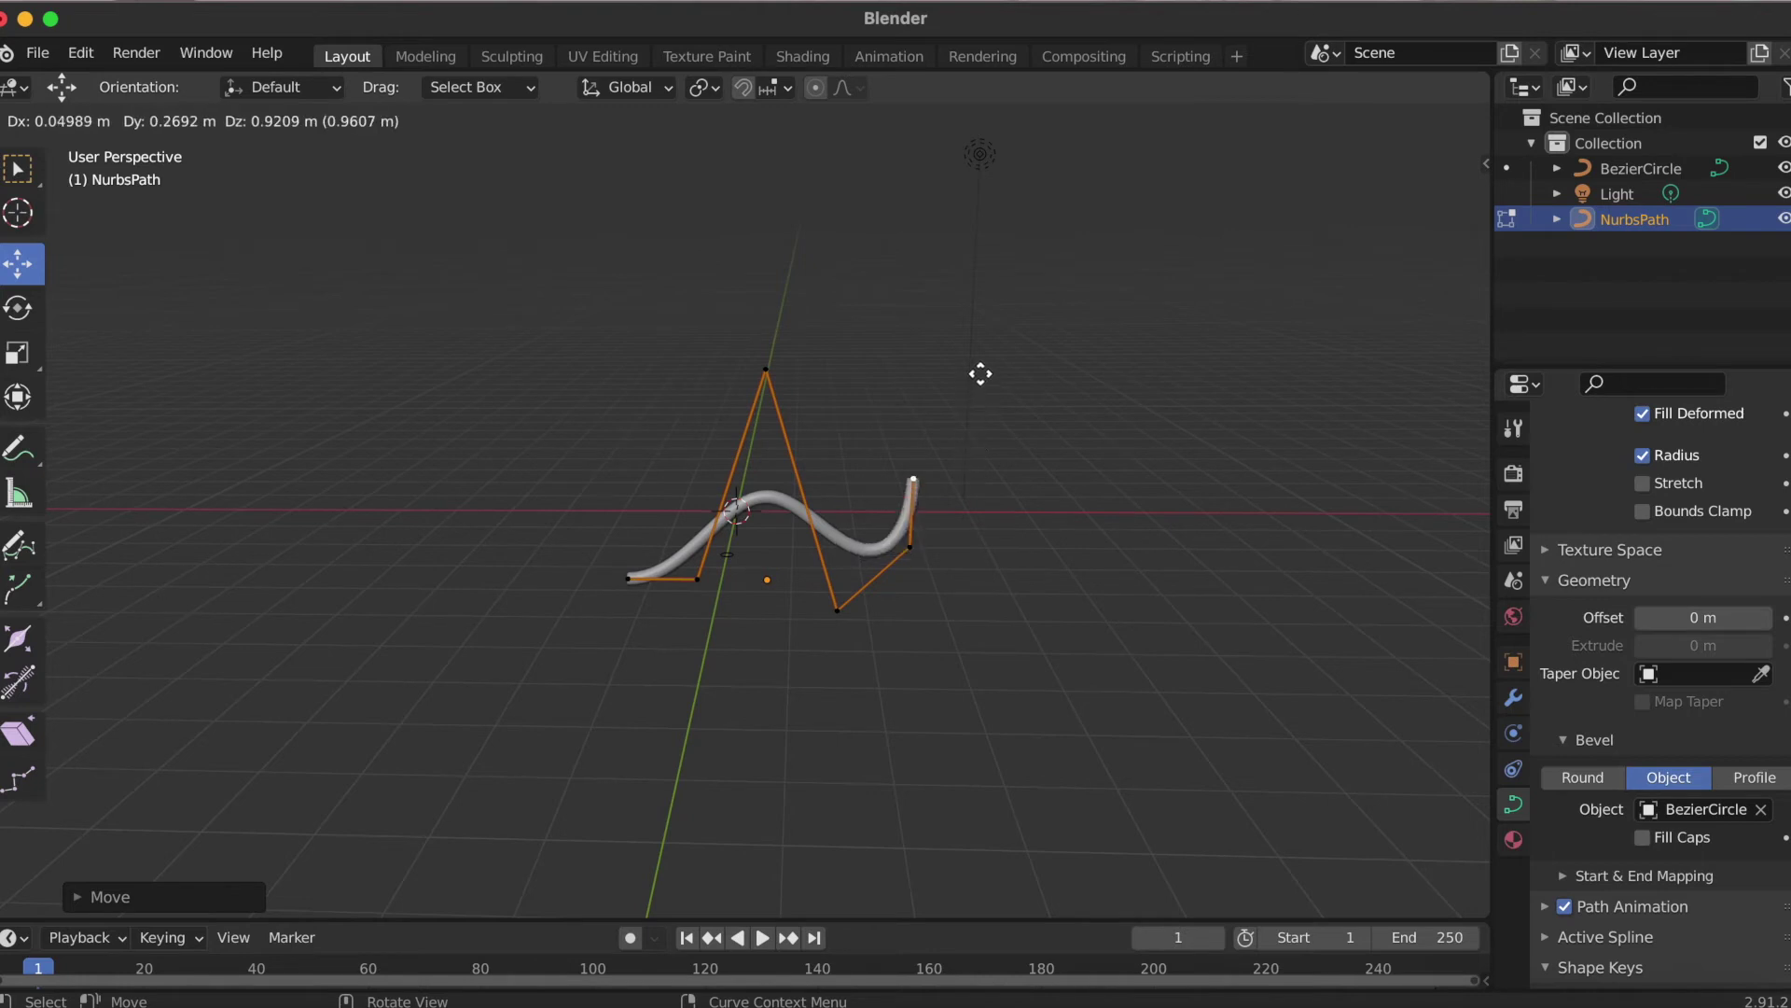
pyautogui.click(1017, 374)
pyautogui.press('e')
pyautogui.click(1017, 374)
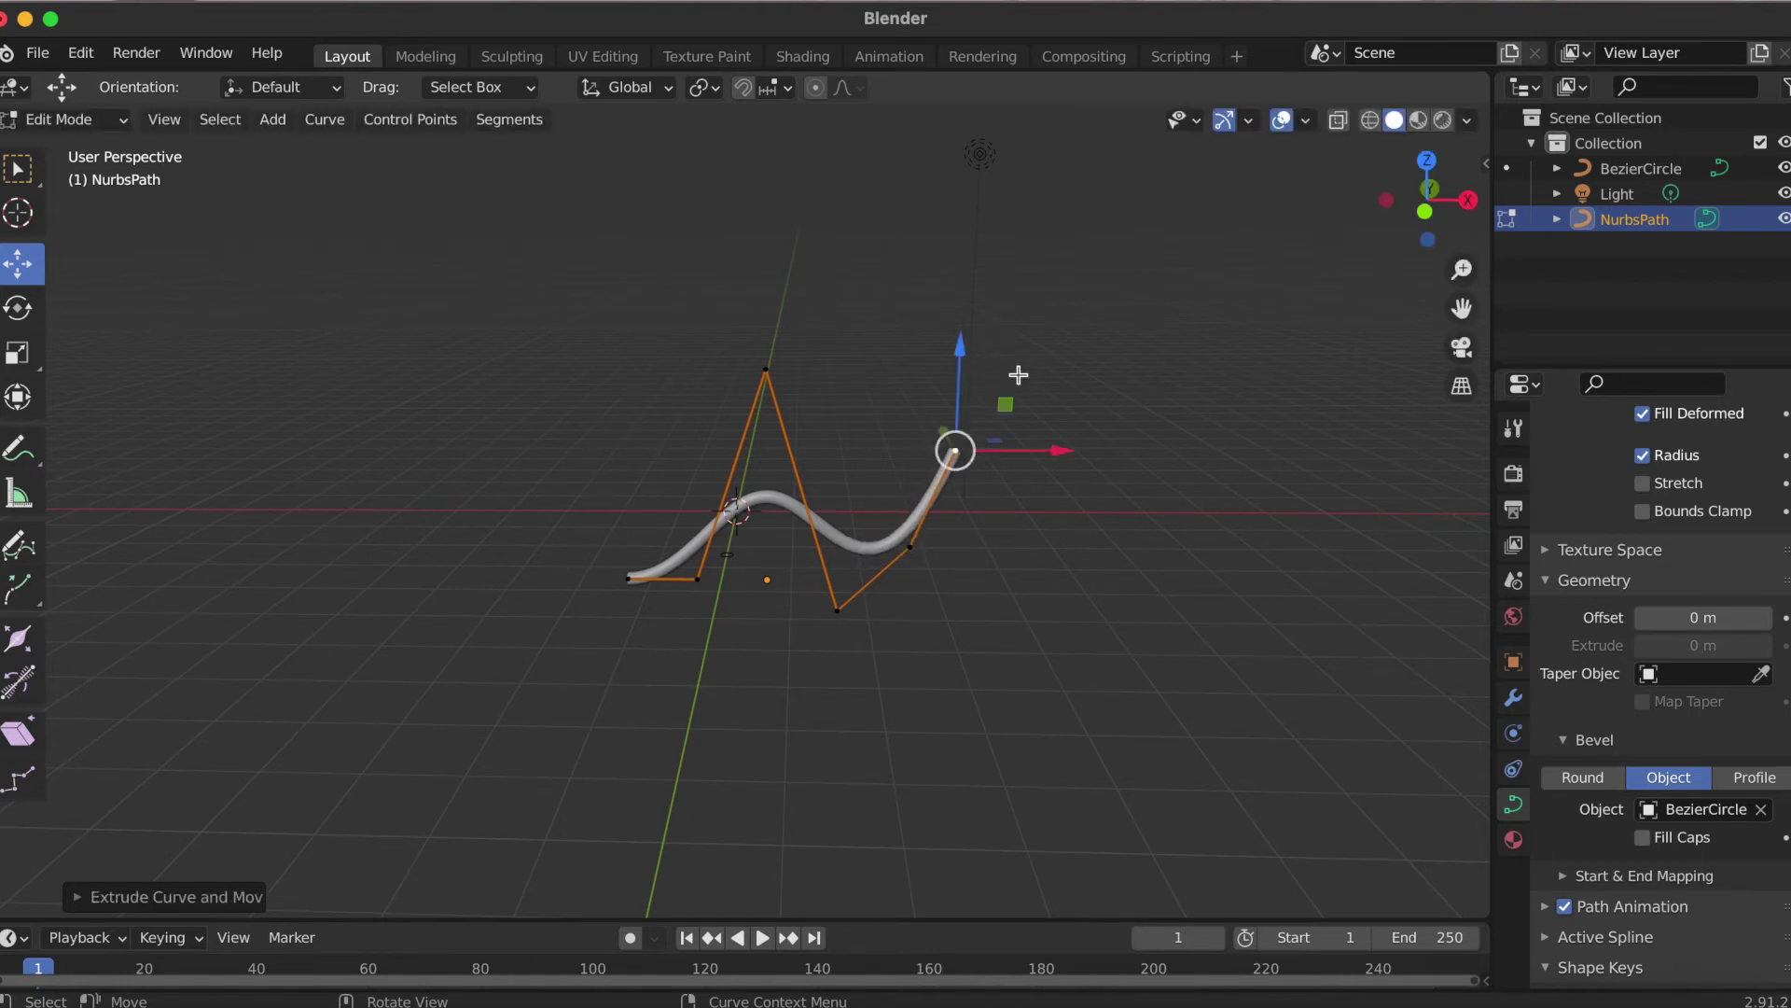
pyautogui.press('g')
pyautogui.click(1048, 552)
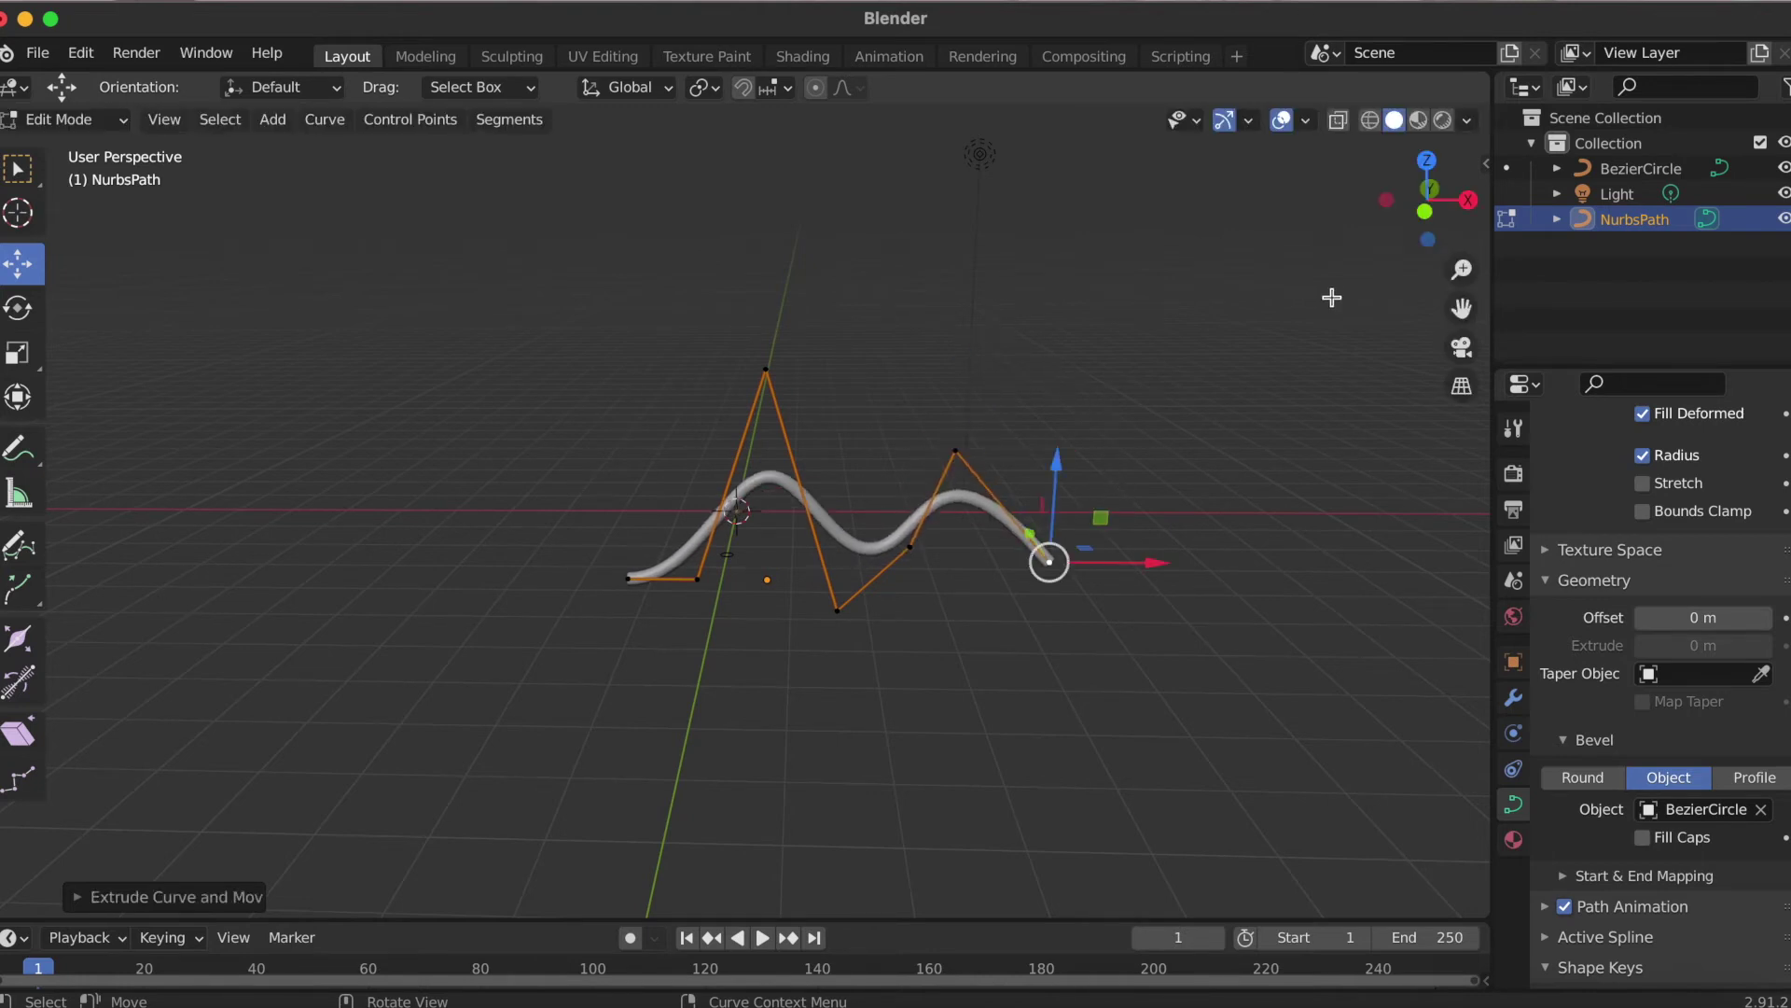
pyautogui.moveTo(1048, 551); pyautogui.dragTo(712, 593, button='middle')
# - Extrude further points to draw a heart shape along the pipe
pyautogui.press('e')
pyautogui.click(1091, 384)
pyautogui.press('e')
pyautogui.click(820, 418)
pyautogui.press('e')
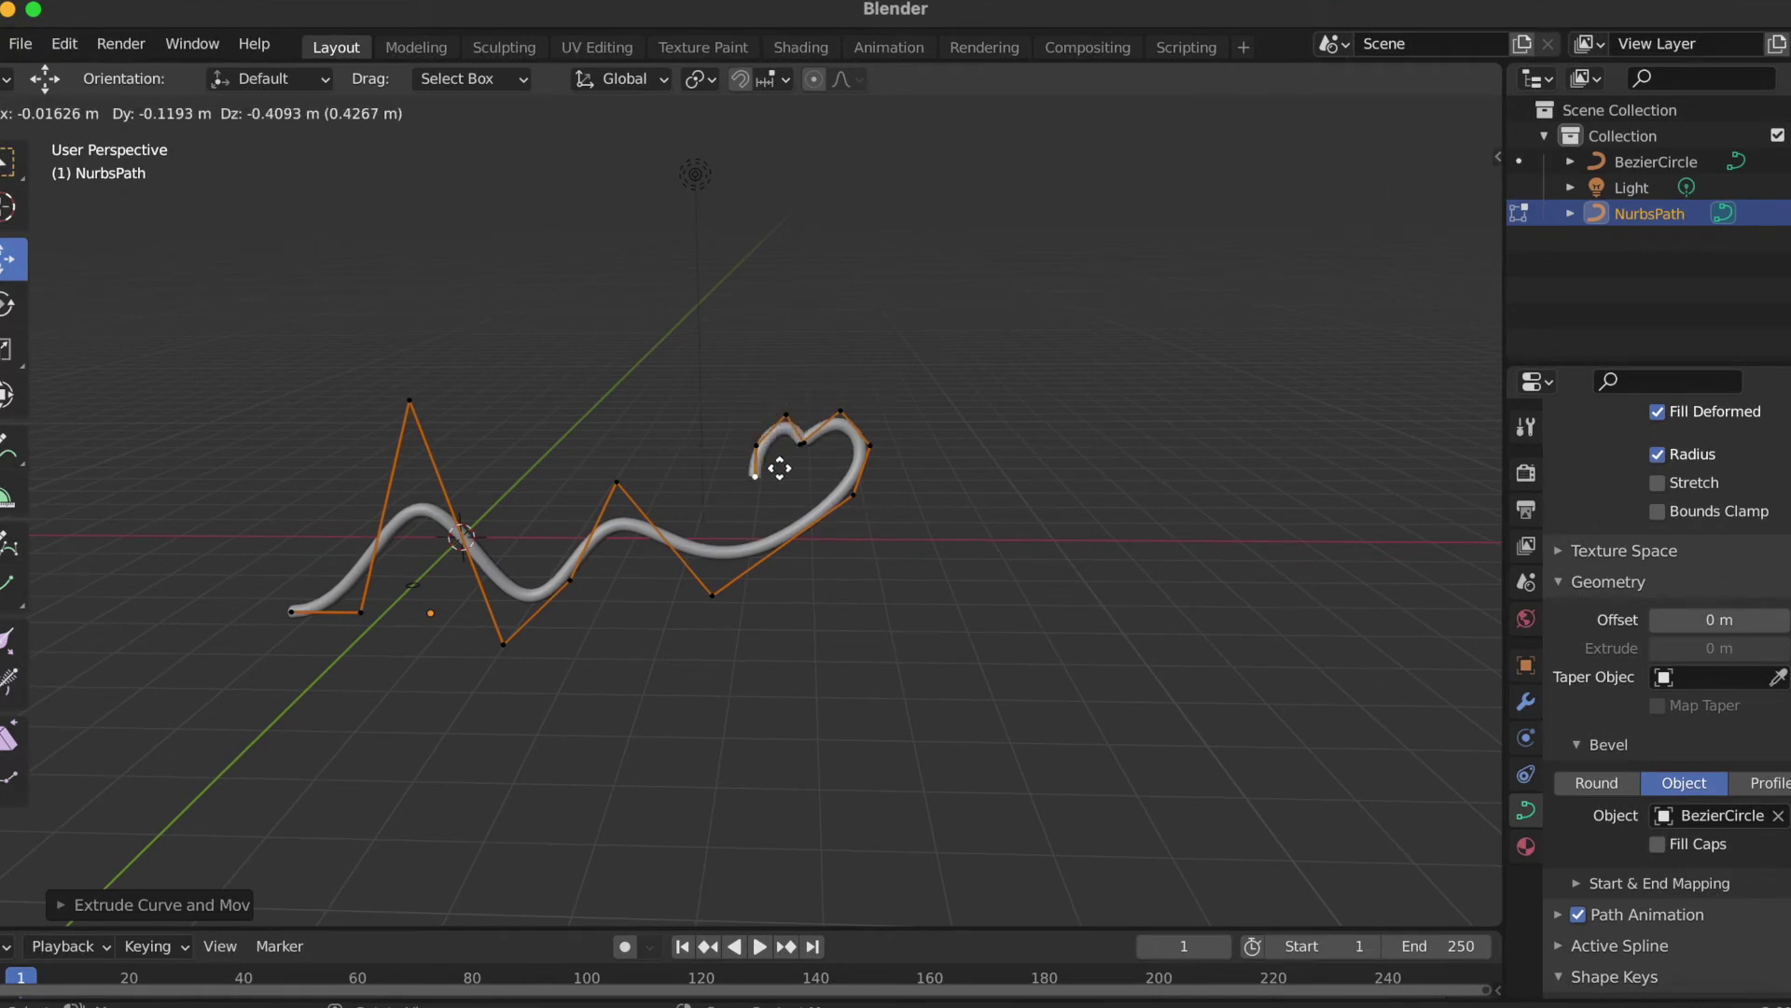
pyautogui.click(971, 515)
# - Extrude more points to the right of the heart, forming a small loop
pyautogui.press('e')
pyautogui.click(1194, 523)
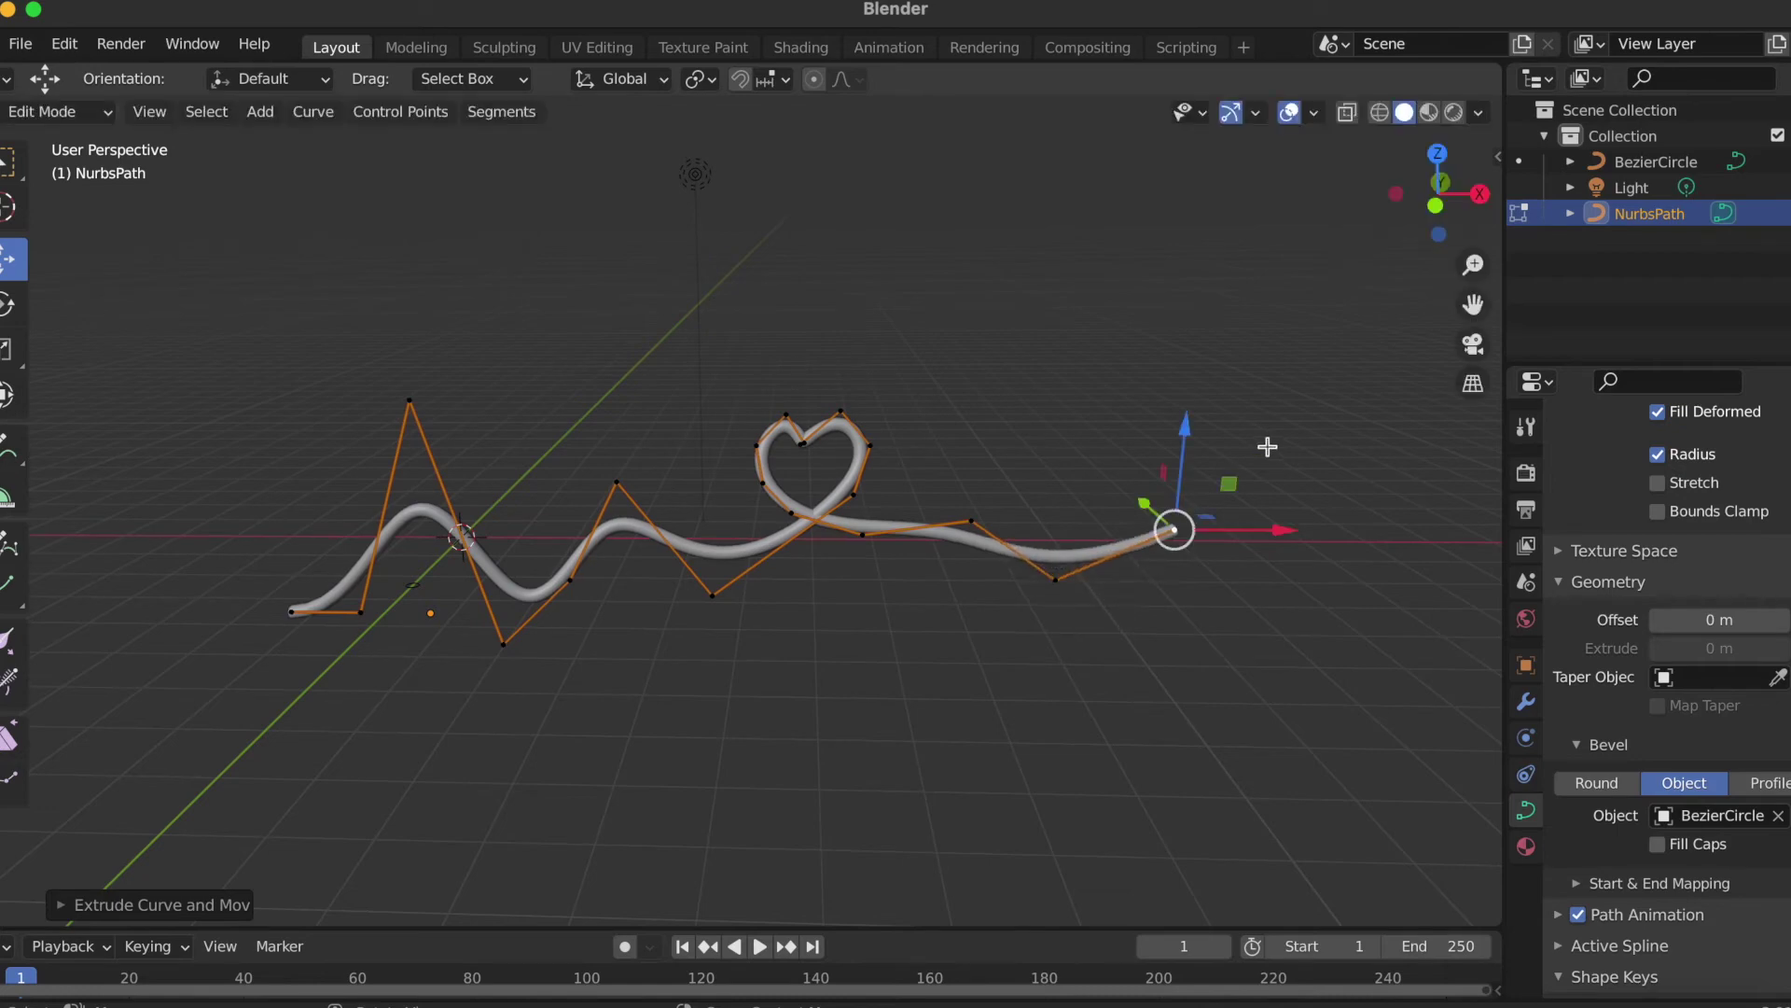
pyautogui.keyDown('shift'); pyautogui.moveTo(1194, 522); pyautogui.dragTo(970, 536, button='middle'); pyautogui.keyUp('shift')
pyautogui.press('e')
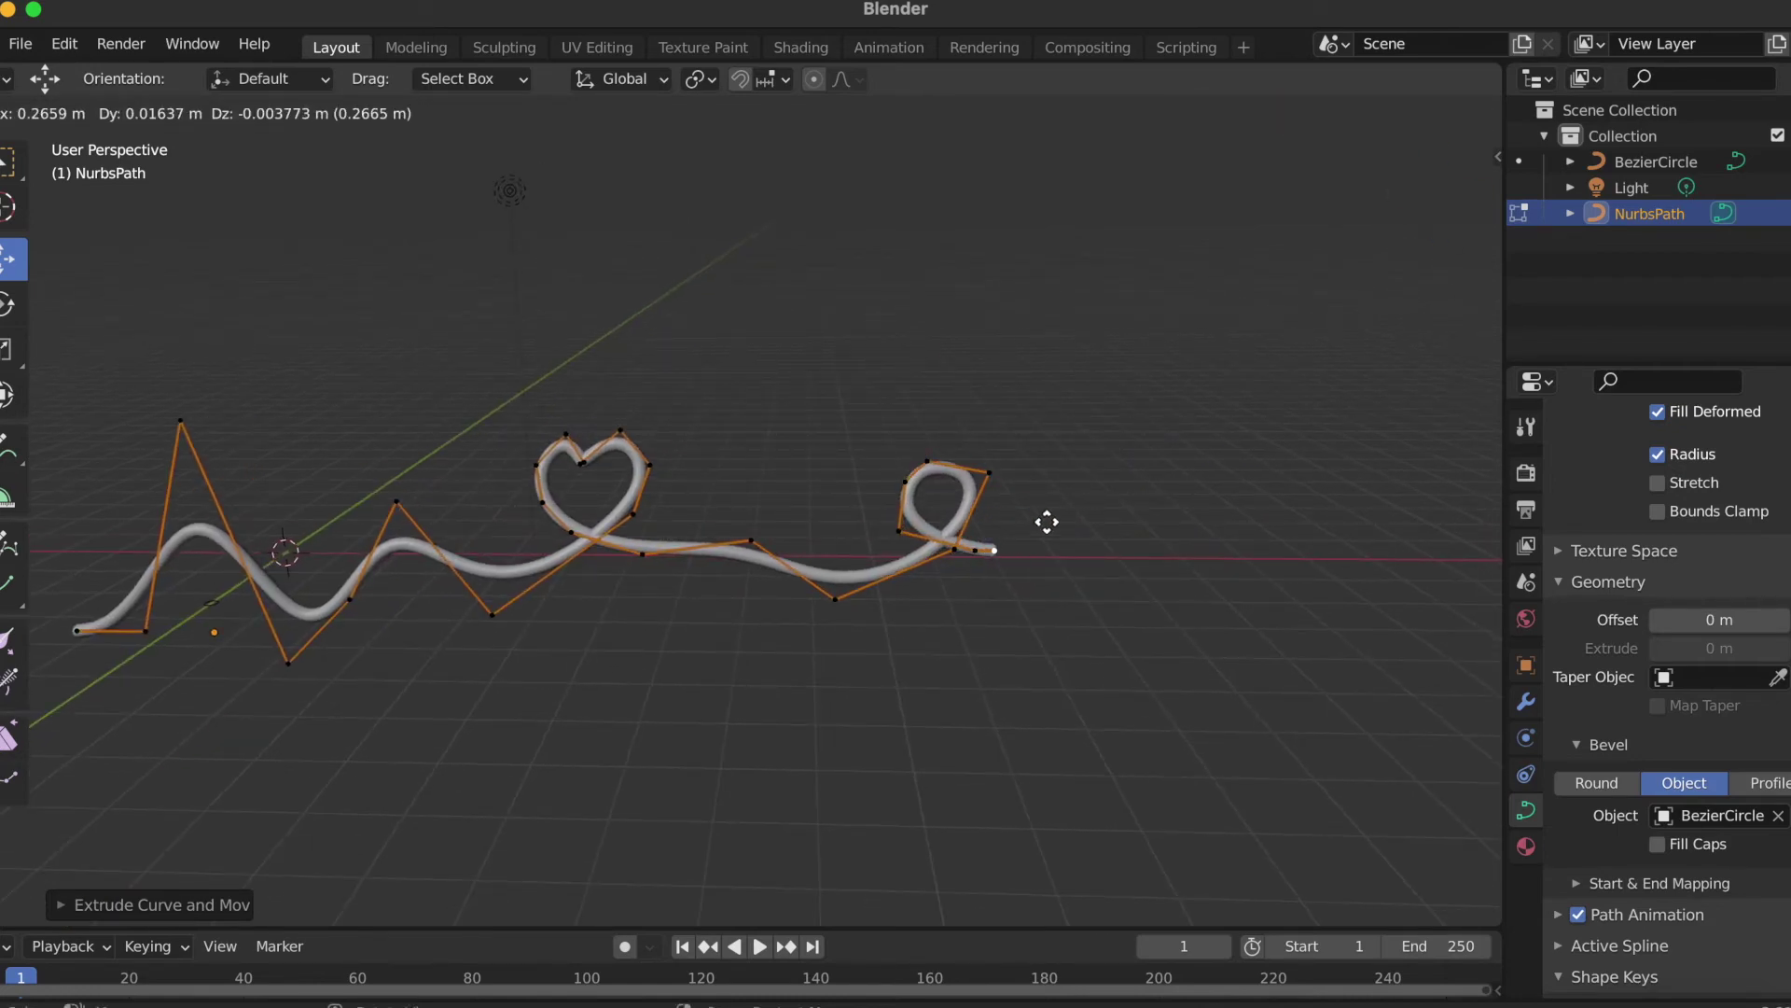
pyautogui.click(1244, 531)
pyautogui.moveTo(1244, 531); pyautogui.dragTo(897, 491, button='middle')
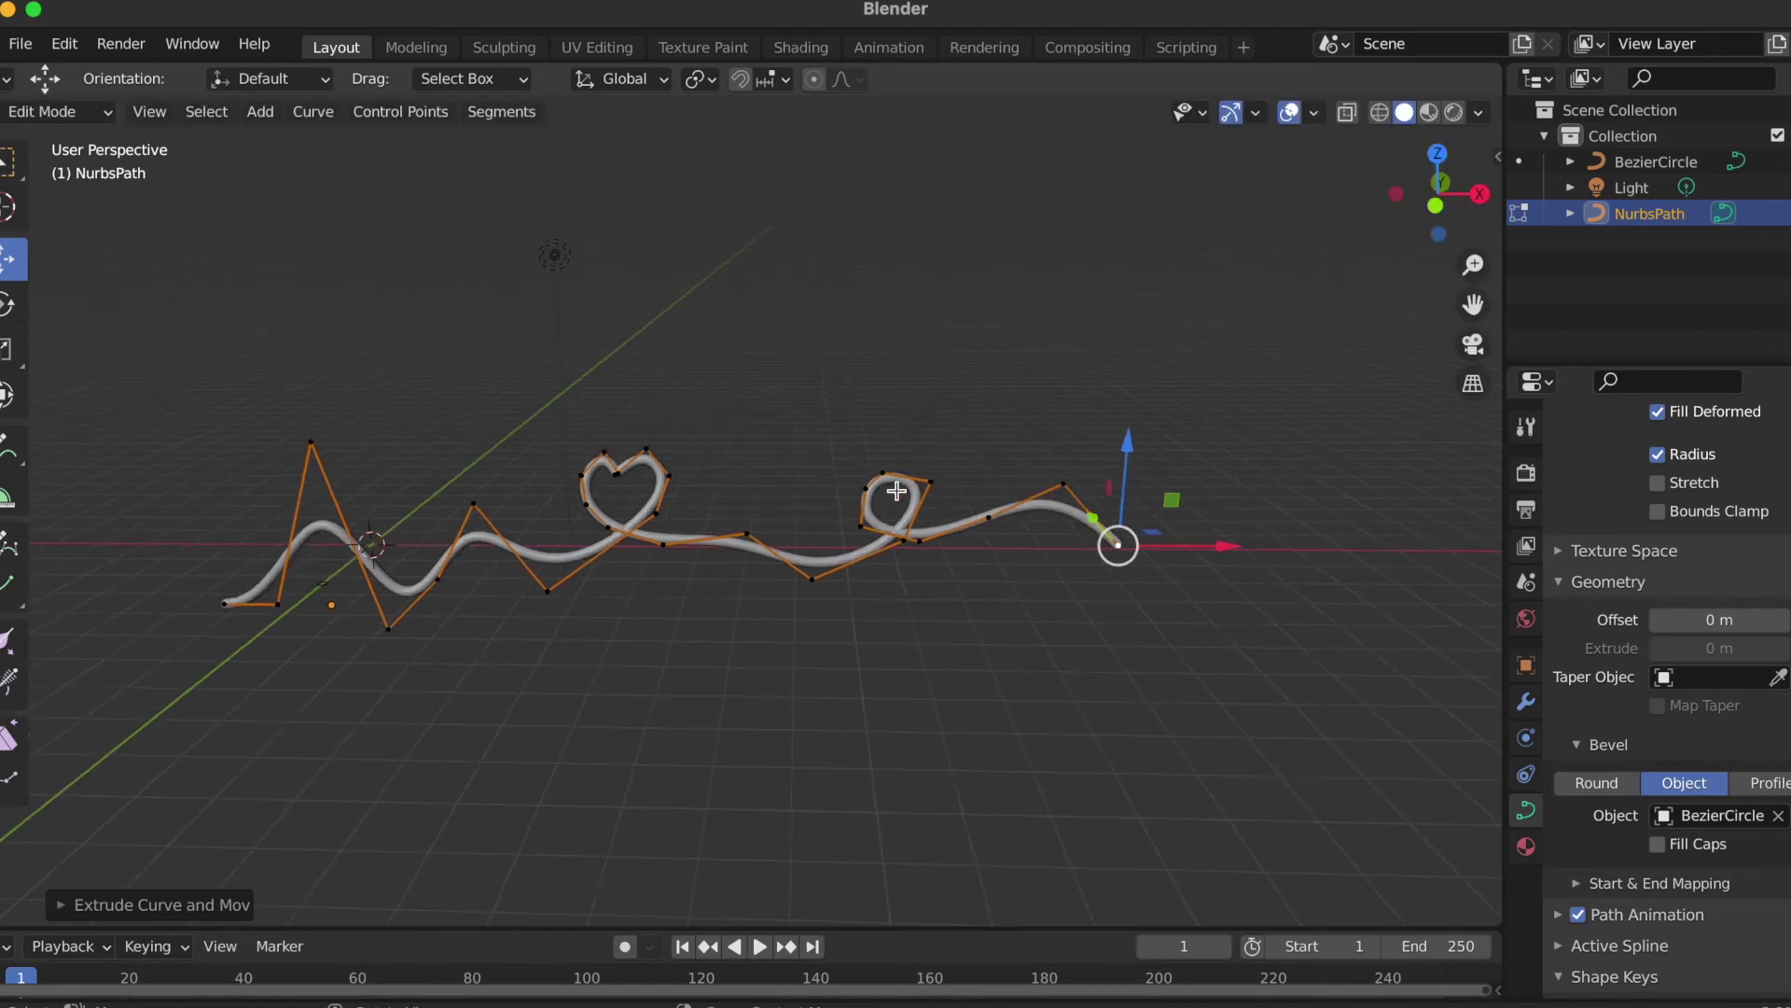
pyautogui.click(56, 111)
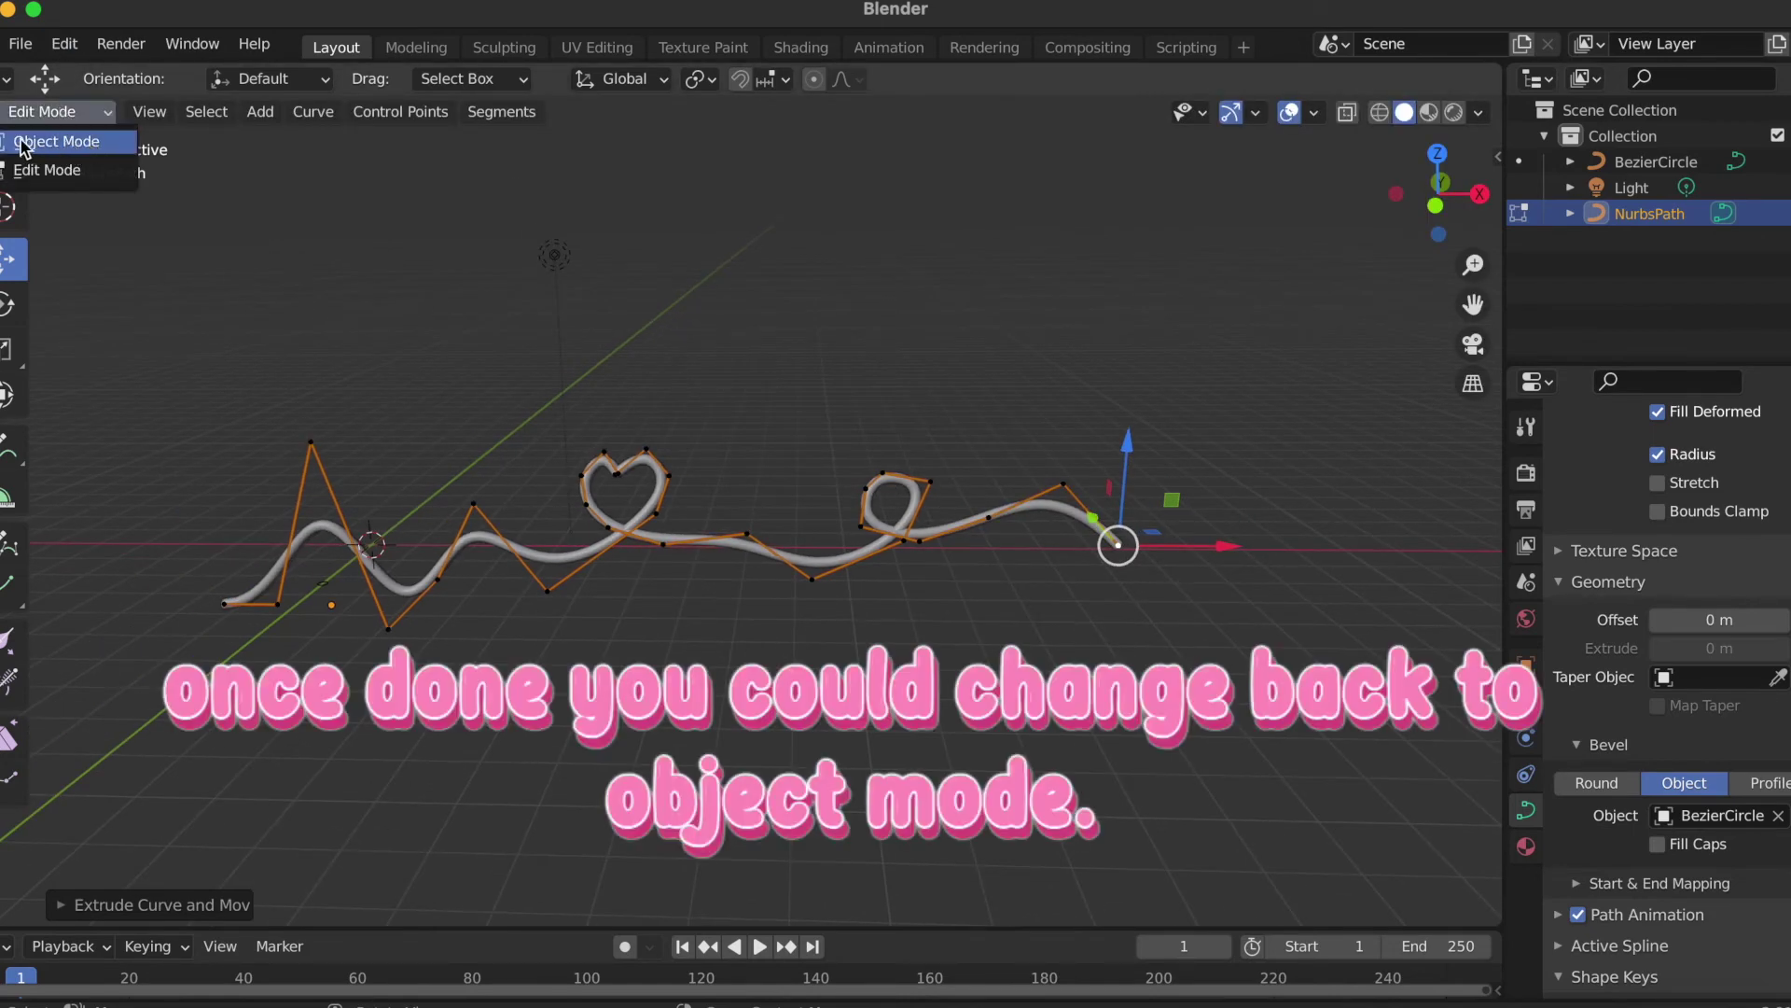
# - Return to Object Mode and move the pipe slightly down and left
pyautogui.click(79, 141)
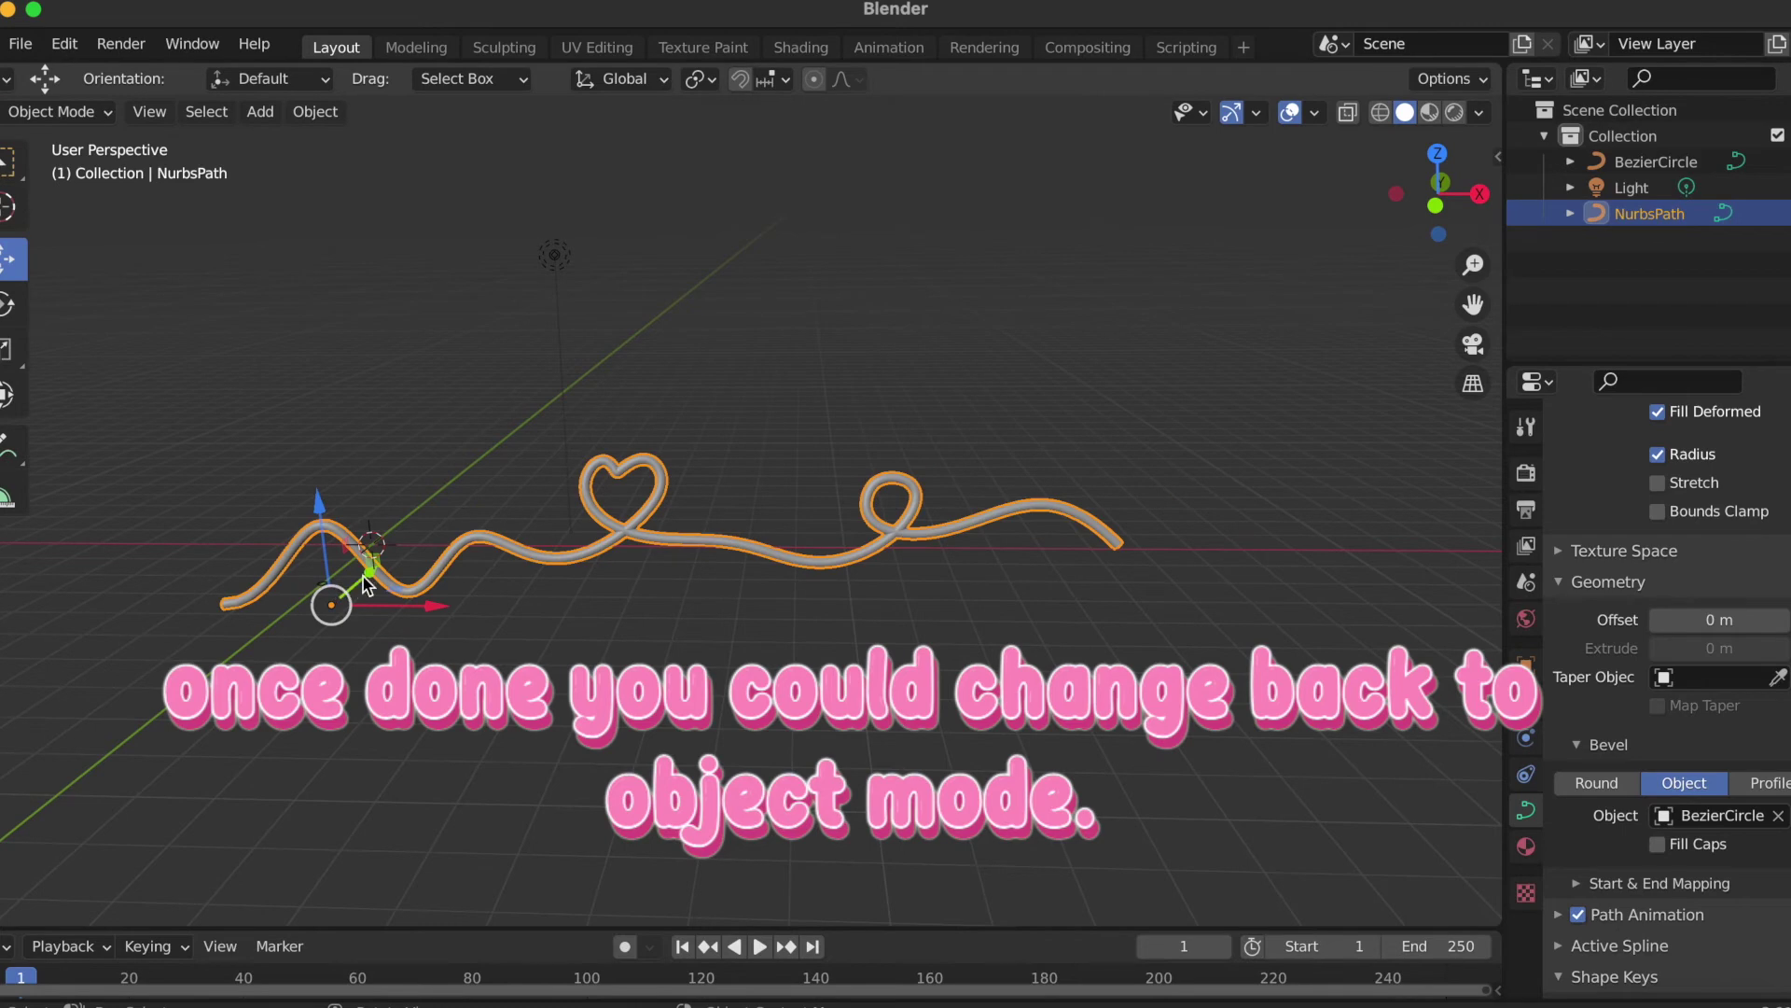
pyautogui.moveTo(331, 604); pyautogui.dragTo(436, 589)
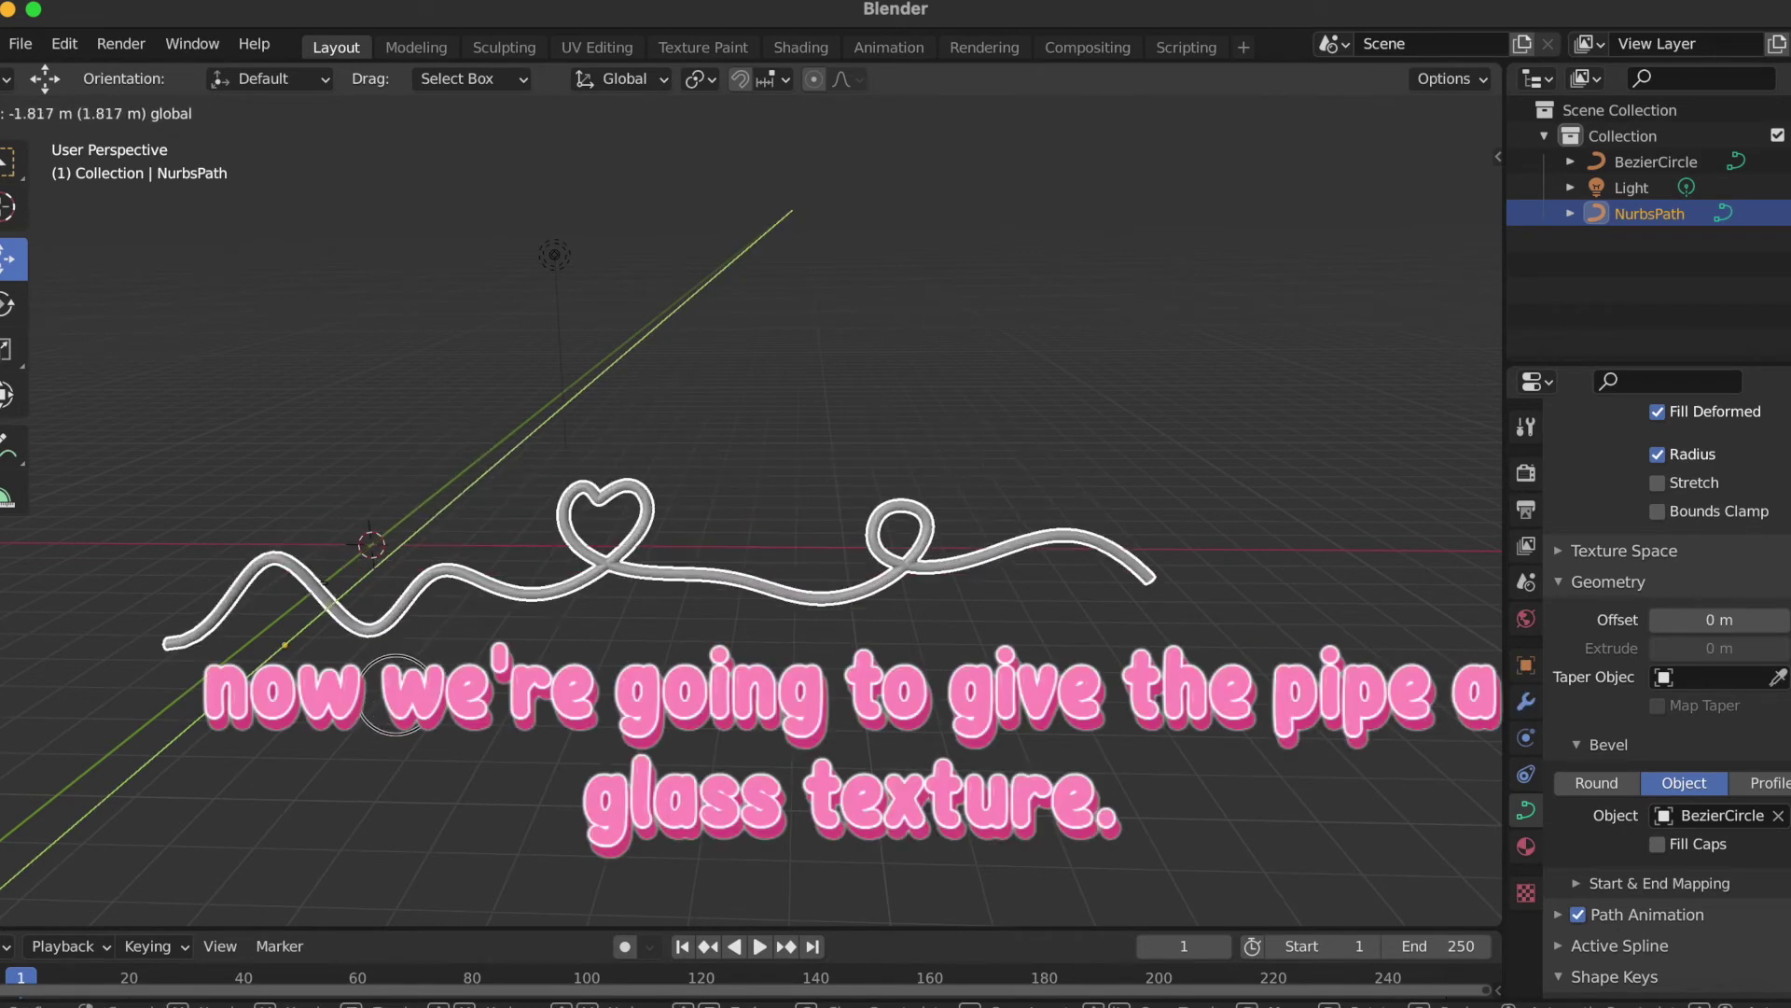
pyautogui.moveTo(437, 589); pyautogui.dragTo(283, 645)
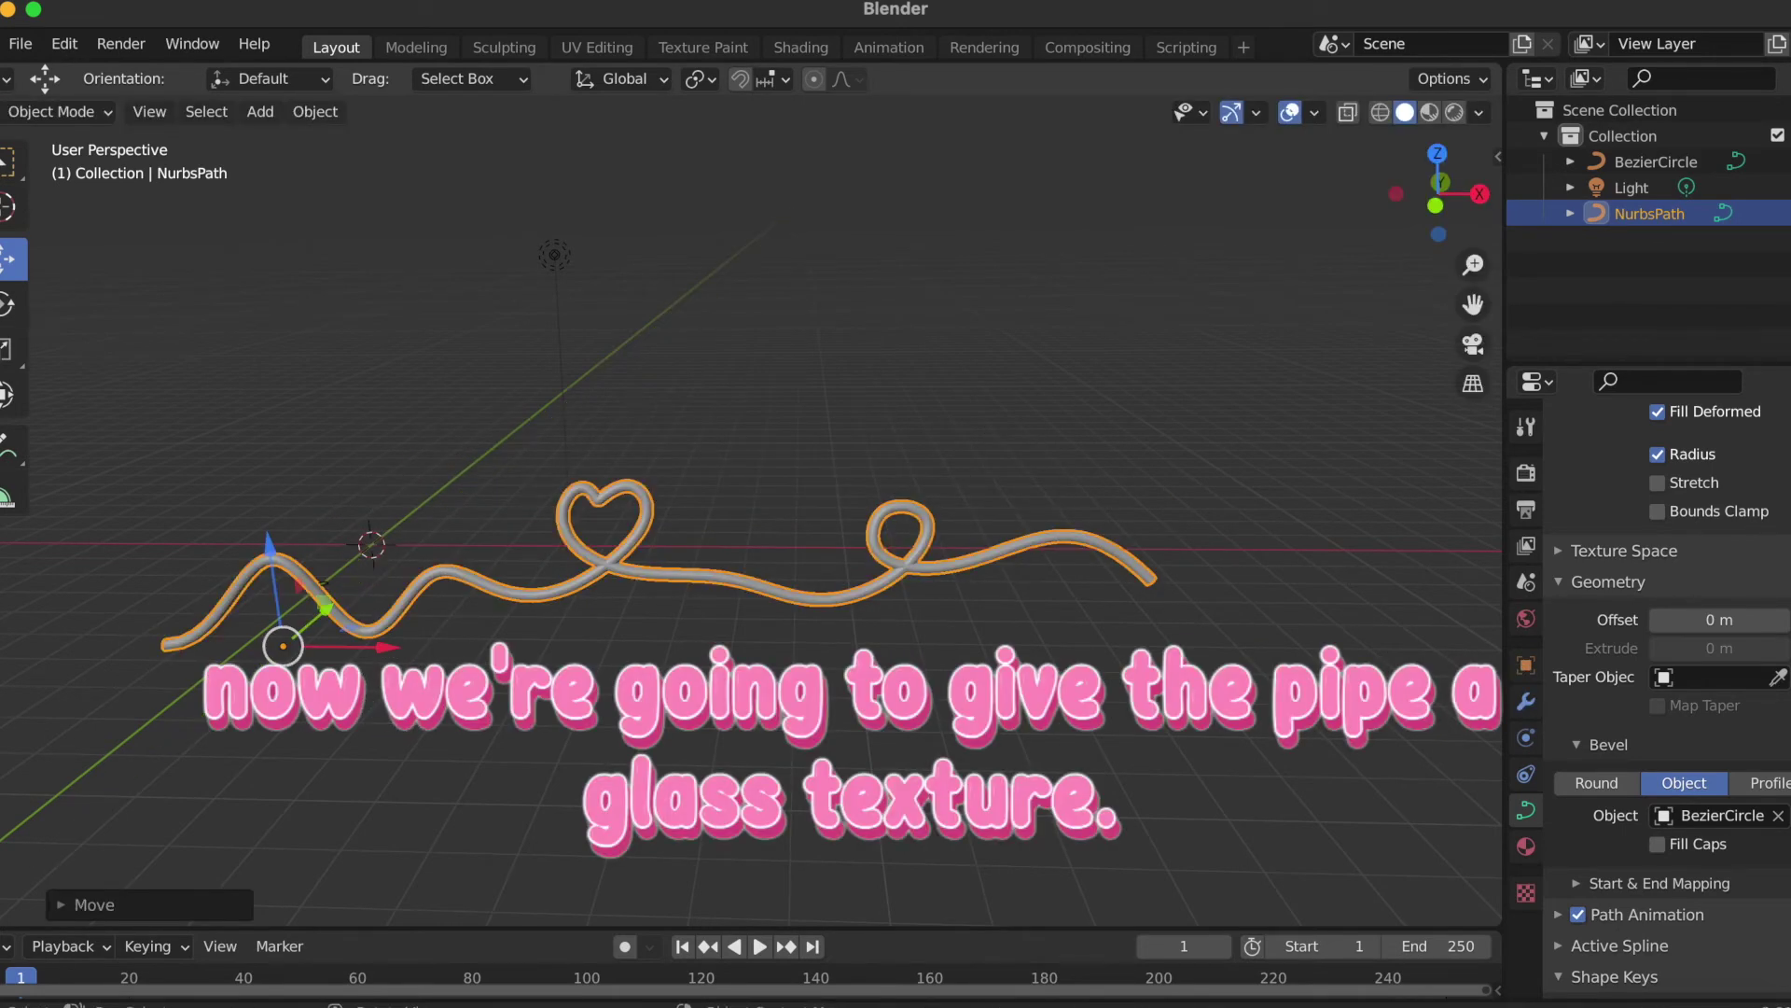
pyautogui.moveTo(1473, 304); pyautogui.dragTo(1576, 306)
pyautogui.click(1245, 821)
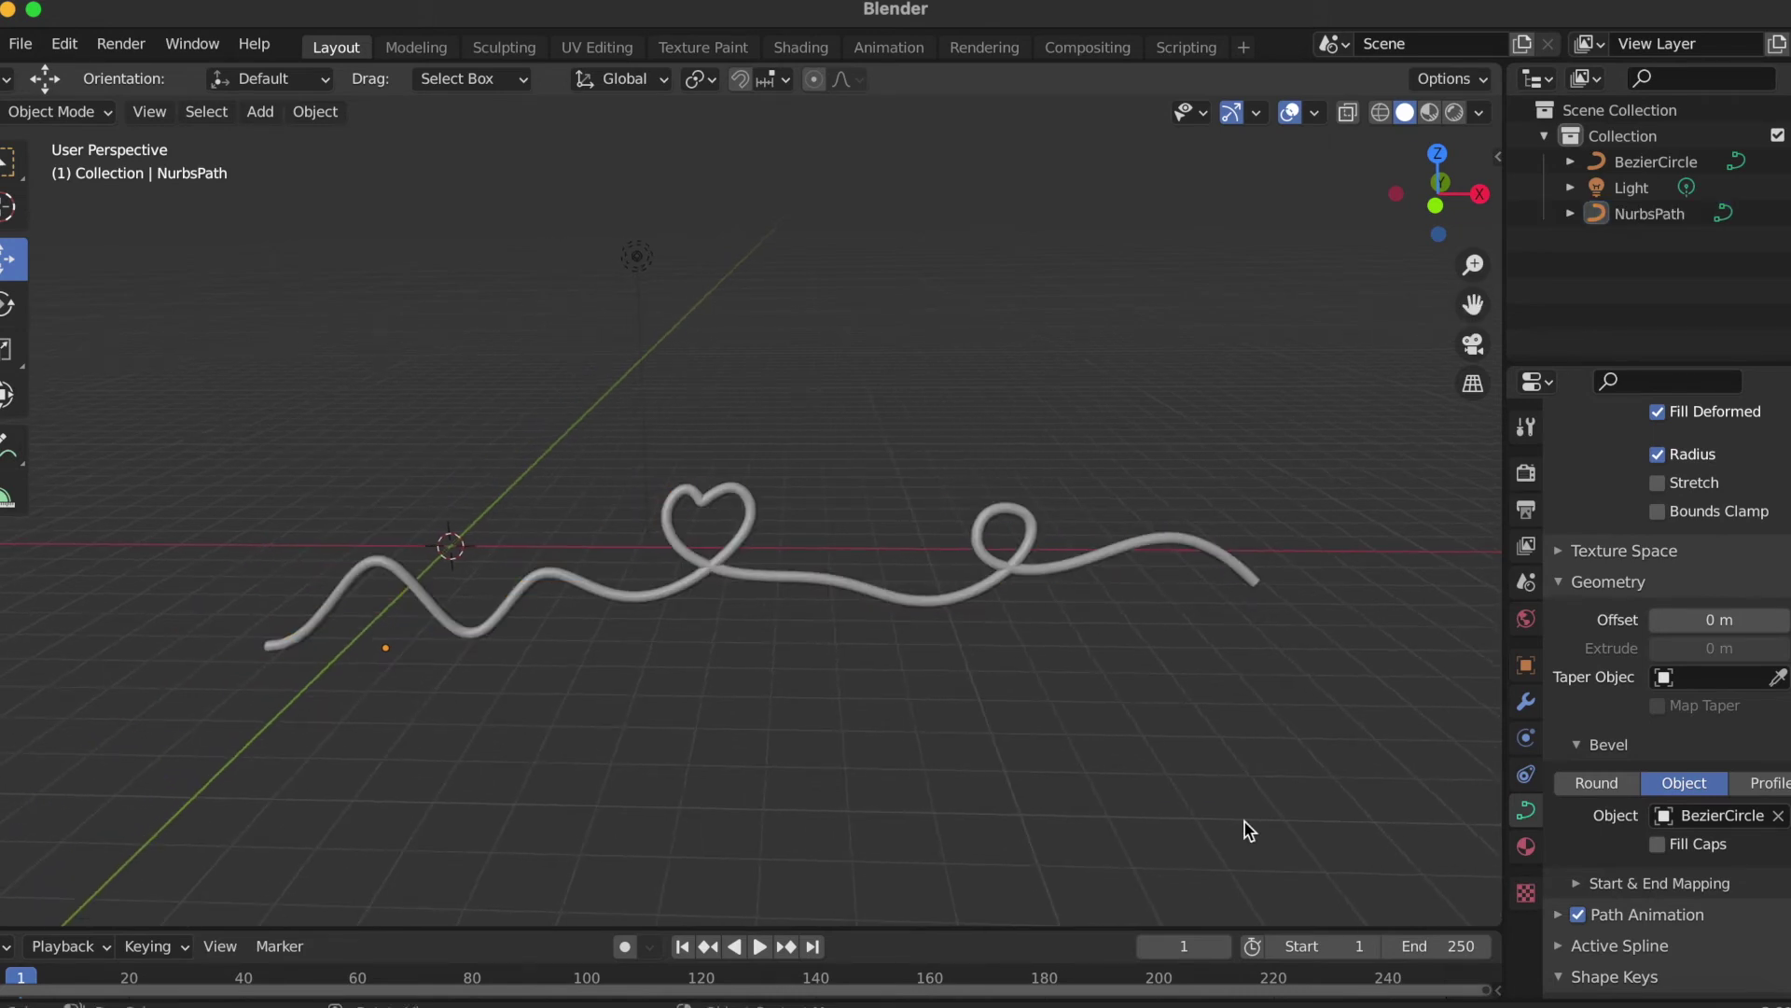
pyautogui.click(1001, 560)
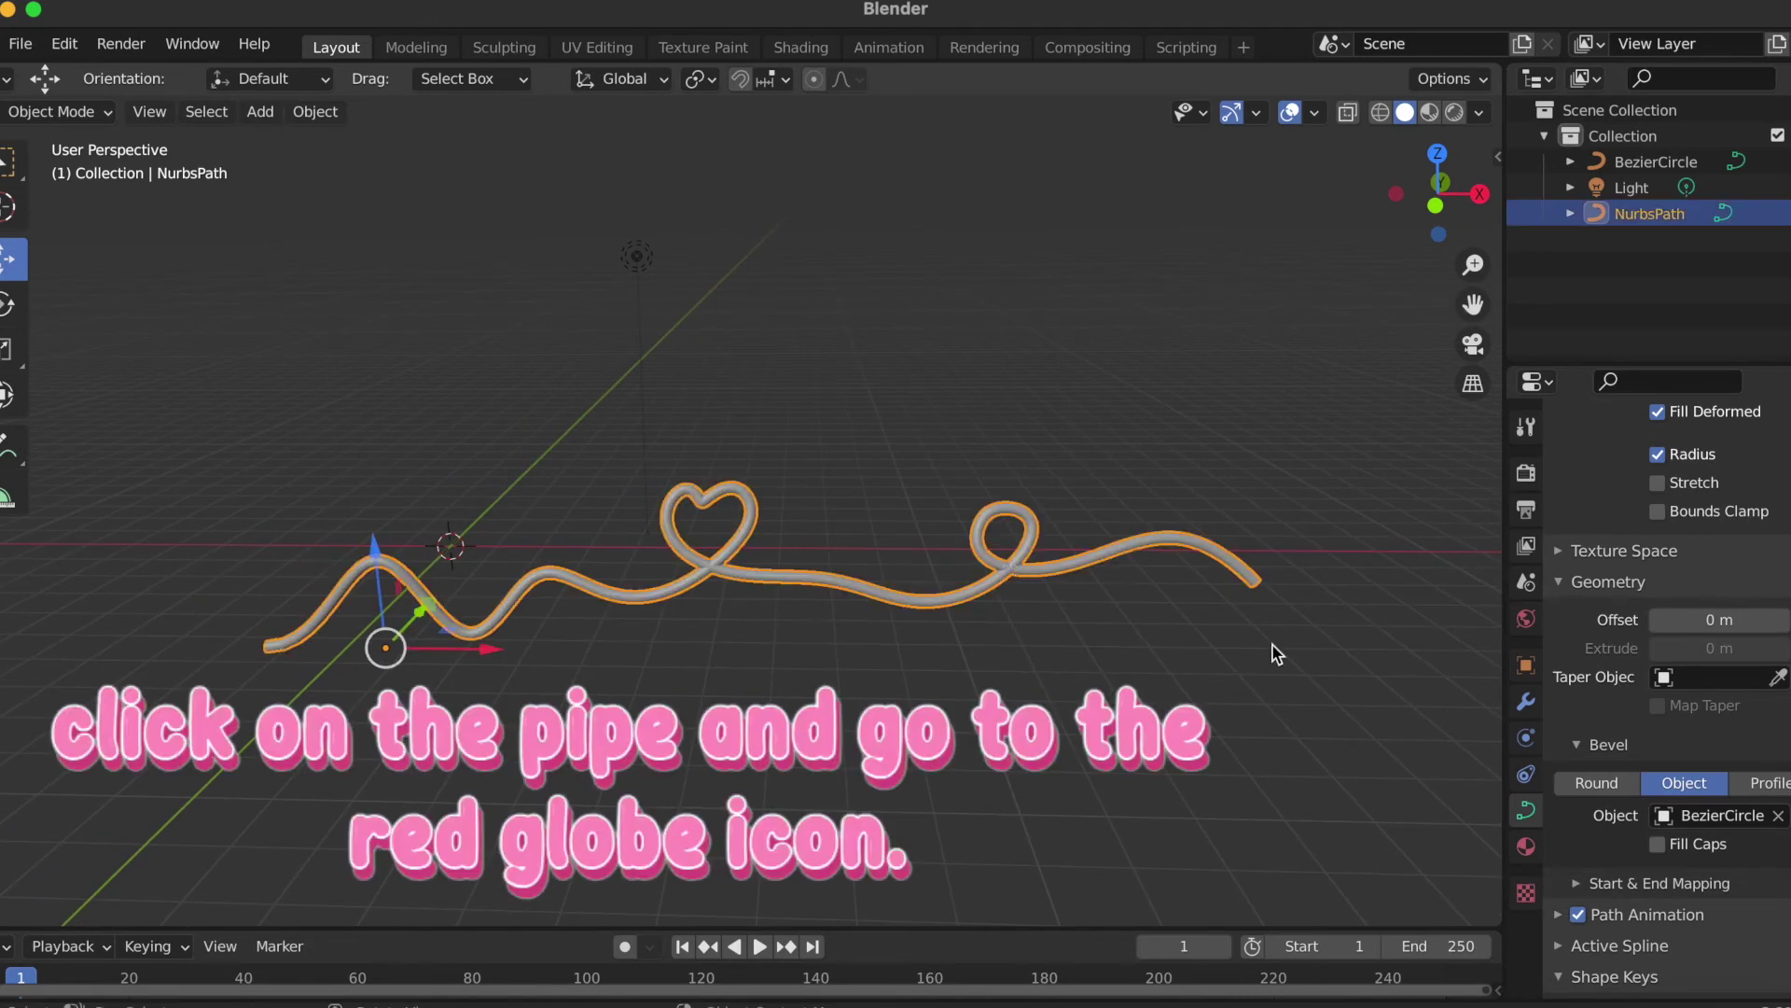
# - Add a new material, Material.001, with a Glass BSDF surface shader
pyautogui.click(1529, 848)
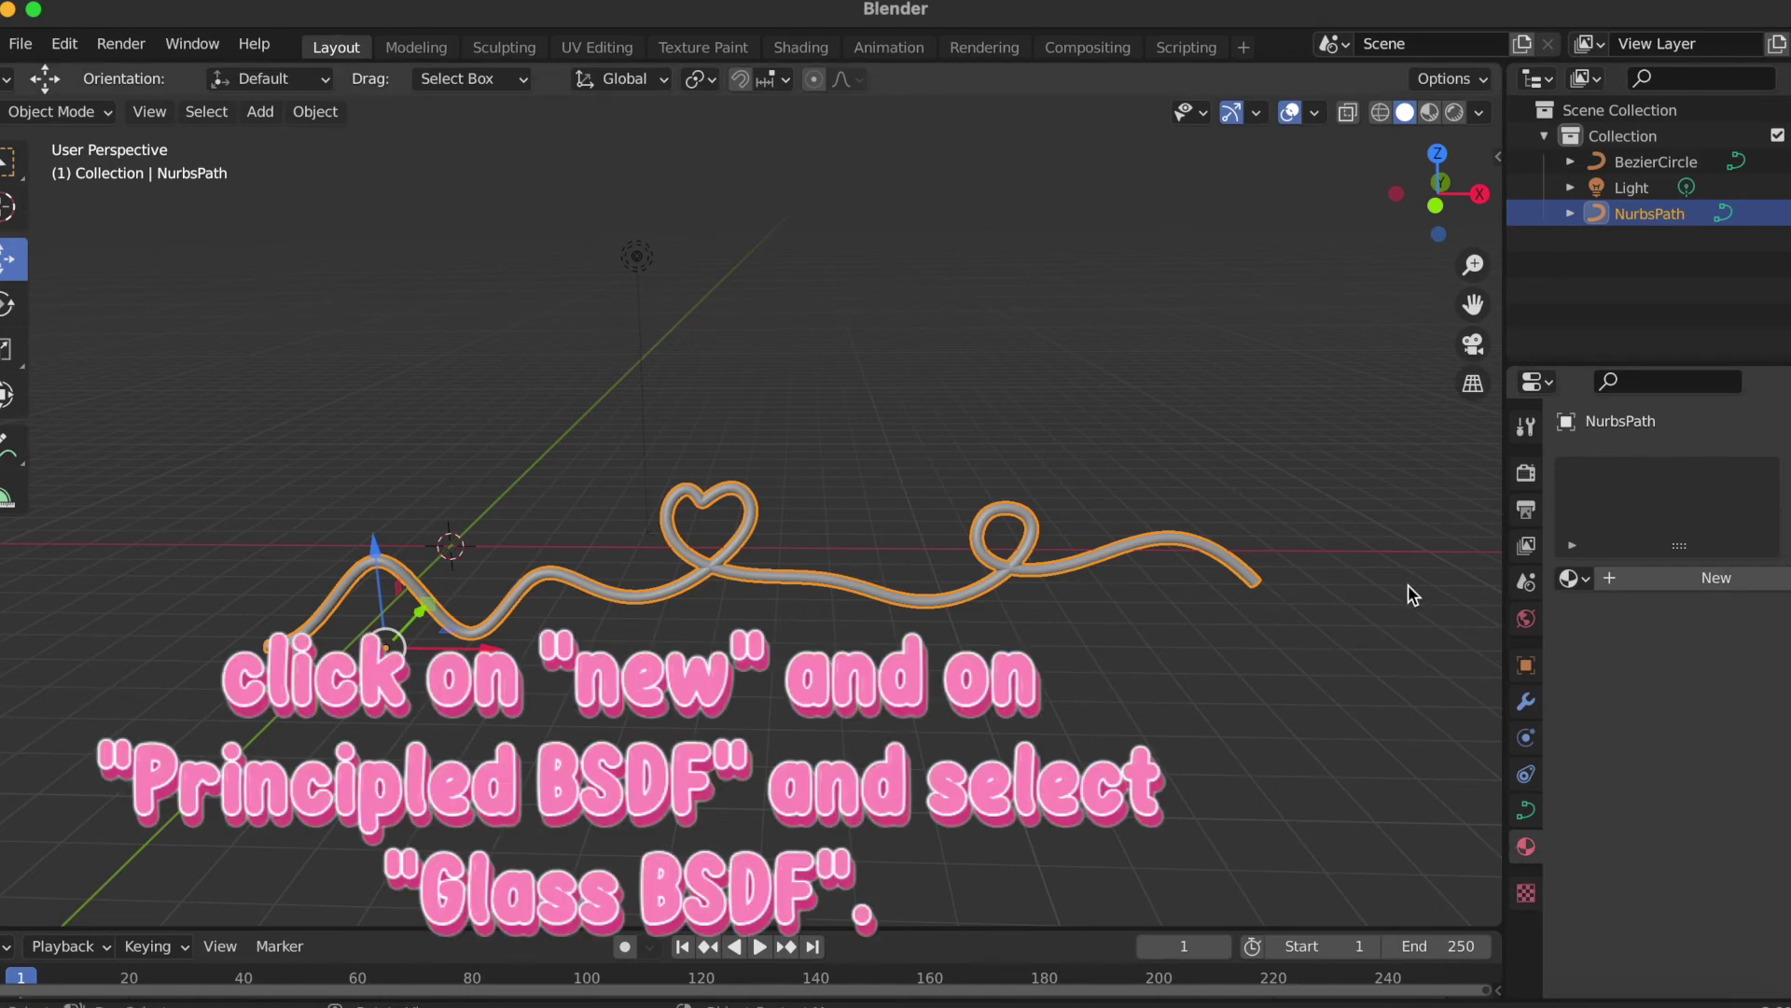
pyautogui.click(1685, 577)
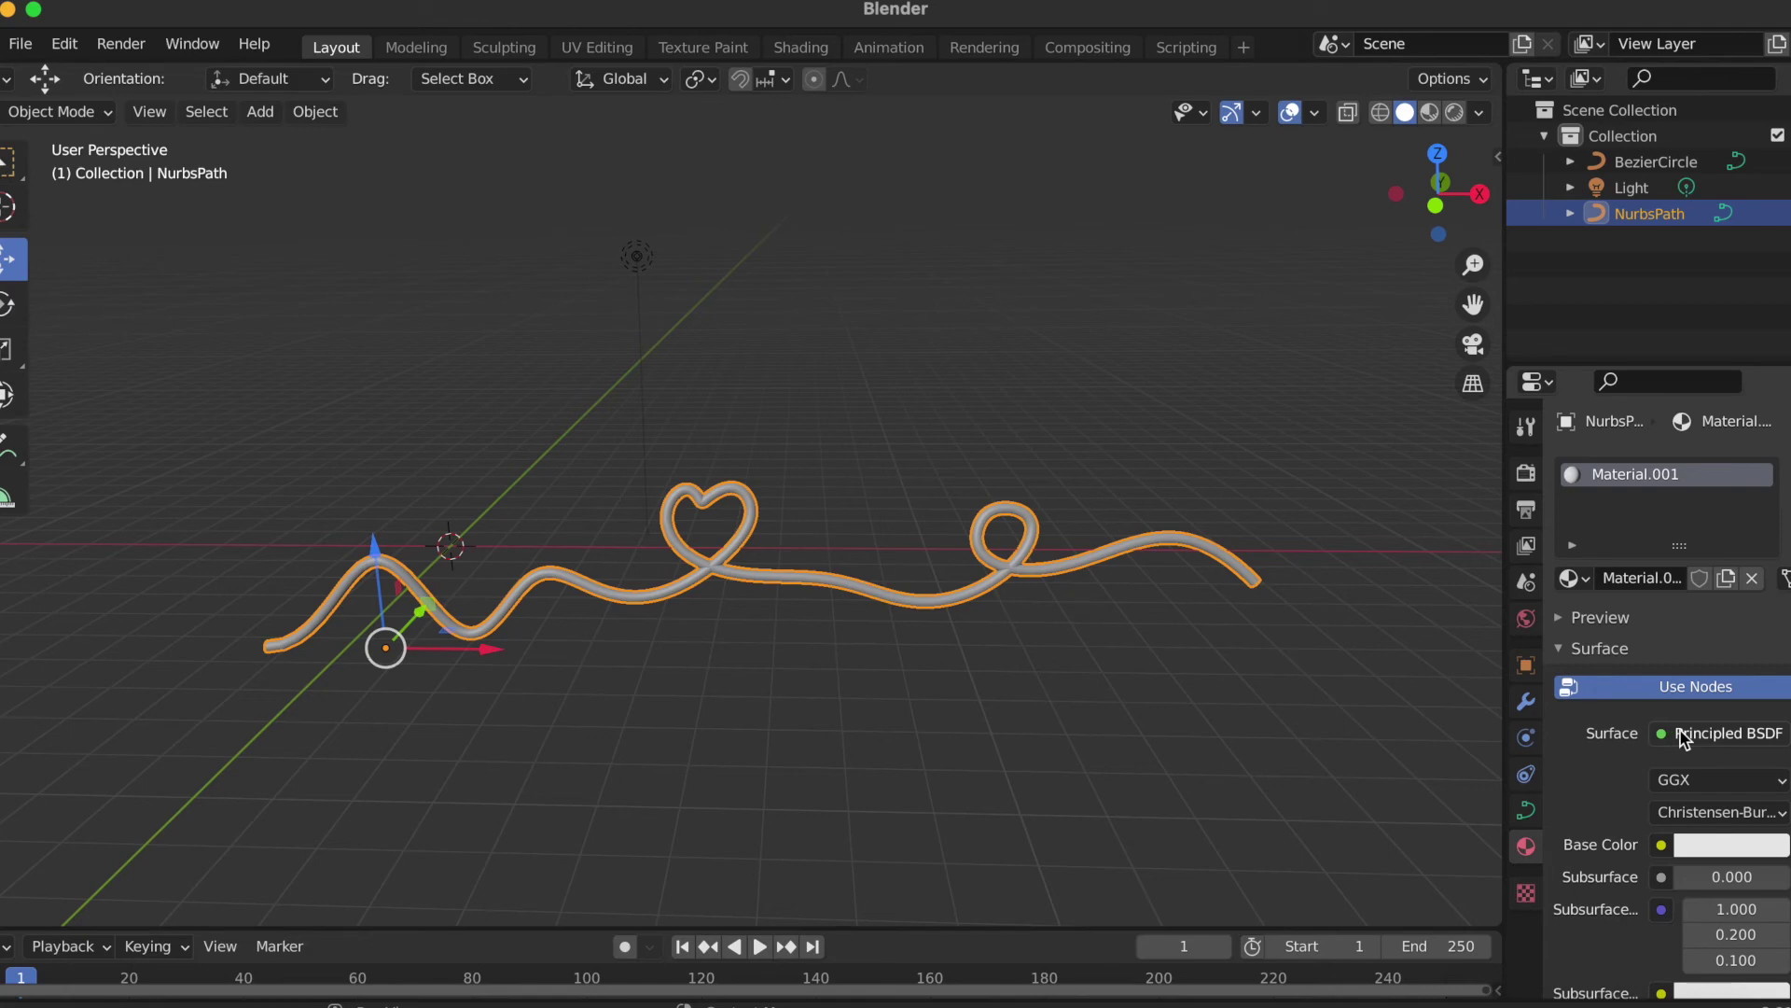
pyautogui.click(1725, 733)
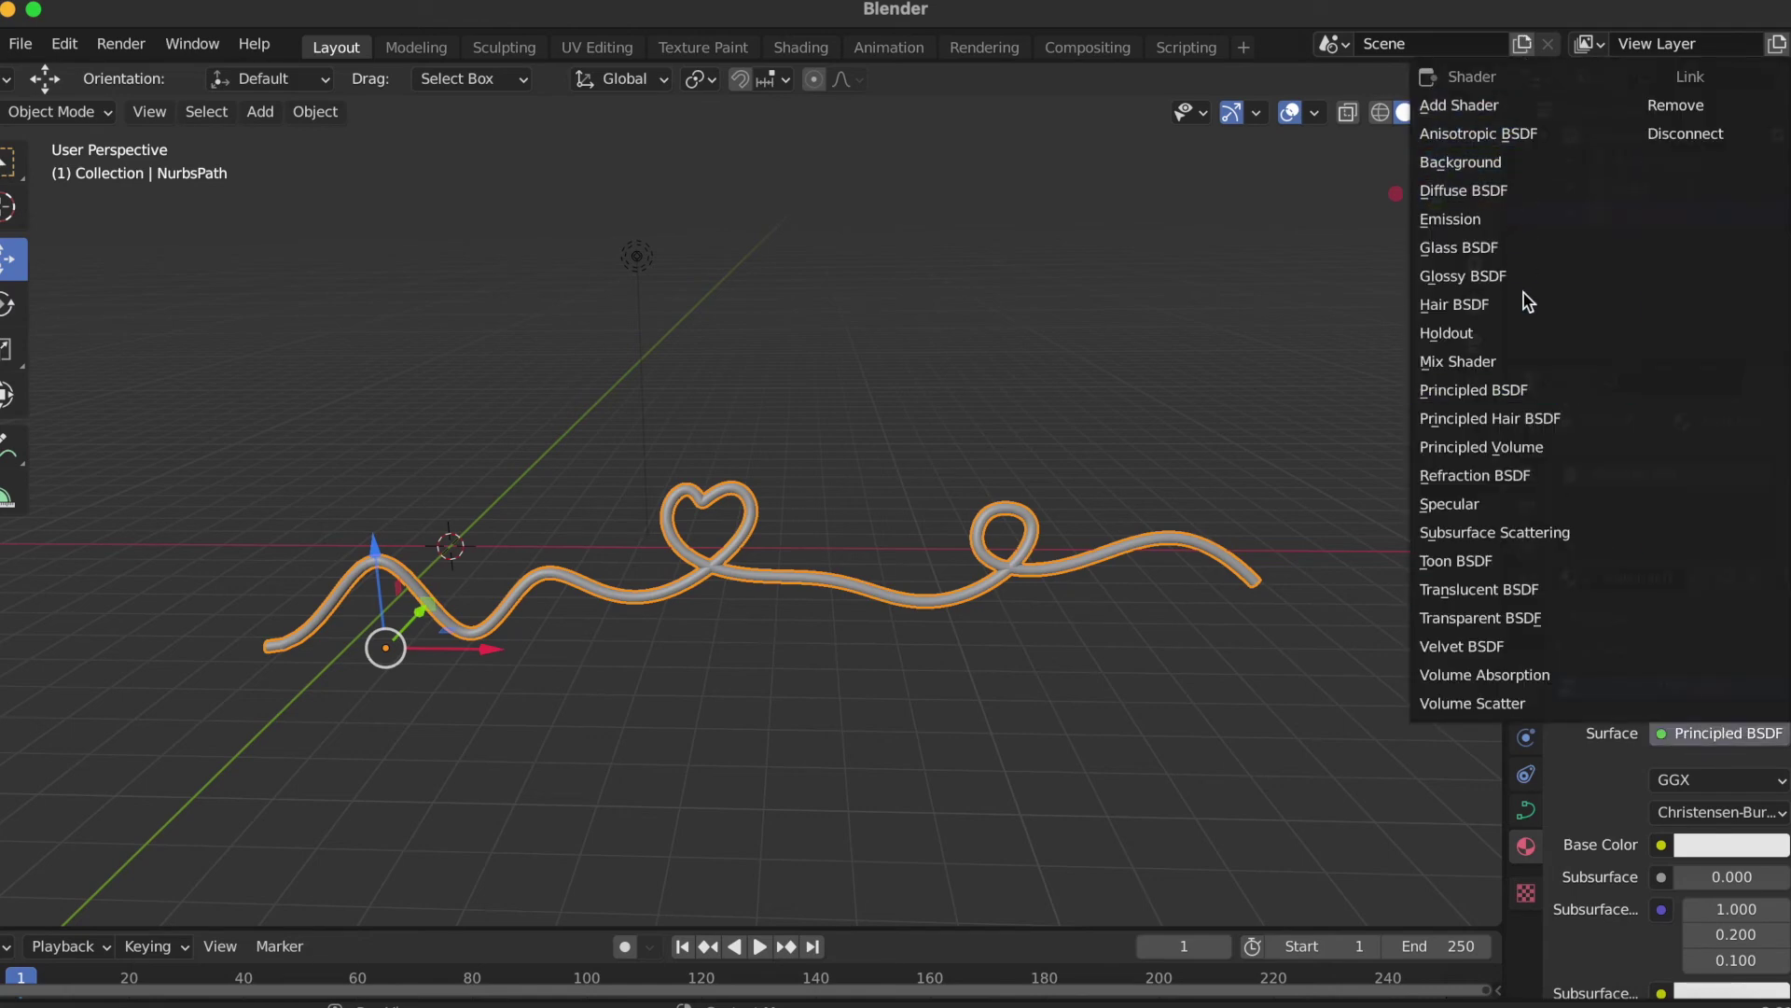
pyautogui.click(1493, 254)
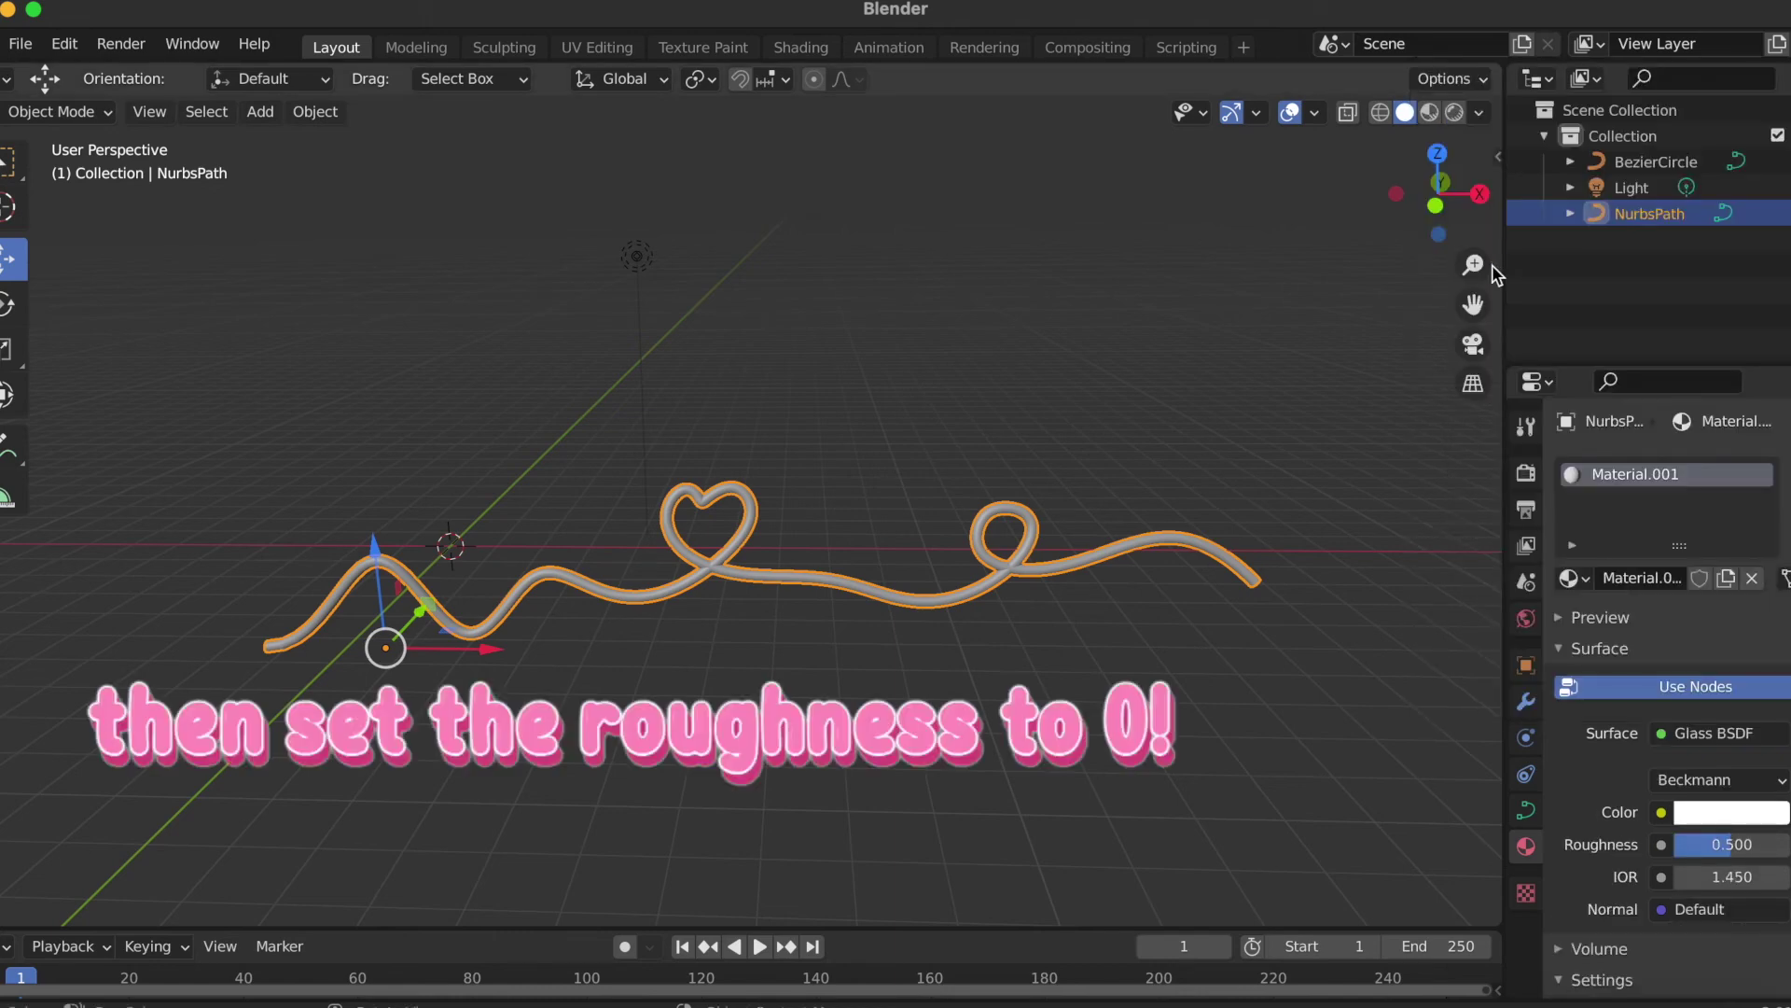
# - Change the Glass BSDF roughness from 0.500 to 0
pyautogui.click(1769, 847)
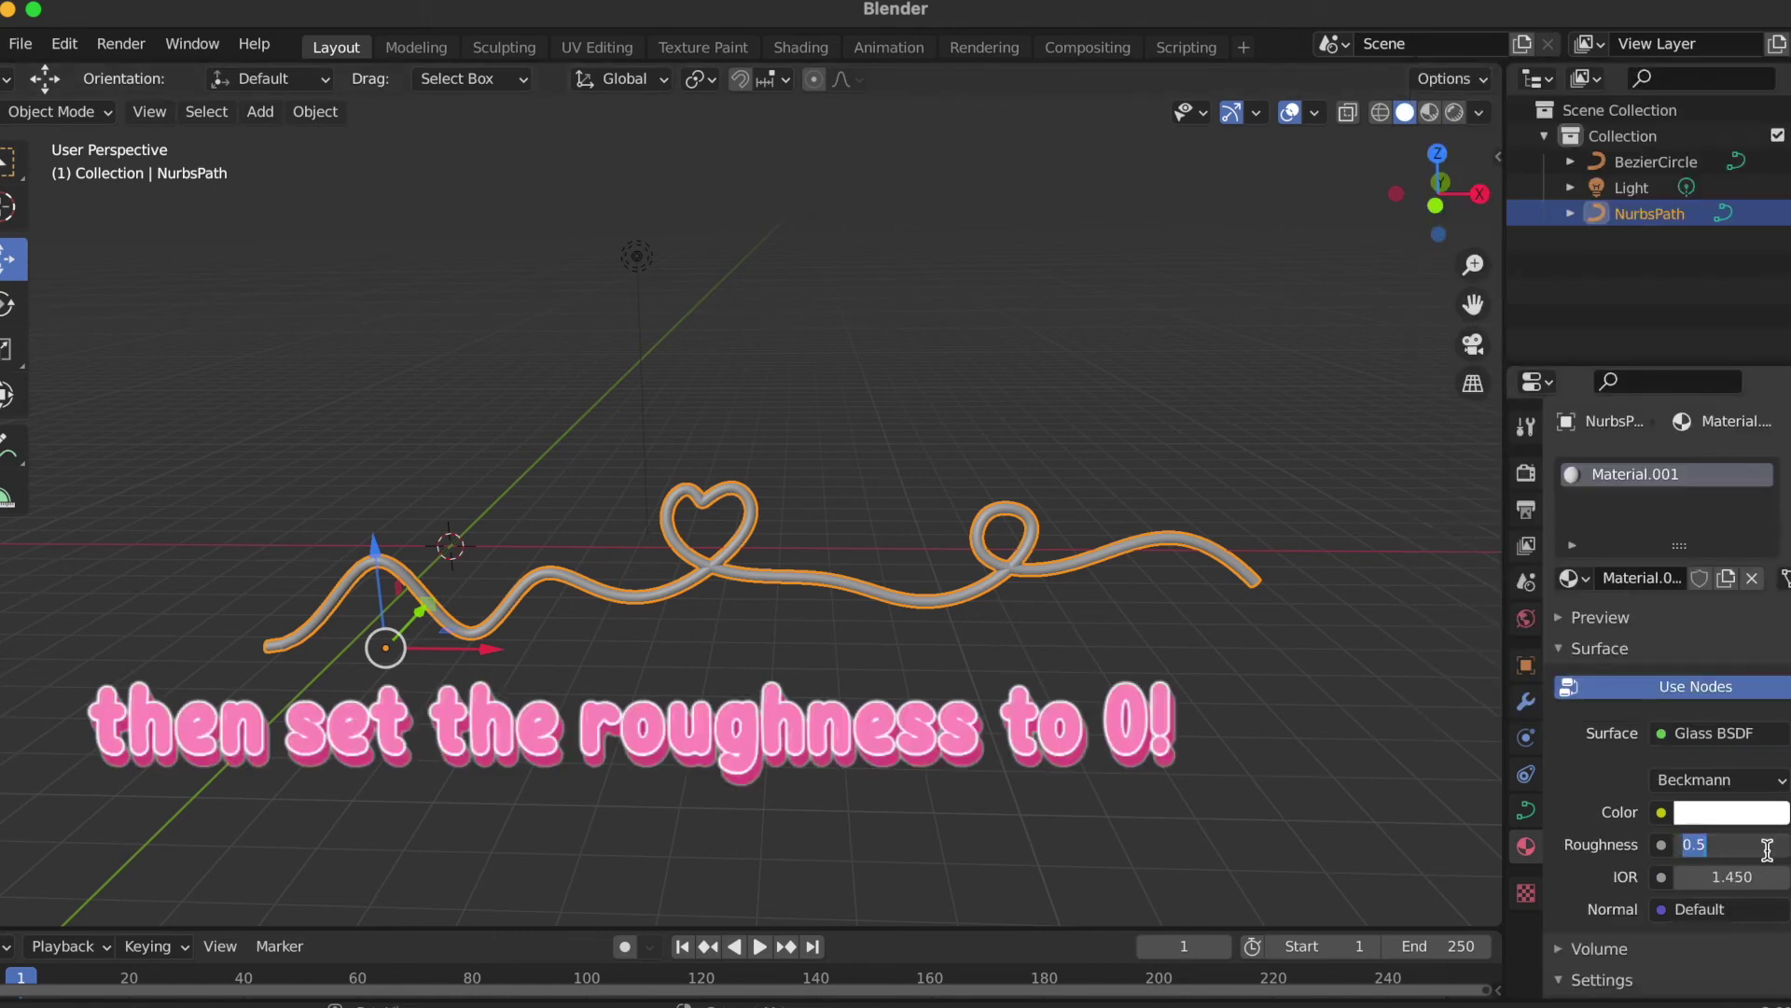
pyautogui.write('0')
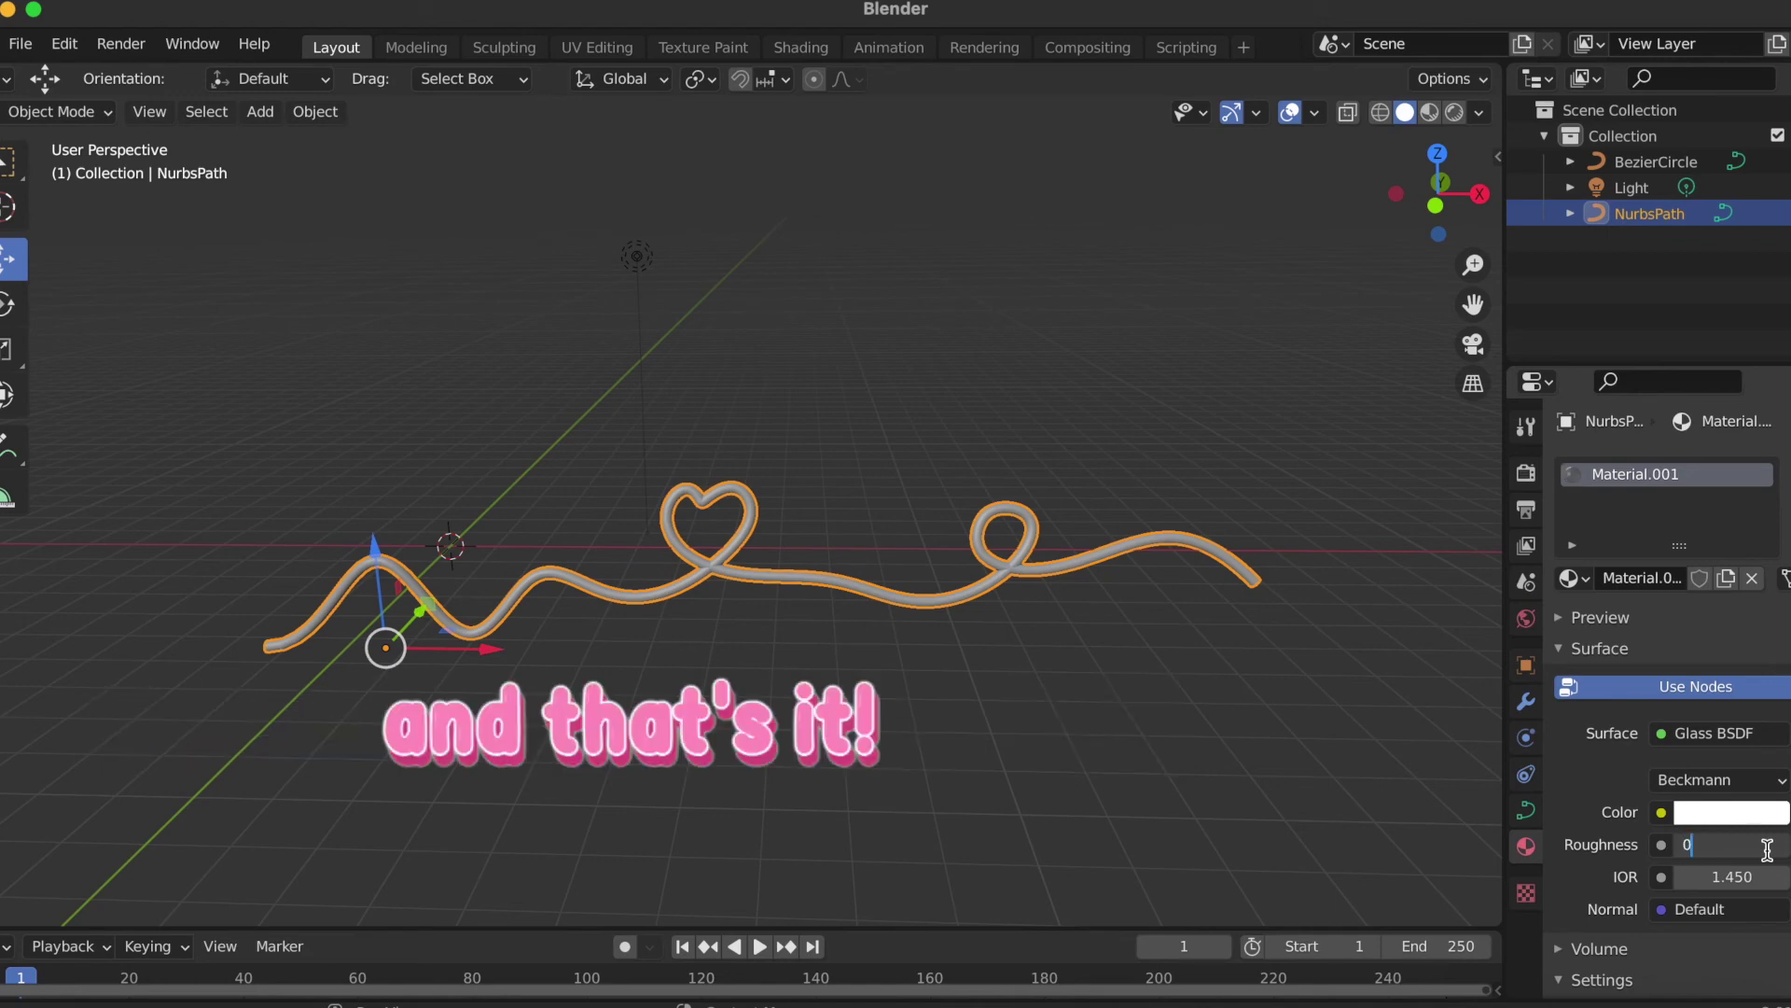
pyautogui.press('Return')
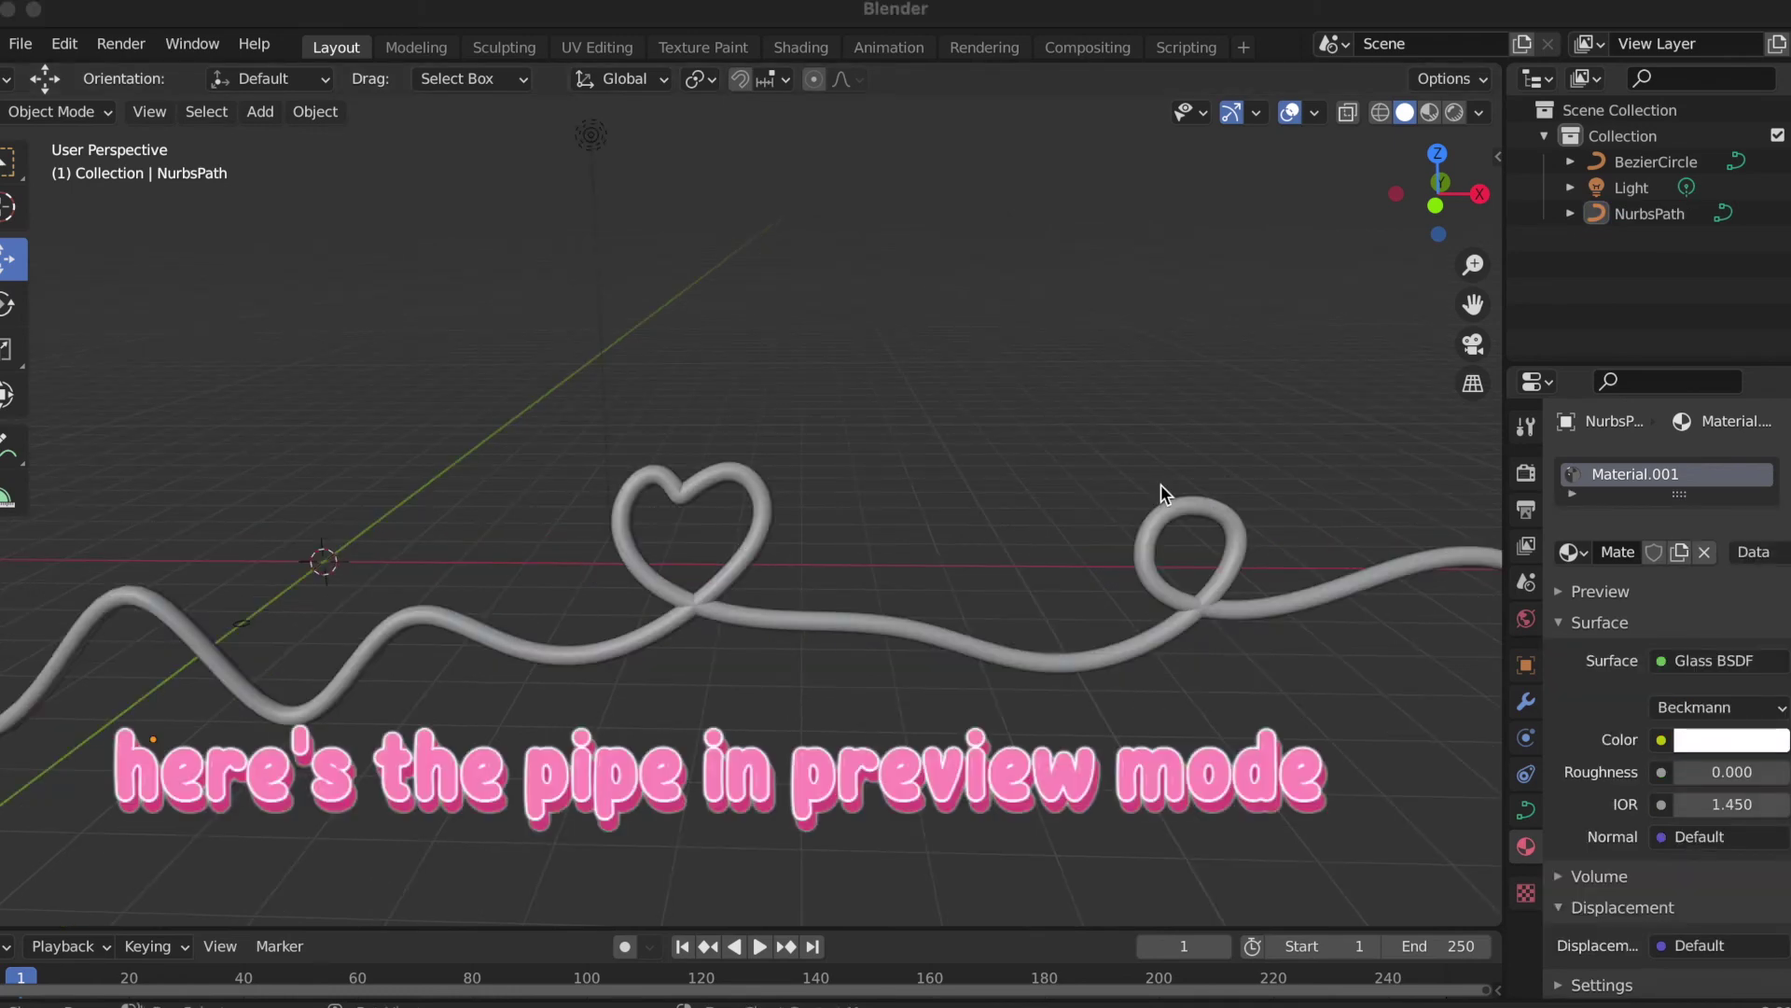
# - Switch to Rendered shading and zoom to inspect the clear glass pipe against the street backdrop
pyautogui.click(1113, 396)
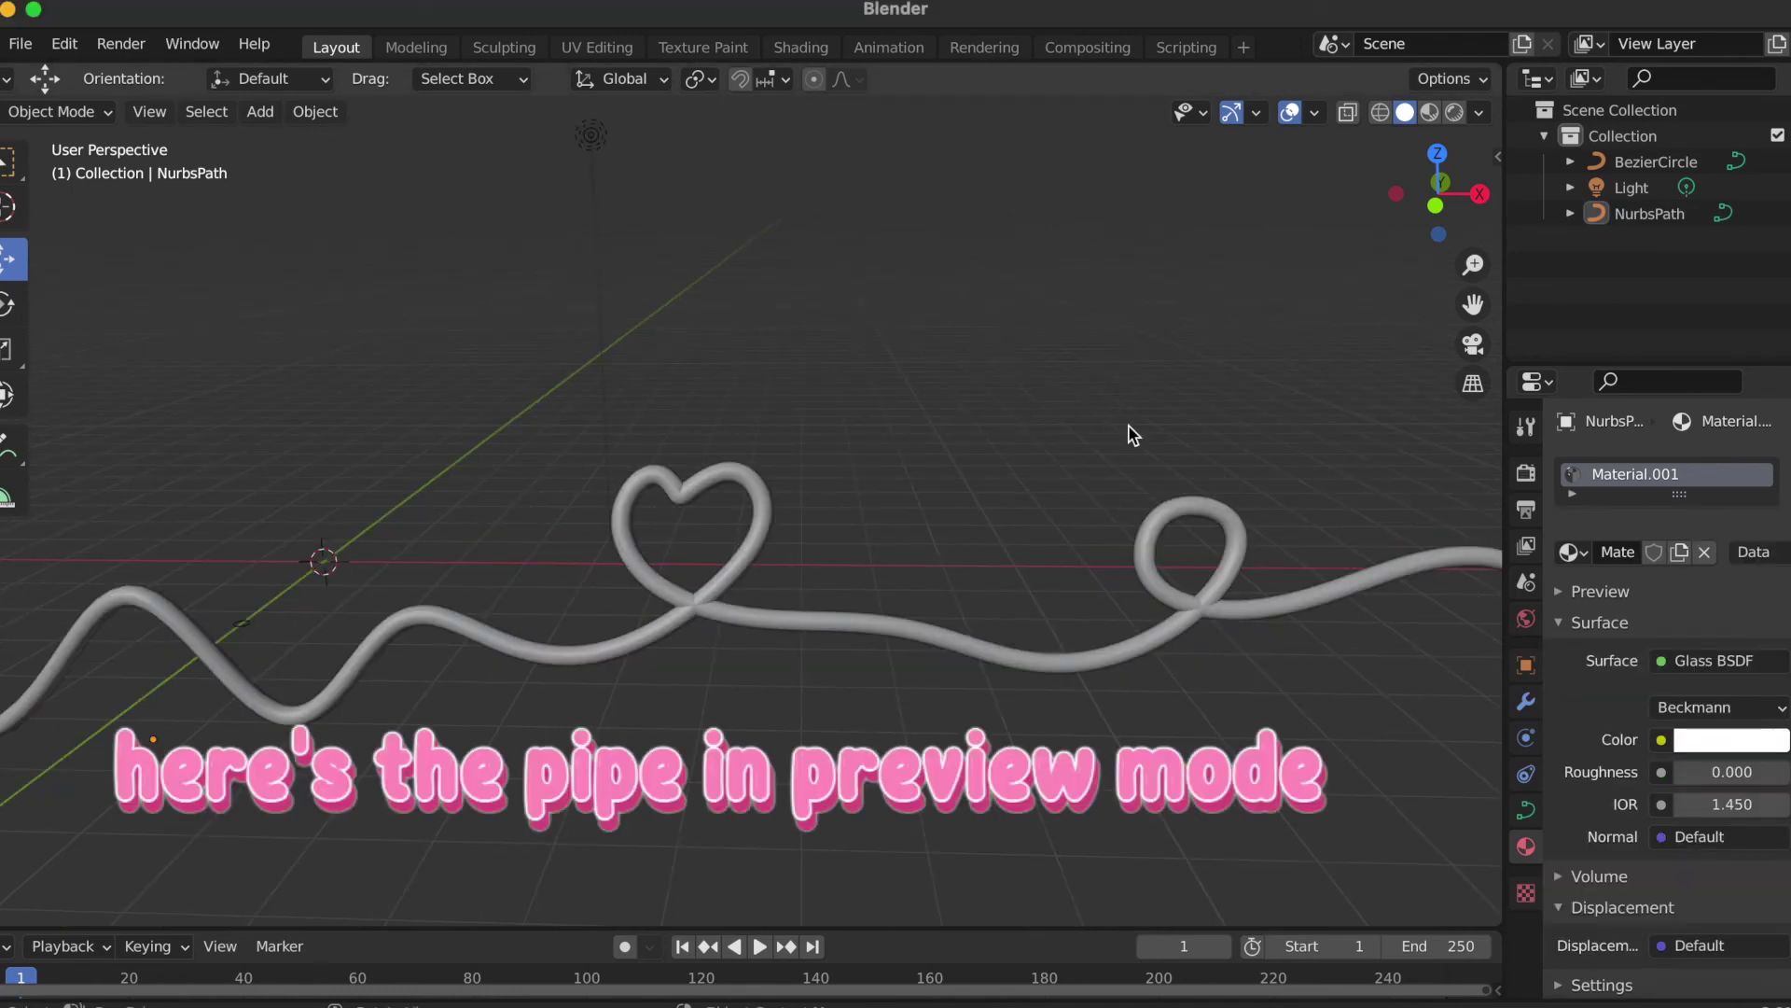
pyautogui.click(1454, 112)
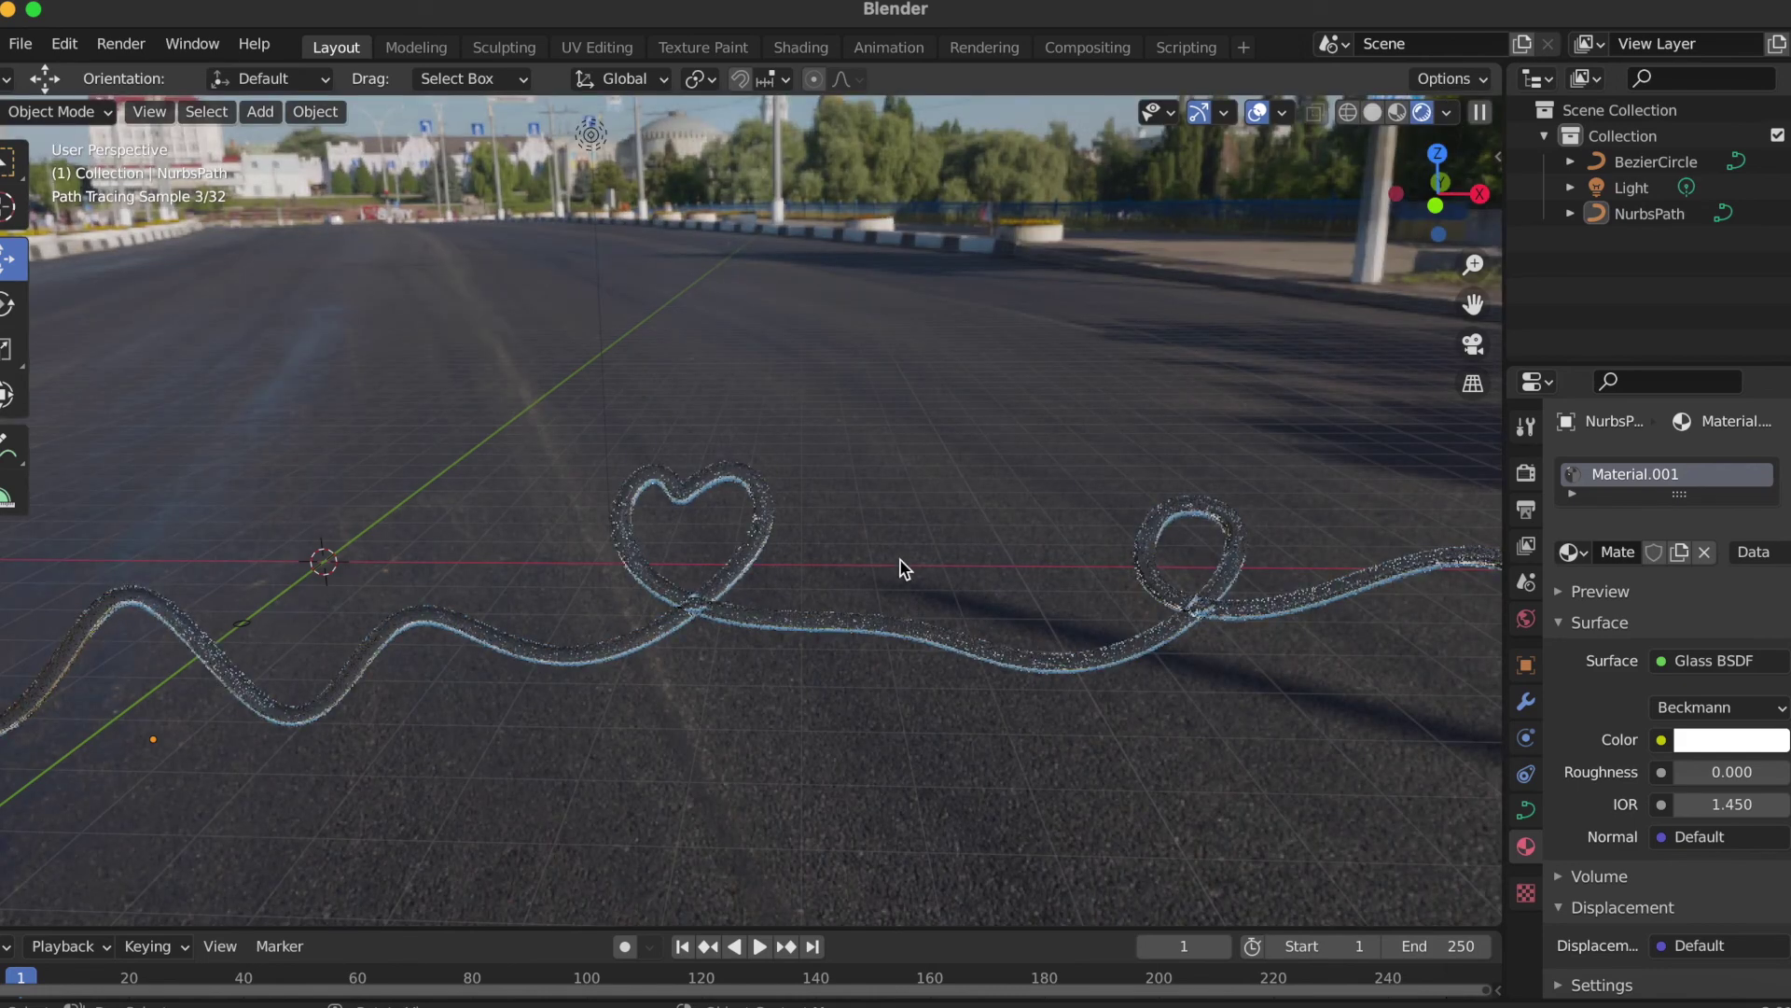
pyautogui.scroll(2, 902, 565)
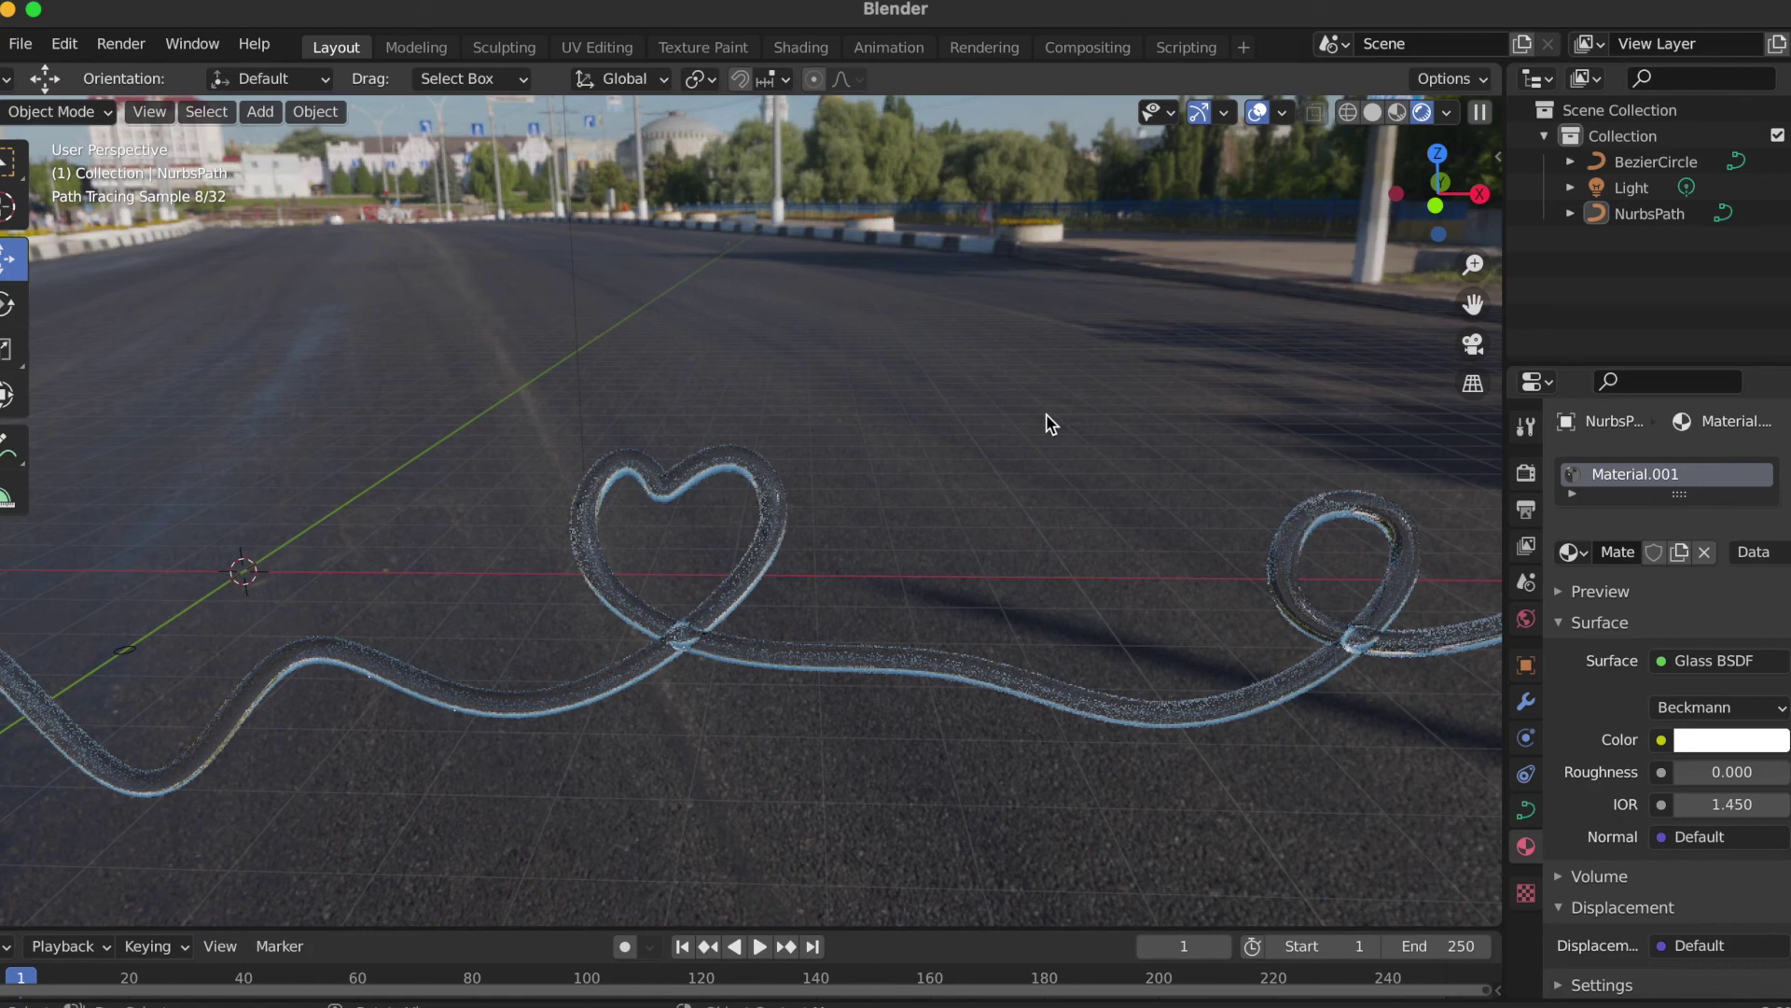
pyautogui.scroll(-3, 1050, 421)
pyautogui.scroll(-3, 1049, 422)
pyautogui.scroll(1, 1045, 413)
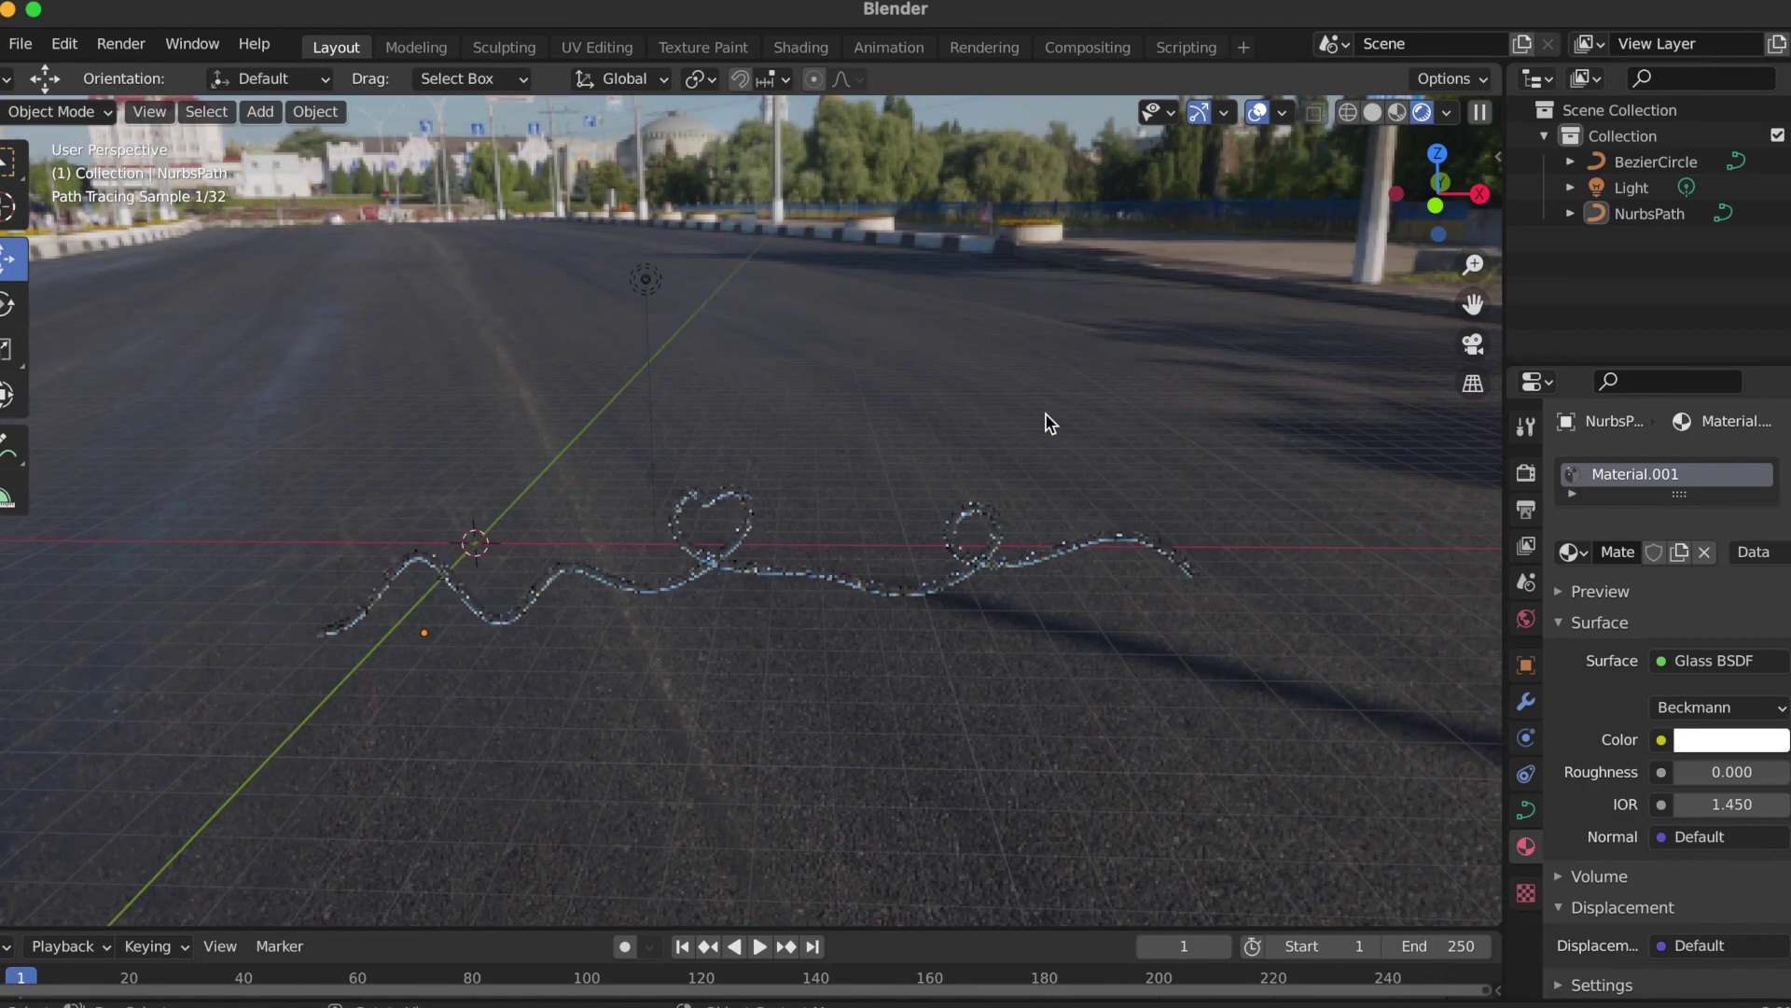